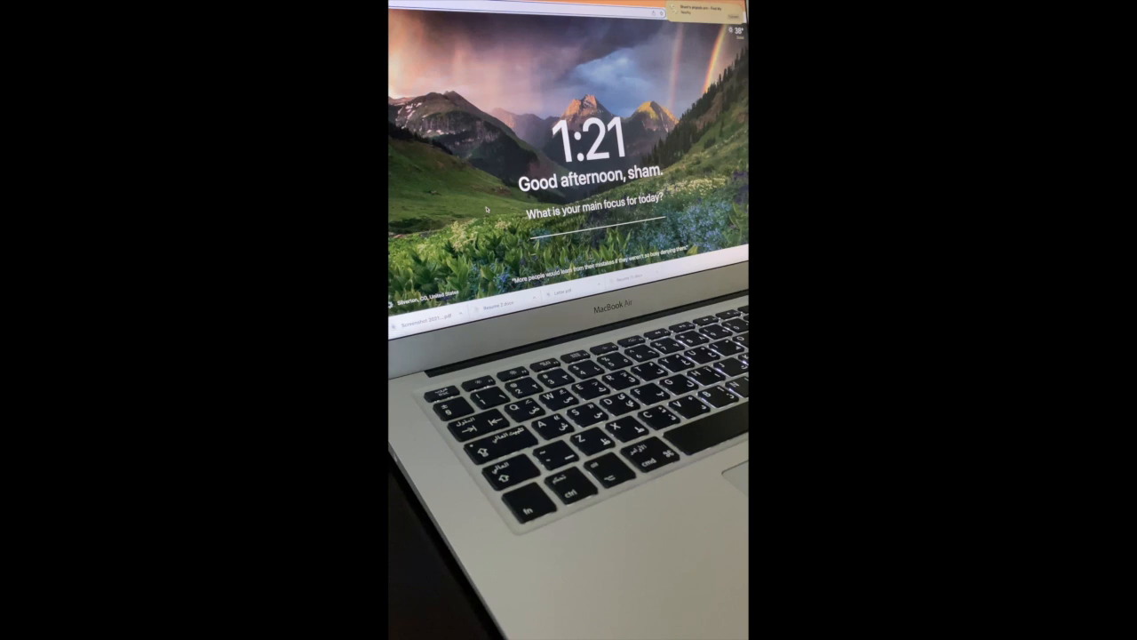
{"action": "left_click", "coordinate": [391, 22]}
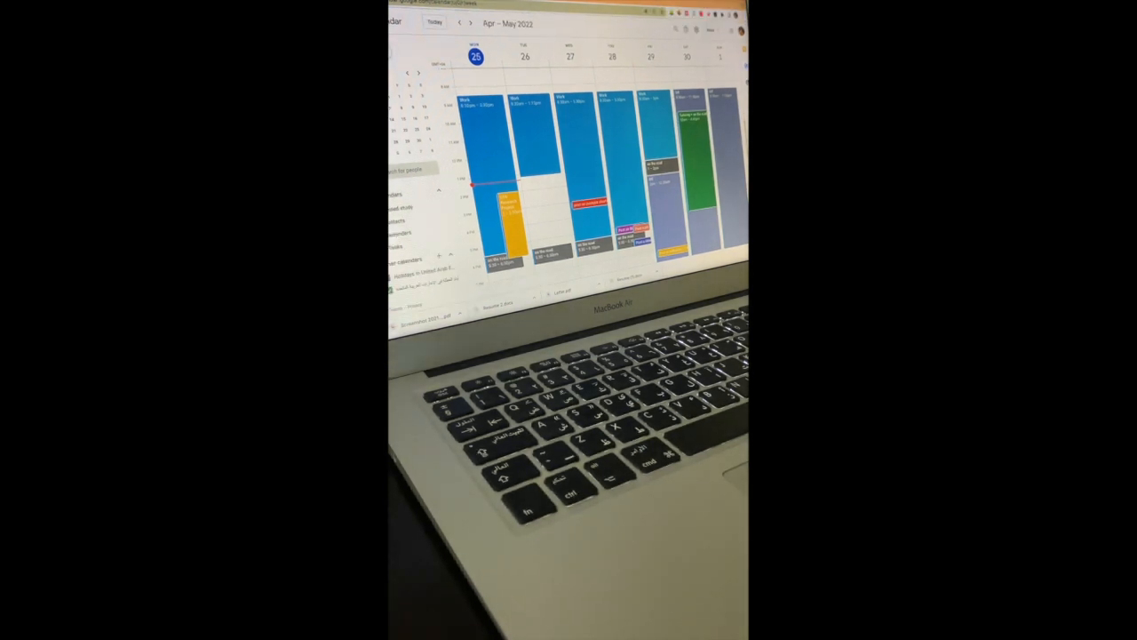
{"action": "key", "text": "ctrl+Tab"}
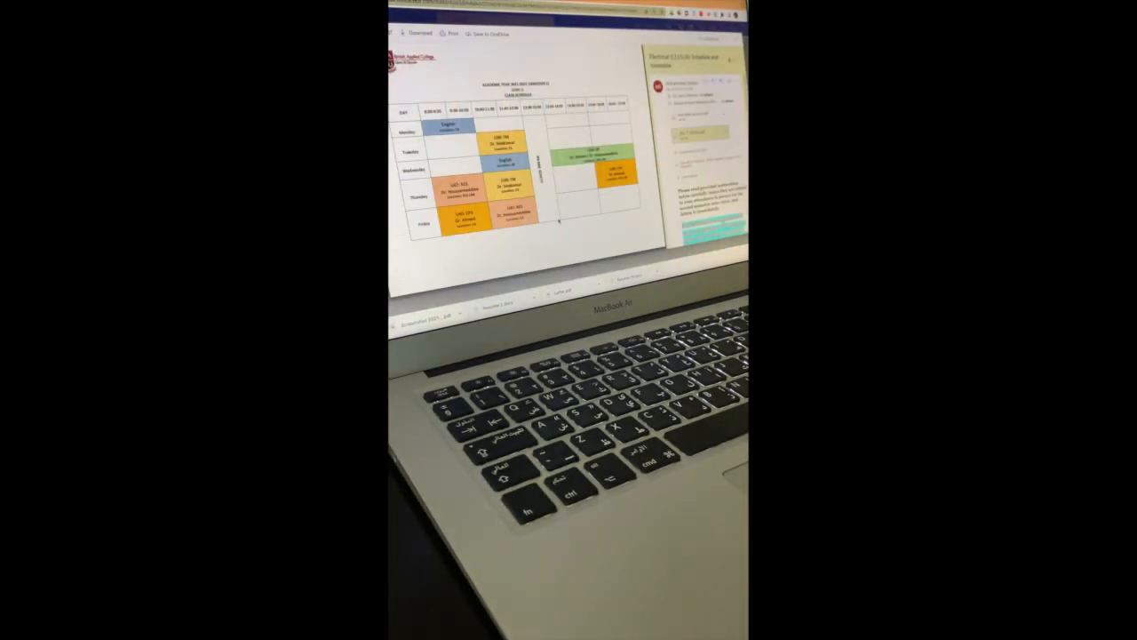
{"action": "scroll", "coordinate": [524, 169], "scroll_direction": "up", "scroll_amount": 4}
{"action": "scroll", "coordinate": [525, 169], "scroll_direction": "down", "scroll_amount": 4}
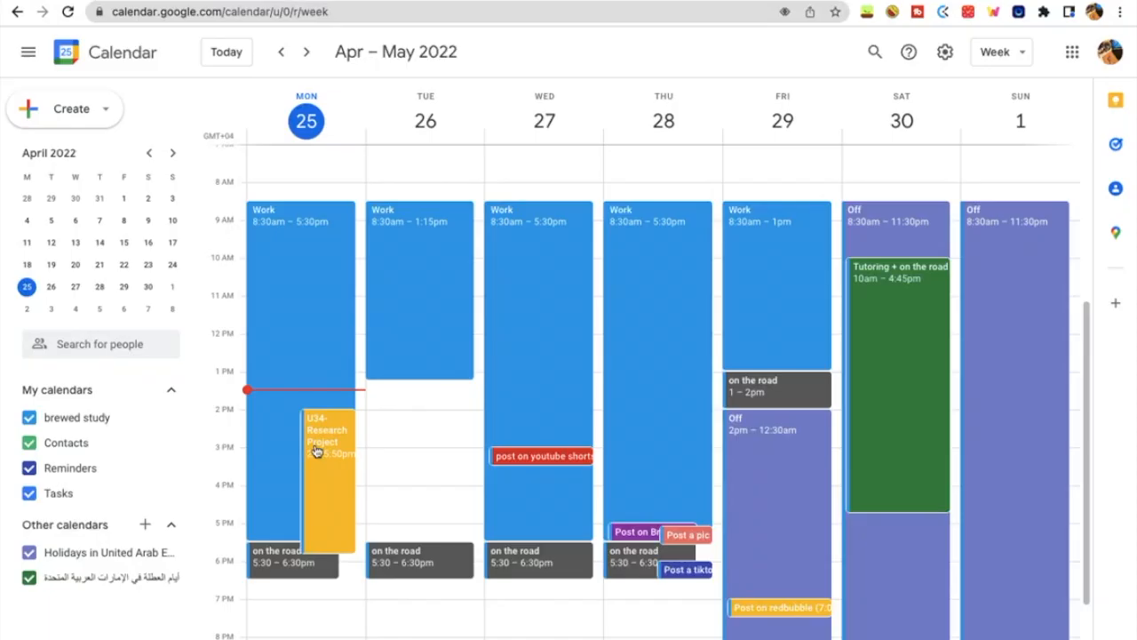
Delete the recurring Work event on Monday, 25 April.
{"action": "scroll", "coordinate": [315, 451], "scroll_direction": "down", "scroll_amount": 2}
{"action": "scroll", "coordinate": [315, 452], "scroll_direction": "up", "scroll_amount": 2}
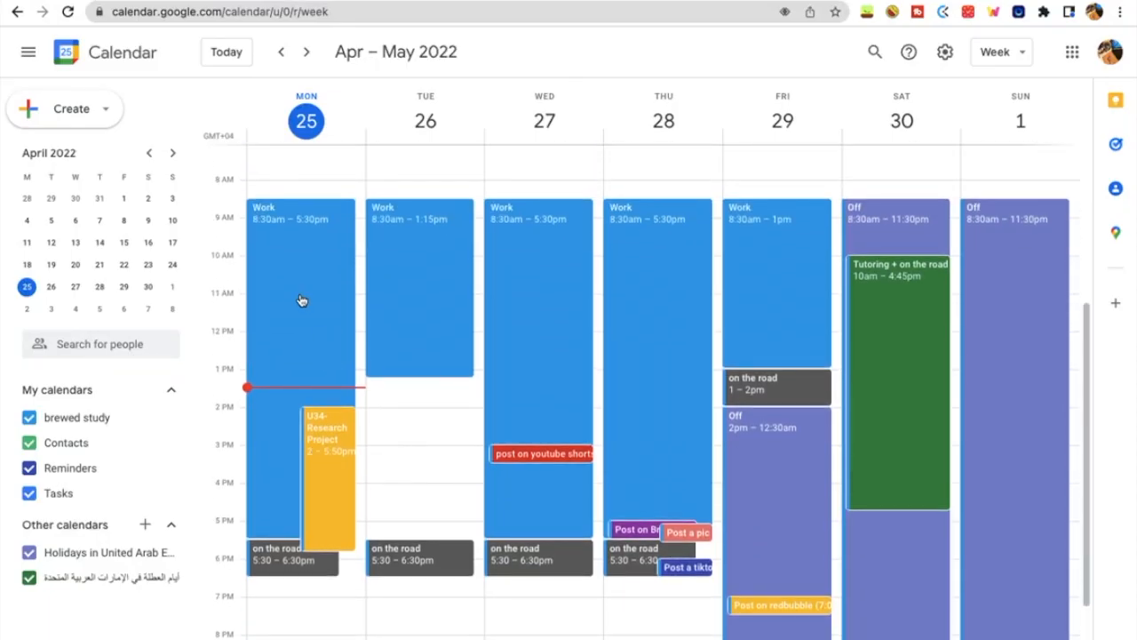
{"action": "right_click", "coordinate": [302, 300]}
{"action": "left_click", "coordinate": [302, 300]}
{"action": "left_click", "coordinate": [593, 221]}
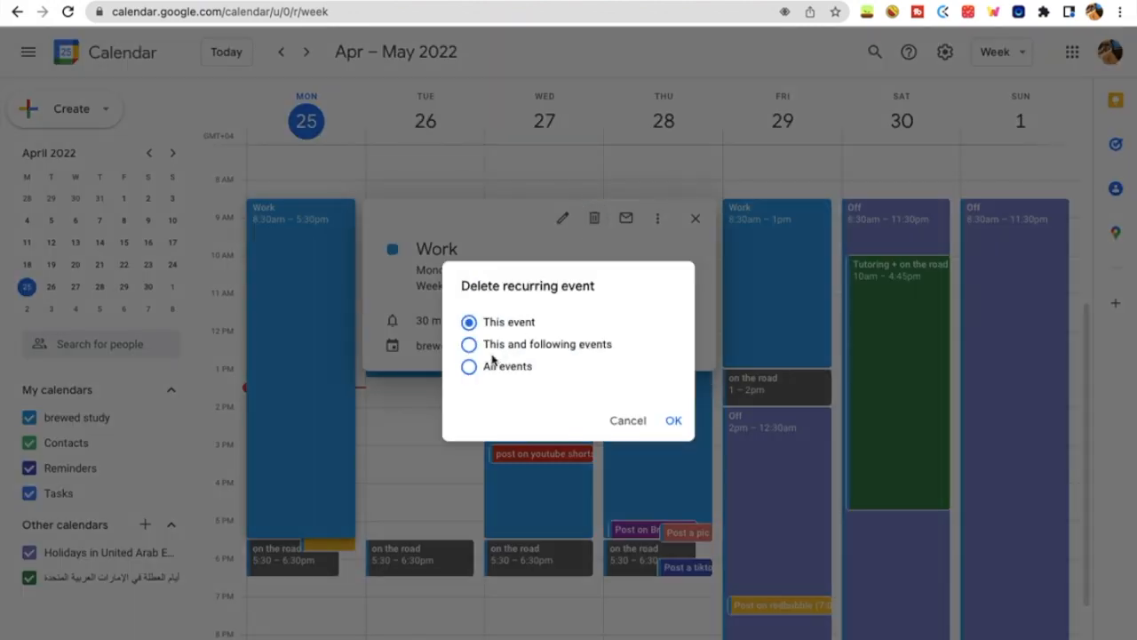
{"action": "left_click", "coordinate": [673, 420]}
Delete the recurring Work event on Tuesday, 26 April, applying the deletion to all events.
{"action": "left_click", "coordinate": [394, 287]}
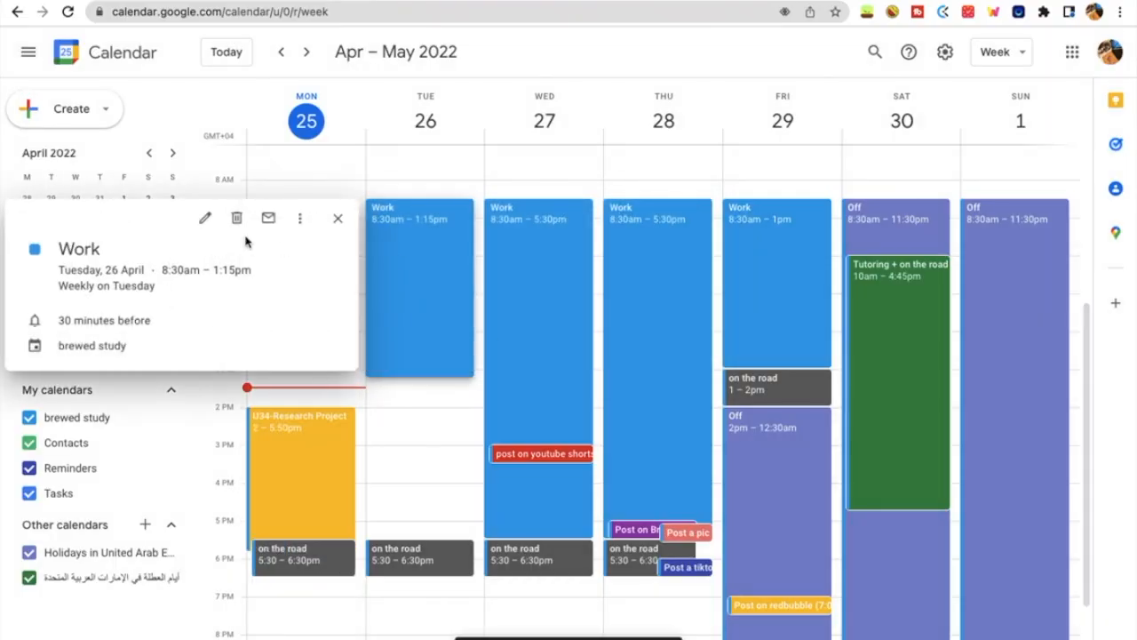
{"action": "left_click", "coordinate": [237, 218]}
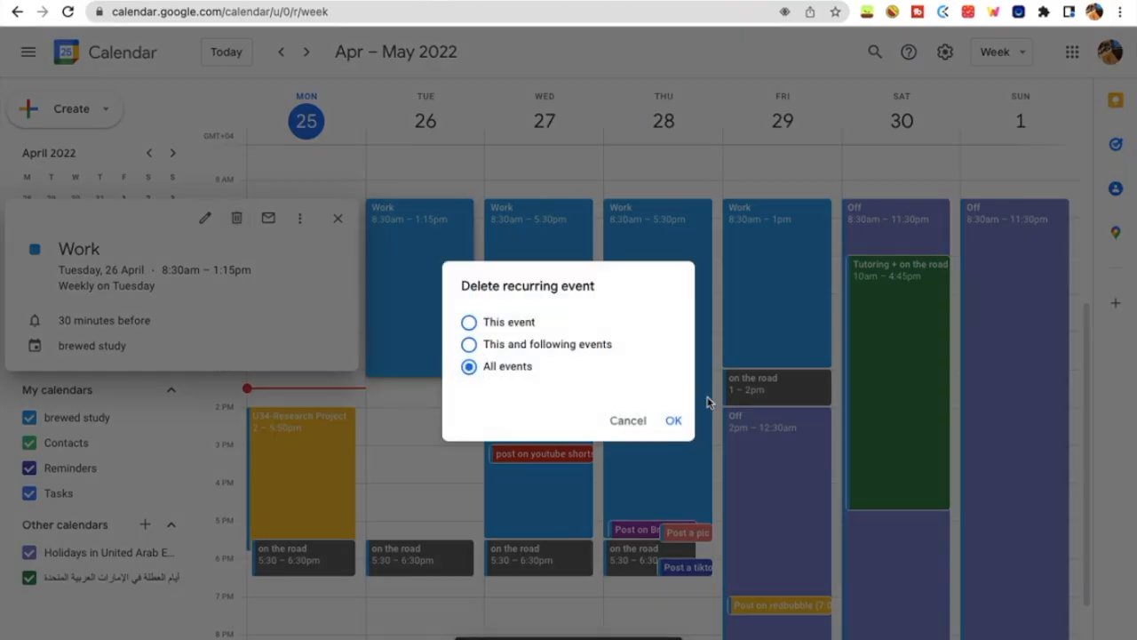
{"action": "left_click", "coordinate": [674, 420]}
Delete the recurring Work event on Wednesday, 27 April.
{"action": "left_click", "coordinate": [556, 353]}
{"action": "left_click", "coordinate": [356, 218]}
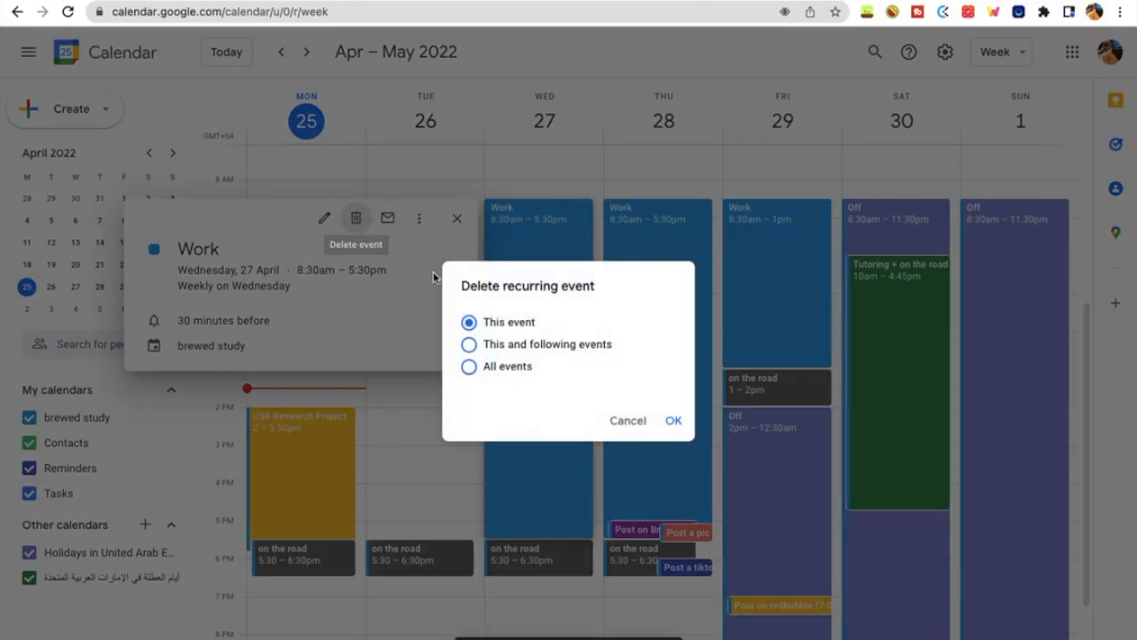
{"action": "left_click", "coordinate": [673, 421]}
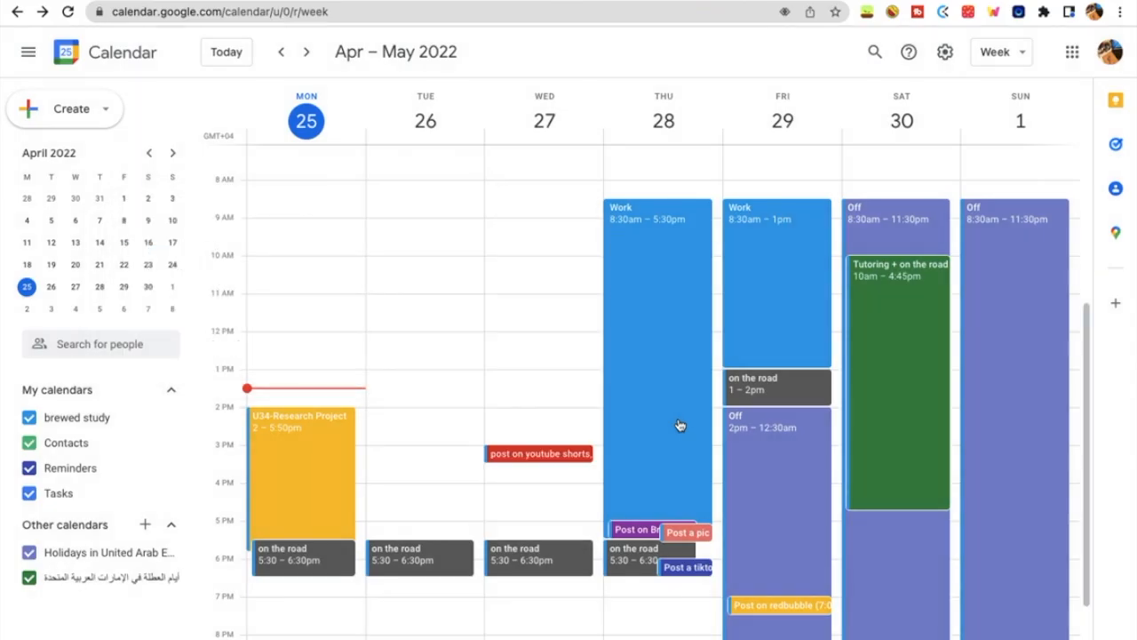
Delete the recurring Work event on Thursday, 28 April, applying the deletion to all events.
{"action": "left_click", "coordinate": [679, 422]}
{"action": "left_click", "coordinate": [470, 227]}
{"action": "left_click", "coordinate": [469, 366]}
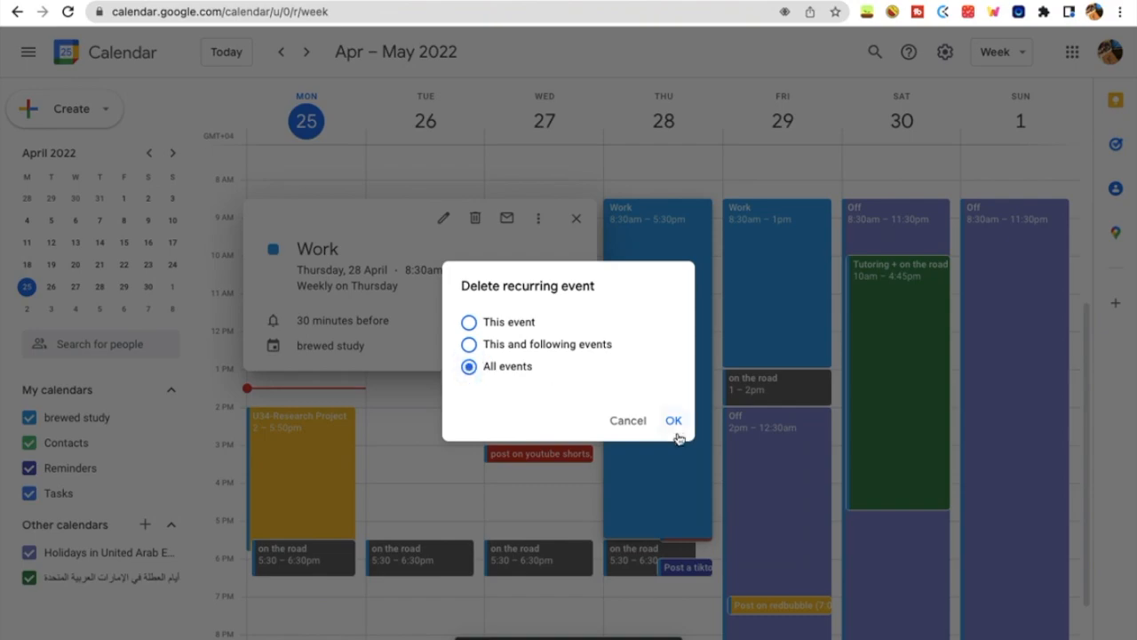
{"action": "left_click", "coordinate": [673, 420]}
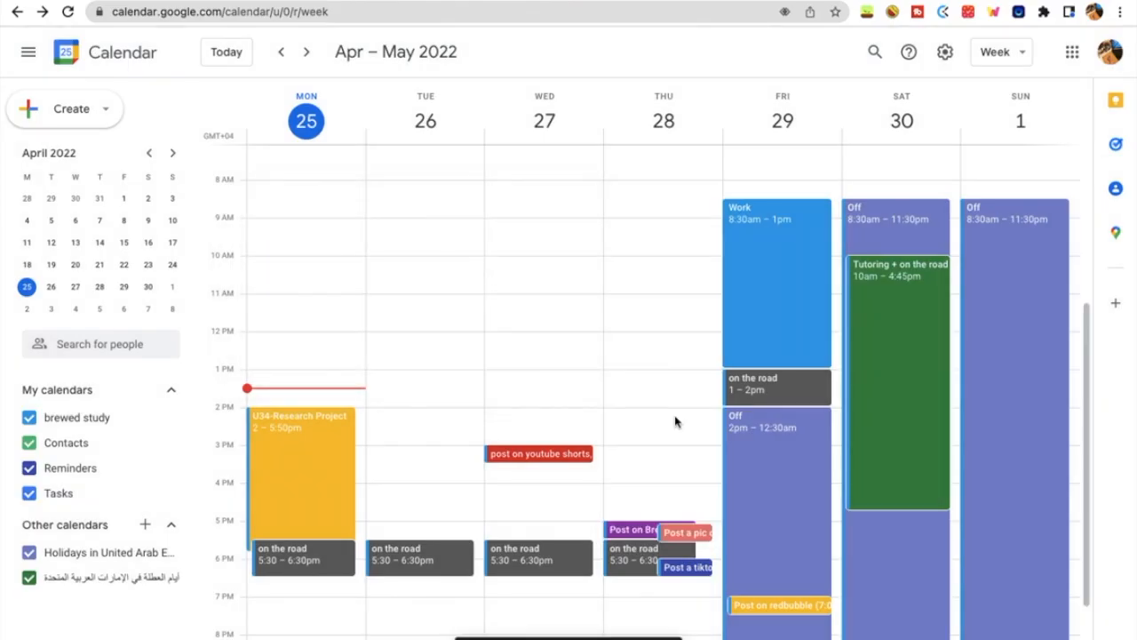
Create a new event on Tuesday, 26 April with a start time of 10:40am.
{"action": "scroll", "coordinate": [675, 419], "scroll_direction": "up", "scroll_amount": 3}
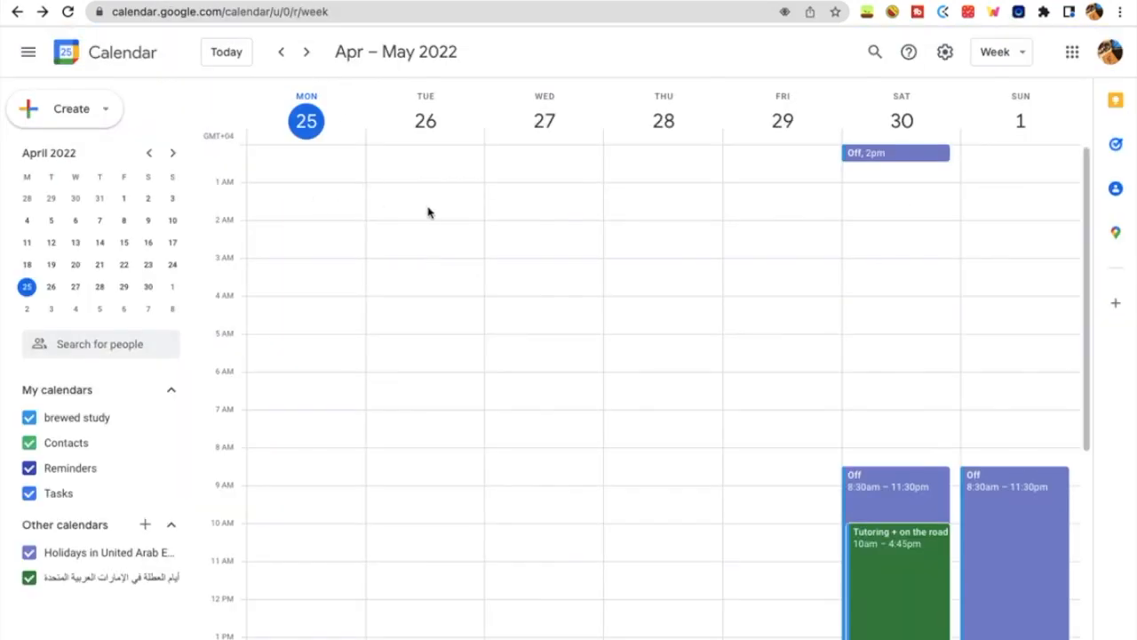
{"action": "left_click_drag", "start_coordinate": [442, 549], "coordinate": [465, 493]}
{"action": "left_click", "coordinate": [182, 284]}
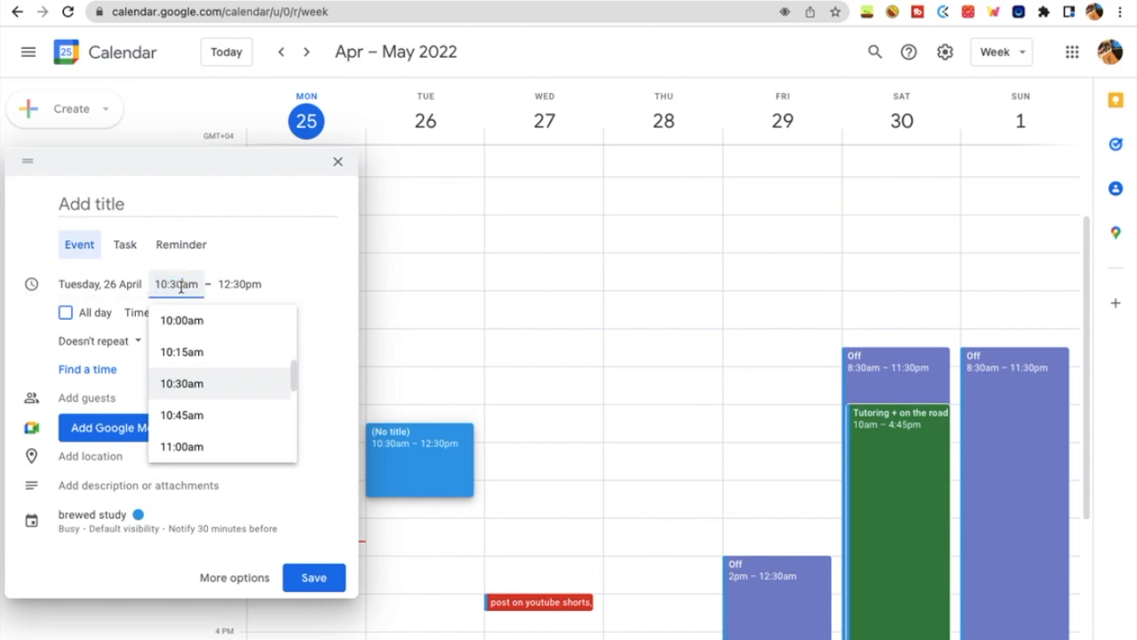
{"action": "key", "text": "BackSpace"}
{"action": "key", "text": "BackSpace"}
{"action": "type", "text": "40"}
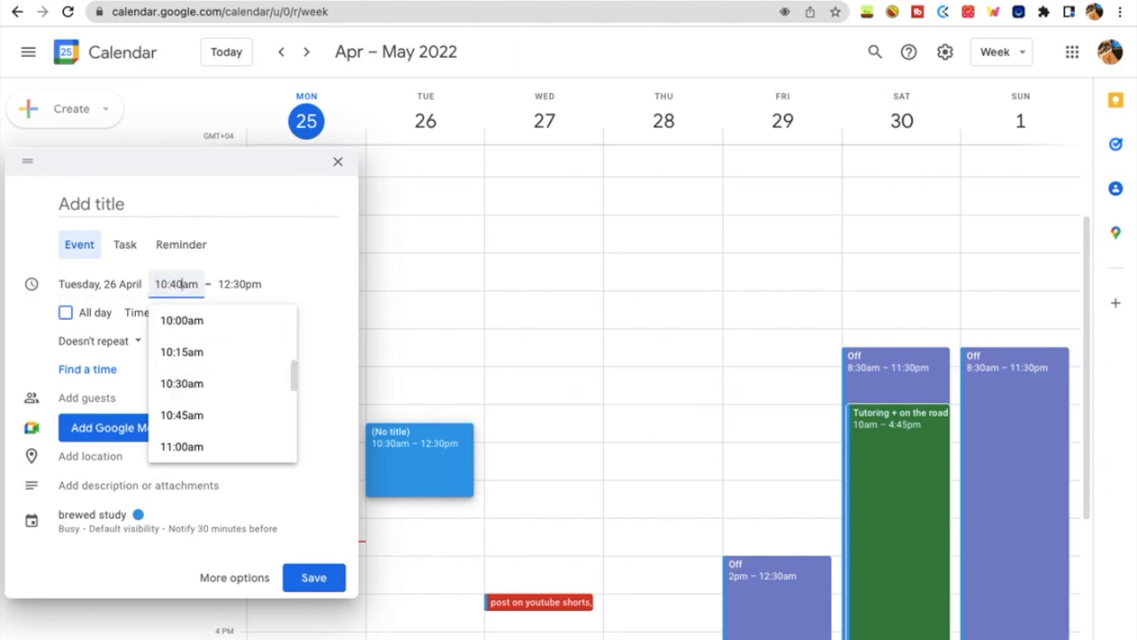
Set the new Tuesday event's end time to 12:30pm.
{"action": "left_click", "coordinate": [241, 284]}
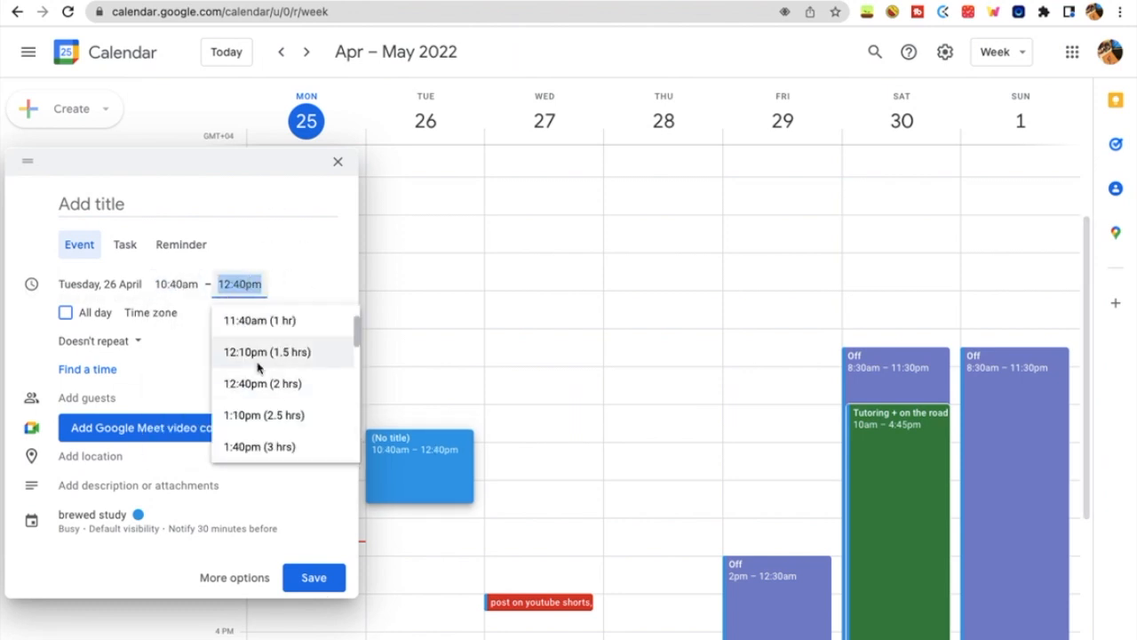
{"action": "left_click", "coordinate": [256, 352]}
{"action": "left_click", "coordinate": [246, 282]}
{"action": "key", "text": "BackSpace"}
{"action": "key", "text": "BackSpace"}
{"action": "type", "text": "30"}
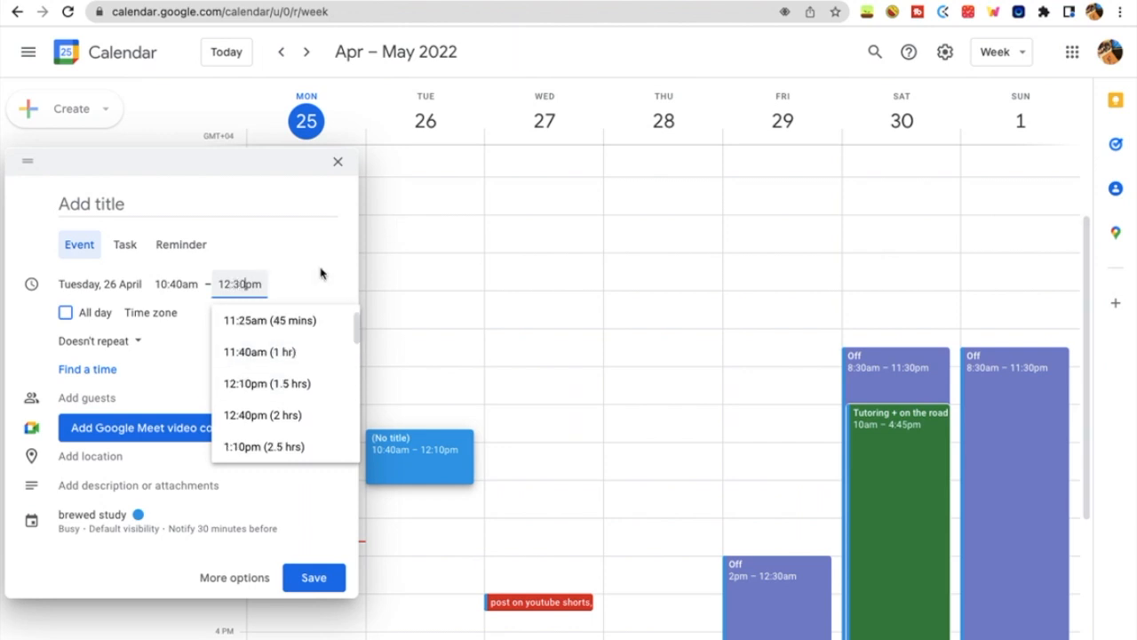
{"action": "left_click", "coordinate": [320, 269]}
Title the Tuesday event with U39, the lecturer's name and Further Mathematics, repeat it weekly on Tuesday, and save it.
{"action": "left_click", "coordinate": [227, 206]}
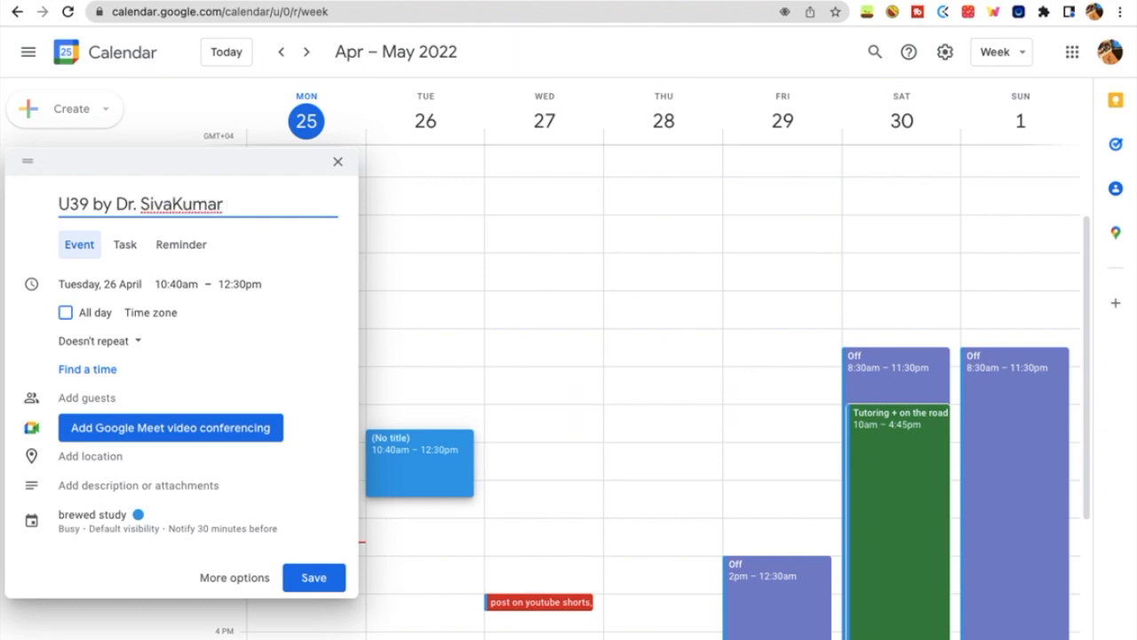
{"action": "type", "text": "hematics"}
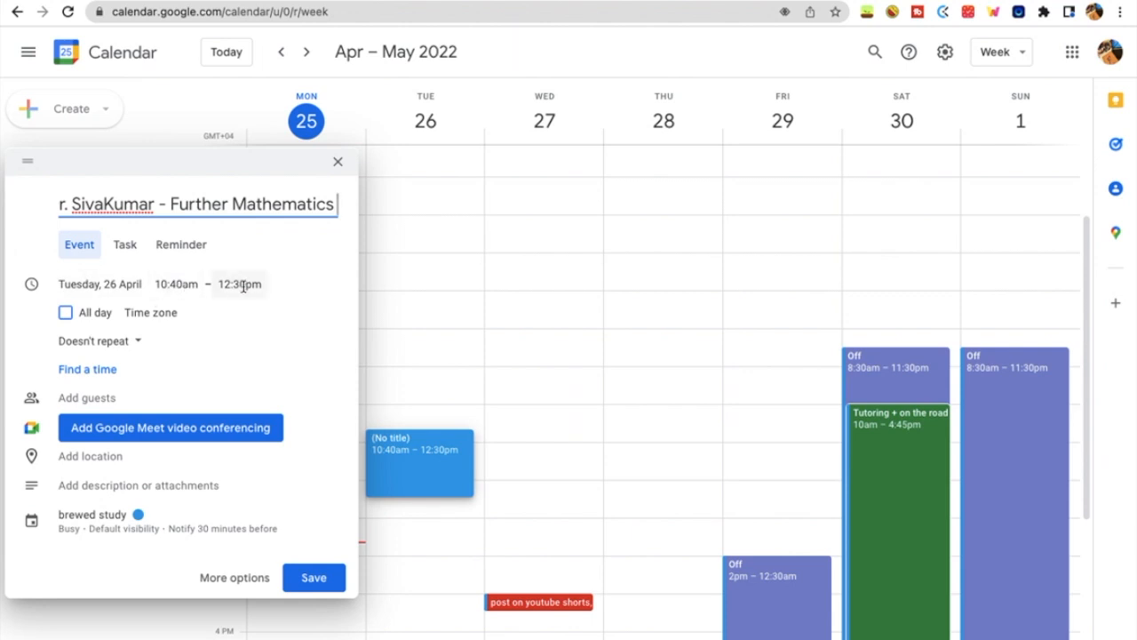
{"action": "left_click", "coordinate": [105, 341]}
{"action": "left_click", "coordinate": [141, 399]}
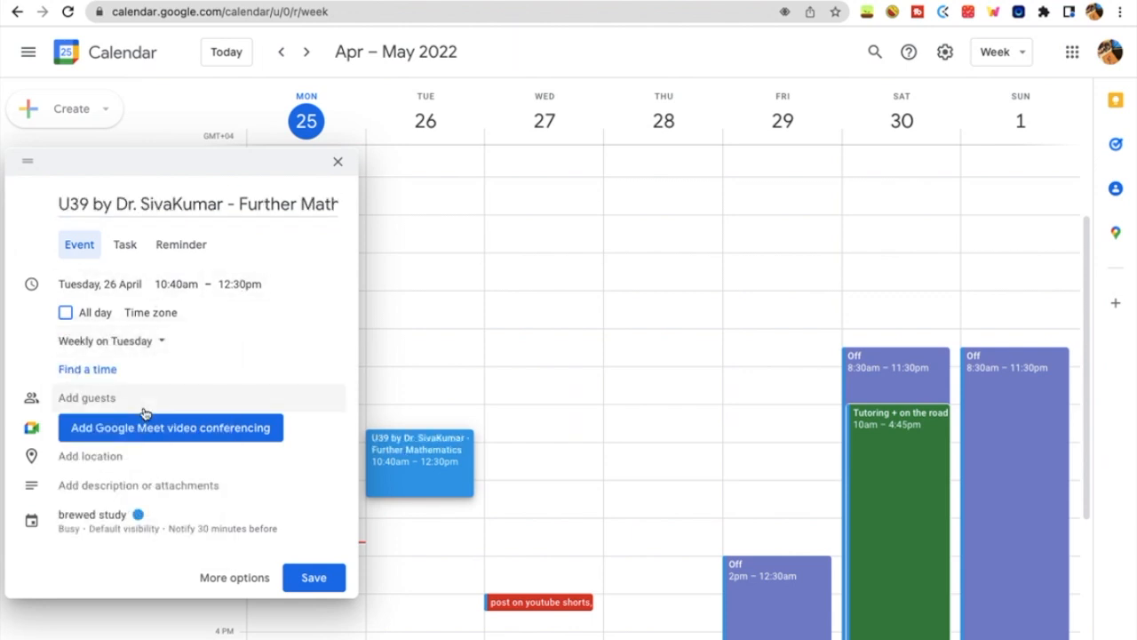
{"action": "left_click", "coordinate": [314, 577]}
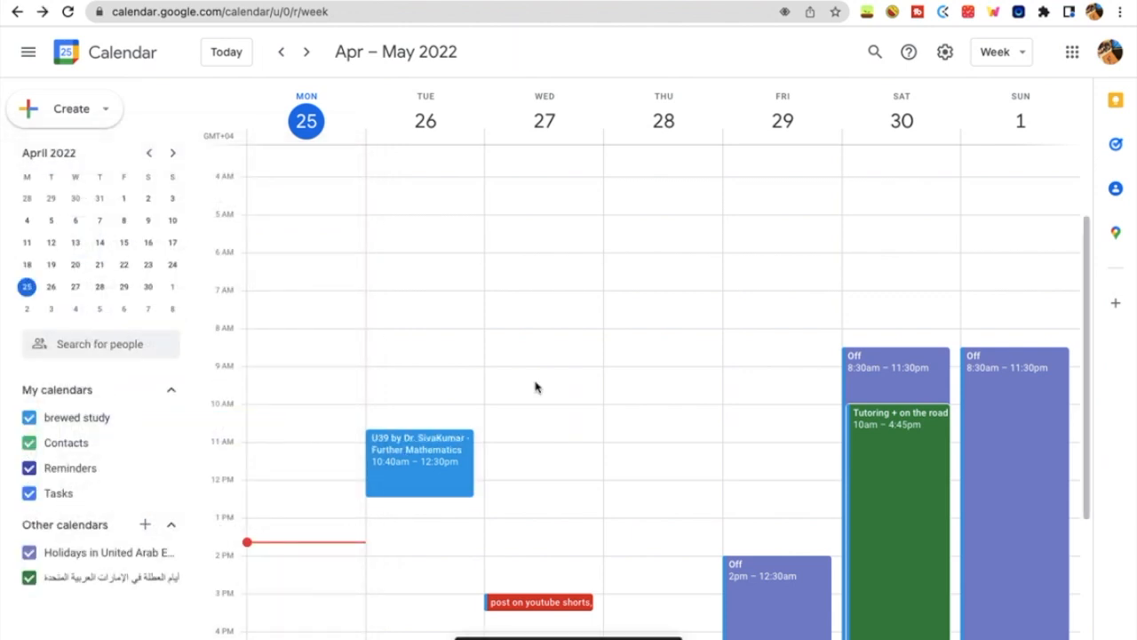
Change the Tuesday U39 Further Mathematics event's colour to yellow and save the recurring event.
{"action": "scroll", "coordinate": [554, 375], "scroll_direction": "down", "scroll_amount": 3}
{"action": "left_click", "coordinate": [433, 322]}
{"action": "left_click", "coordinate": [204, 273]}
{"action": "left_click", "coordinate": [153, 376]}
{"action": "left_click", "coordinate": [156, 396]}
{"action": "left_click", "coordinate": [622, 63]}
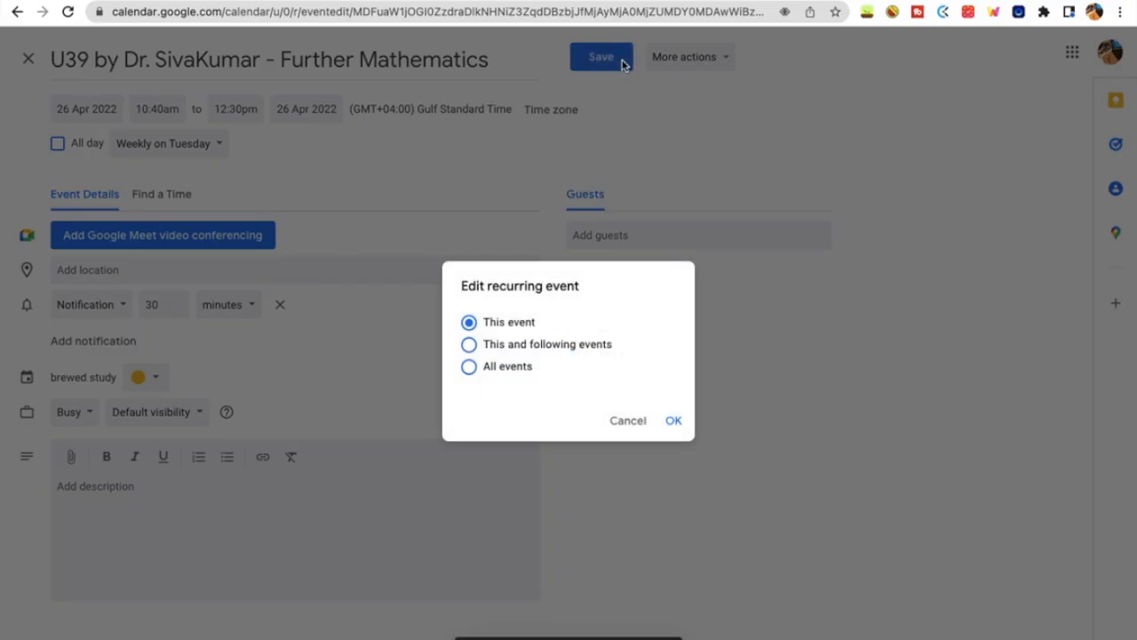
{"action": "left_click", "coordinate": [673, 423]}
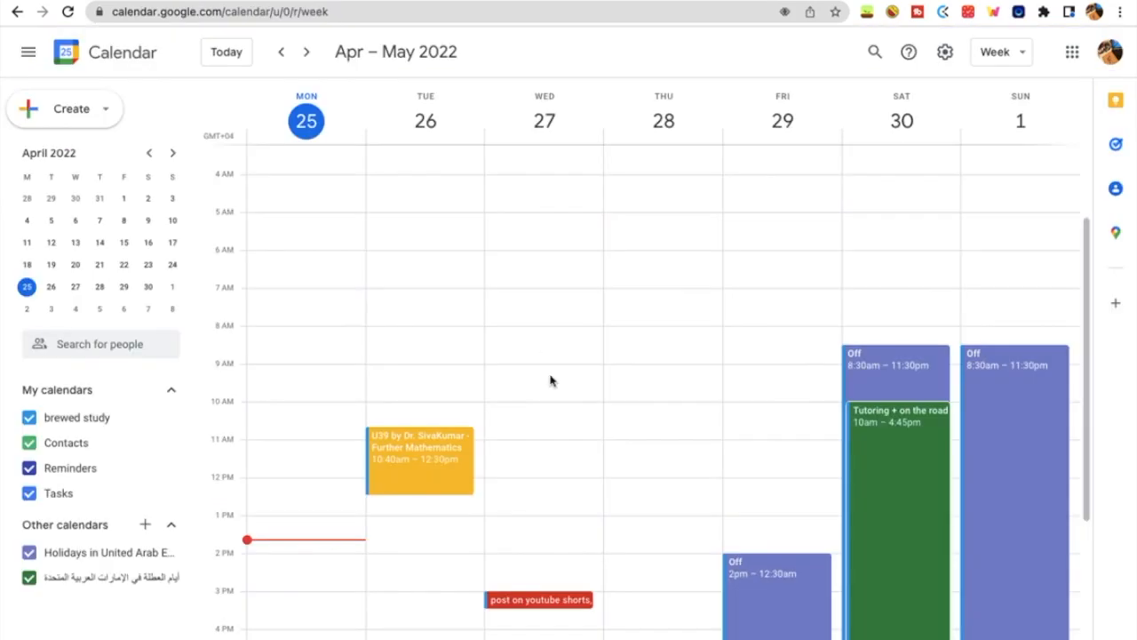
Create a new event on Thursday, 28 April from 8:30am to 10:20am.
{"action": "scroll", "coordinate": [533, 353], "scroll_direction": "down", "scroll_amount": 3}
{"action": "scroll", "coordinate": [550, 378], "scroll_direction": "up", "scroll_amount": 2}
{"action": "left_click_drag", "start_coordinate": [663, 284], "coordinate": [667, 346]}
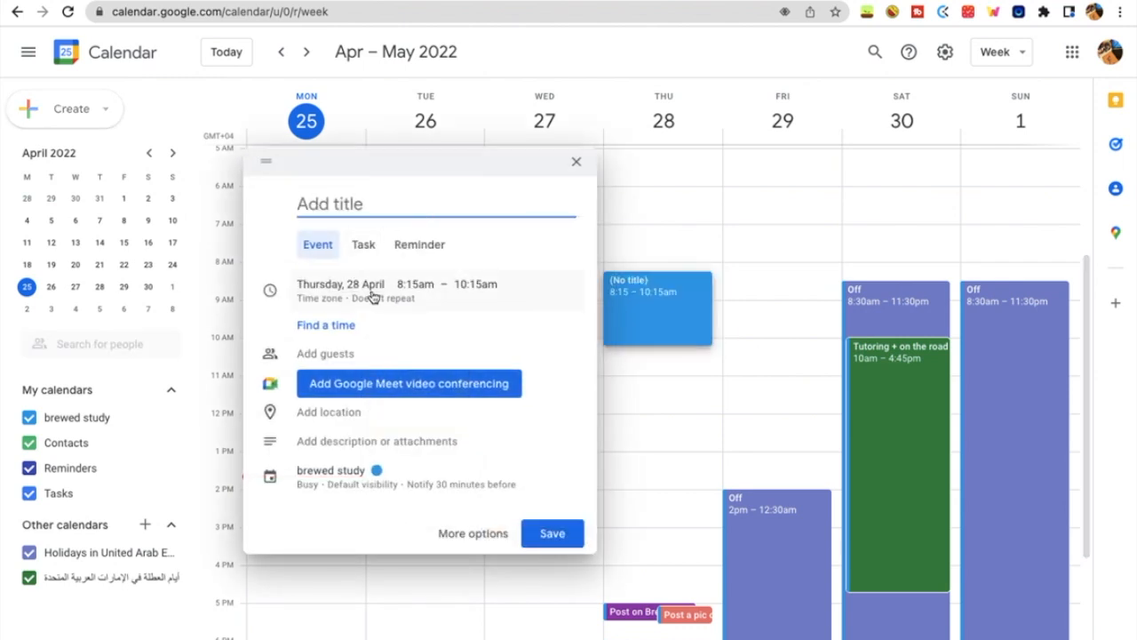
{"action": "left_click", "coordinate": [416, 284]}
{"action": "key", "text": "BackSpace"}
{"action": "key", "text": "BackSpace"}
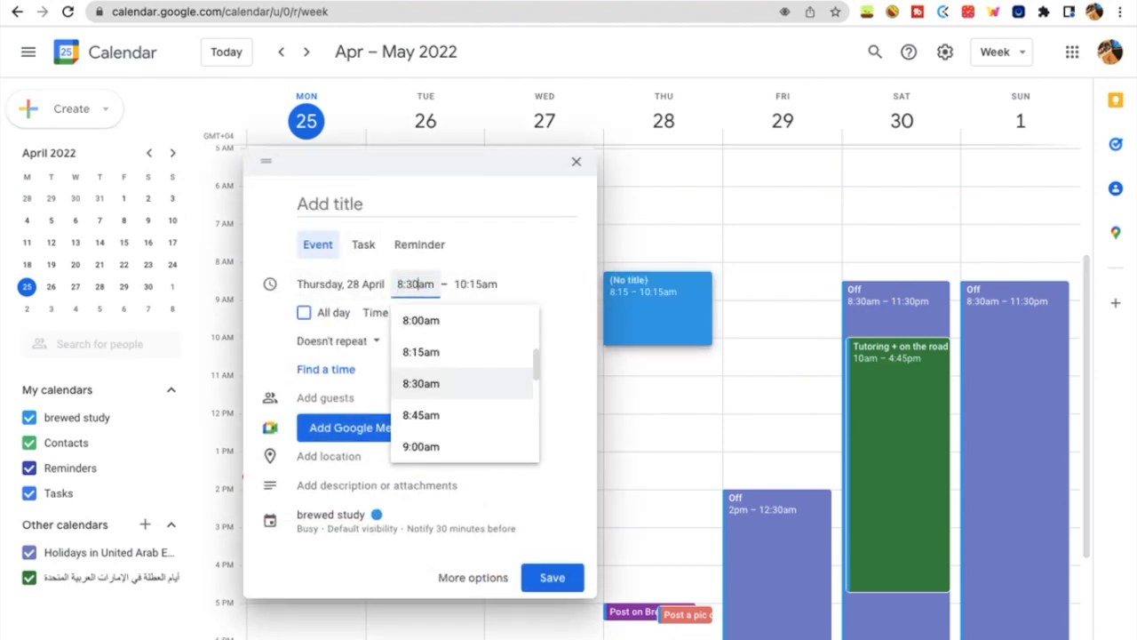
{"action": "left_click", "coordinate": [483, 285]}
{"action": "key", "text": "BackSpace"}
{"action": "key", "text": "BackSpace"}
{"action": "type", "text": "20"}
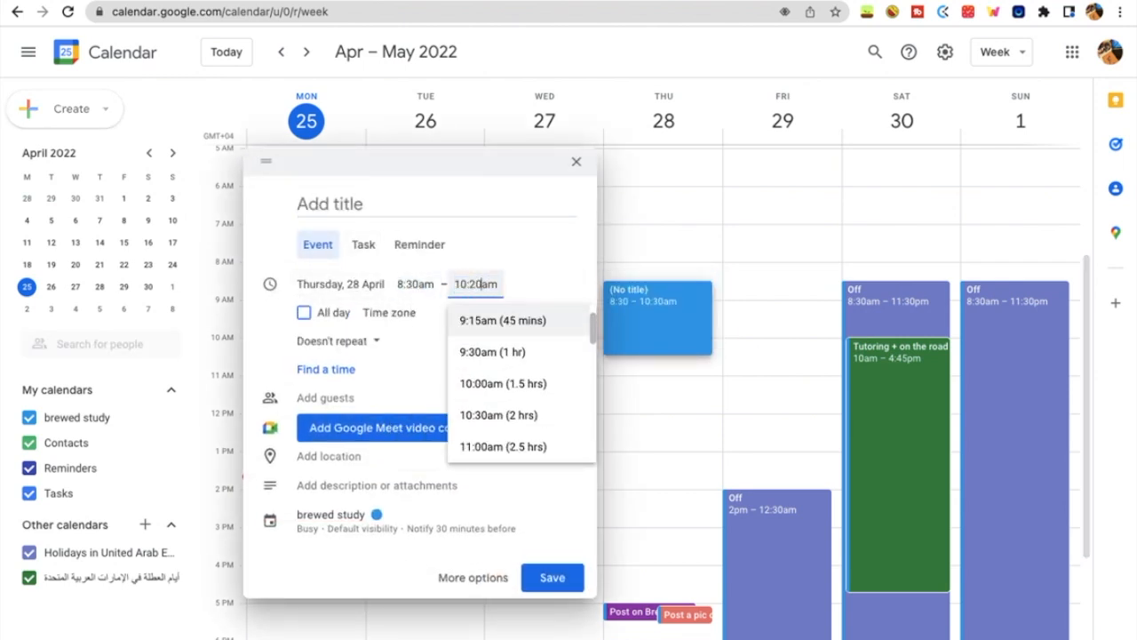
Title the Thursday morning event with U47, the lecturer's name and Analogue Electronic Systems.
{"action": "left_click", "coordinate": [480, 207]}
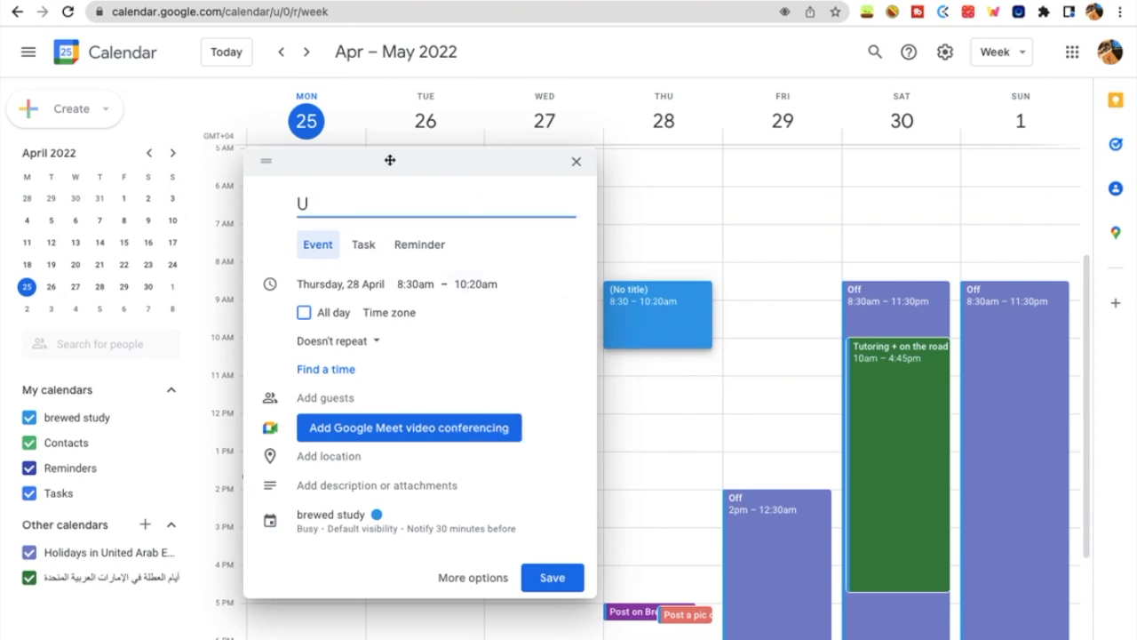
{"action": "left_click", "coordinate": [169, 1]}
{"action": "left_click", "coordinate": [327, 1]}
{"action": "type", "text": "U"}
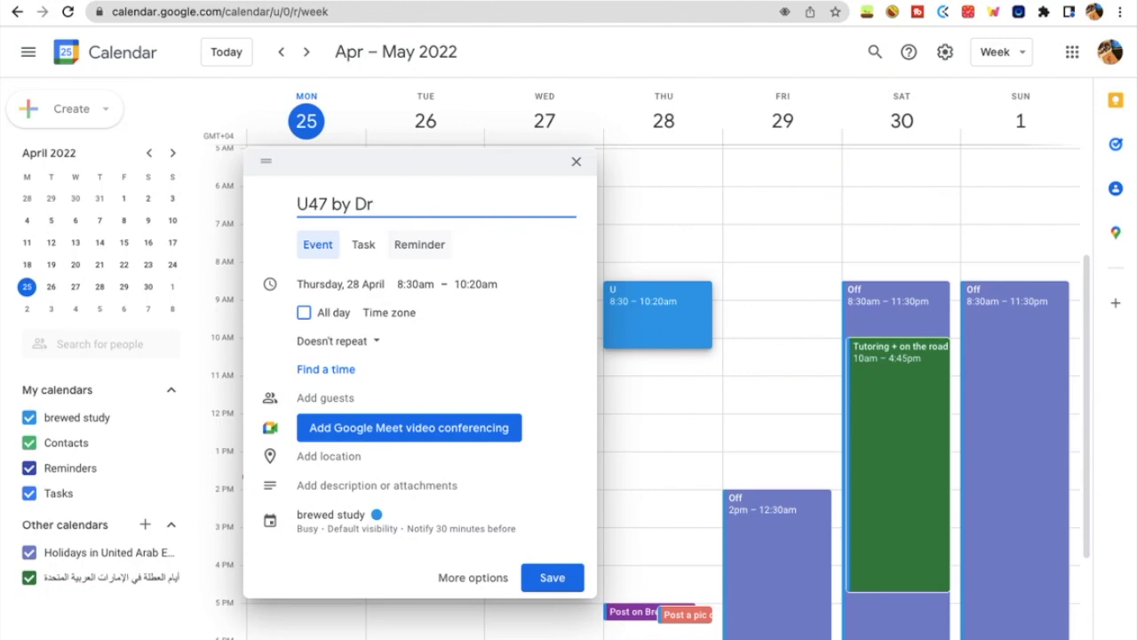
{"action": "left_click", "coordinate": [168, 1]}
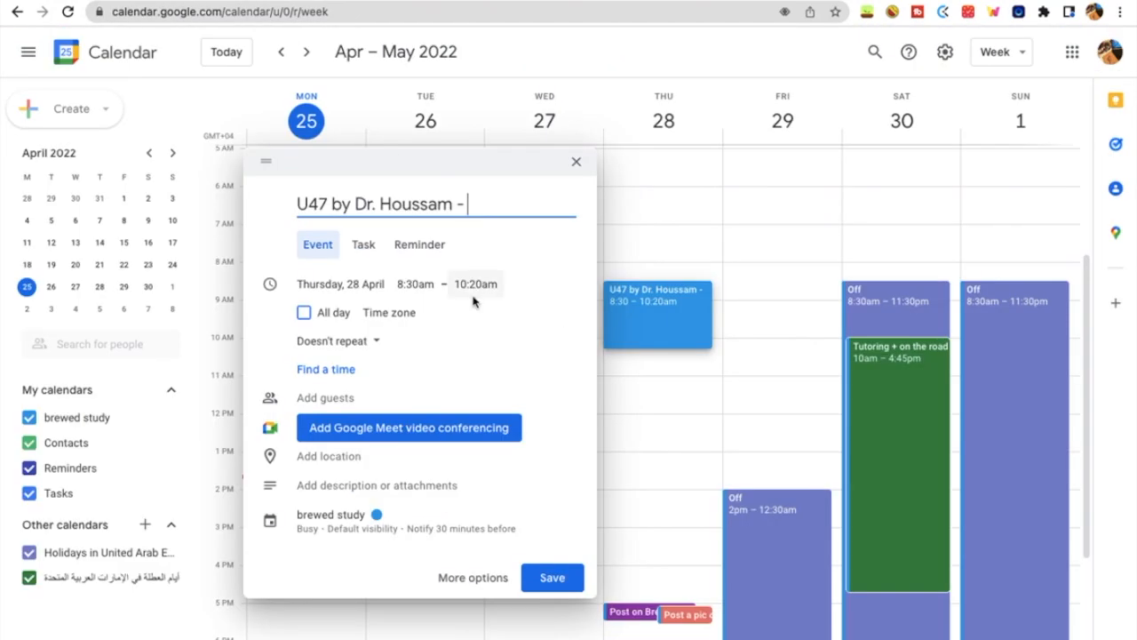
{"action": "type", "text": "Analouge electronic systems"}
{"action": "right_click", "coordinate": [384, 204]}
{"action": "left_click", "coordinate": [416, 215]}
{"action": "left_click", "coordinate": [437, 205]}
{"action": "type", "text": "Electronic Systems"}
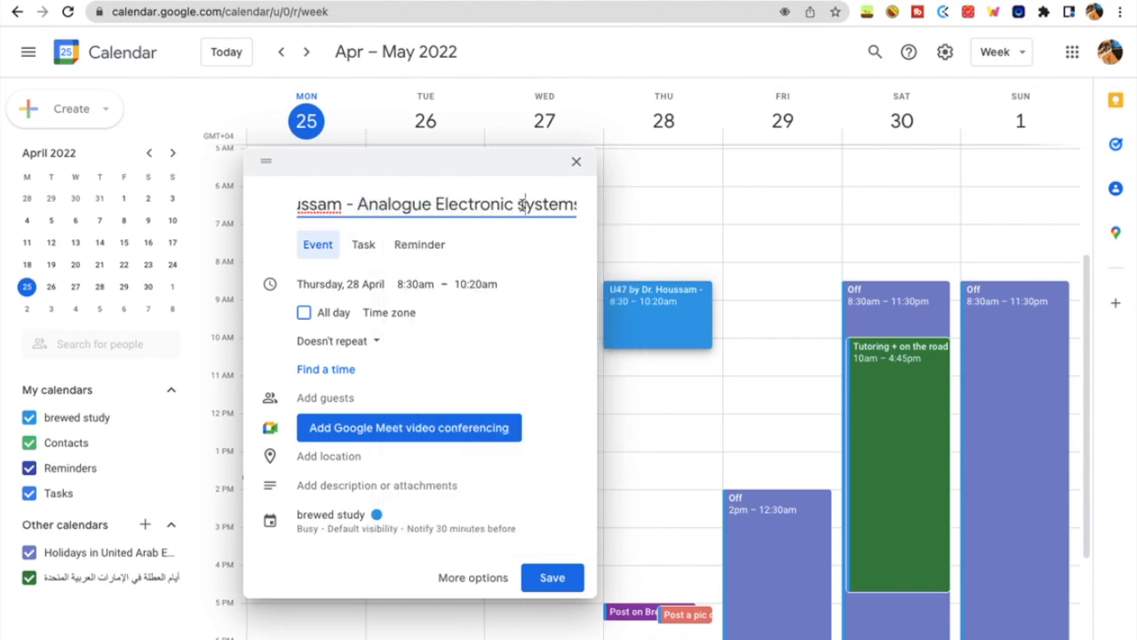
{"action": "type", "text": "S"}
Repeat the U47 event weekly on Thursday, colour it dark grey, and save it.
{"action": "left_click", "coordinate": [356, 341]}
{"action": "left_click", "coordinate": [366, 400]}
{"action": "left_click", "coordinate": [400, 521]}
{"action": "left_click", "coordinate": [552, 615]}
{"action": "scroll", "coordinate": [665, 312], "scroll_direction": "down", "scroll_amount": 1}
{"action": "left_click_drag", "start_coordinate": [665, 312], "coordinate": [666, 389]}
{"action": "left_click", "coordinate": [427, 284]}
{"action": "type", "text": "10:40"}
{"action": "left_click", "coordinate": [488, 283]}
{"action": "type", "text": "12:30"}
{"action": "left_click", "coordinate": [466, 197]}
{"action": "key", "text": "Escape"}
{"action": "left_click", "coordinate": [613, 379]}
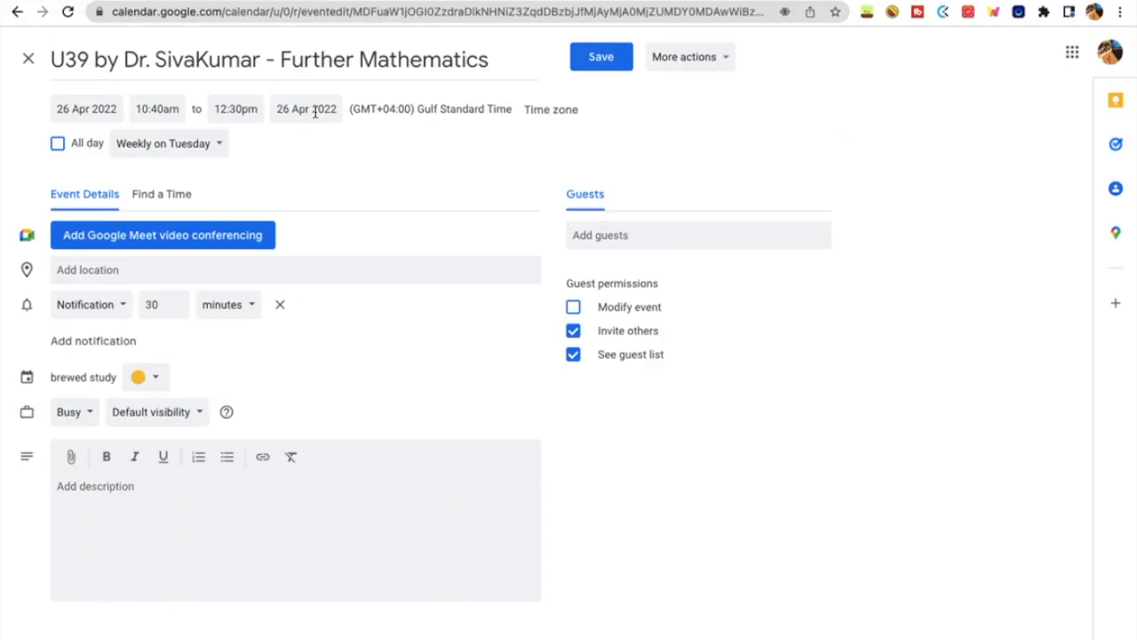
Extend the recurring U39 Further Mathematics event to Thursday from 10:40am to 12:30pm and save the change.
{"action": "left_click", "coordinate": [610, 61]}
{"action": "left_click", "coordinate": [673, 409]}
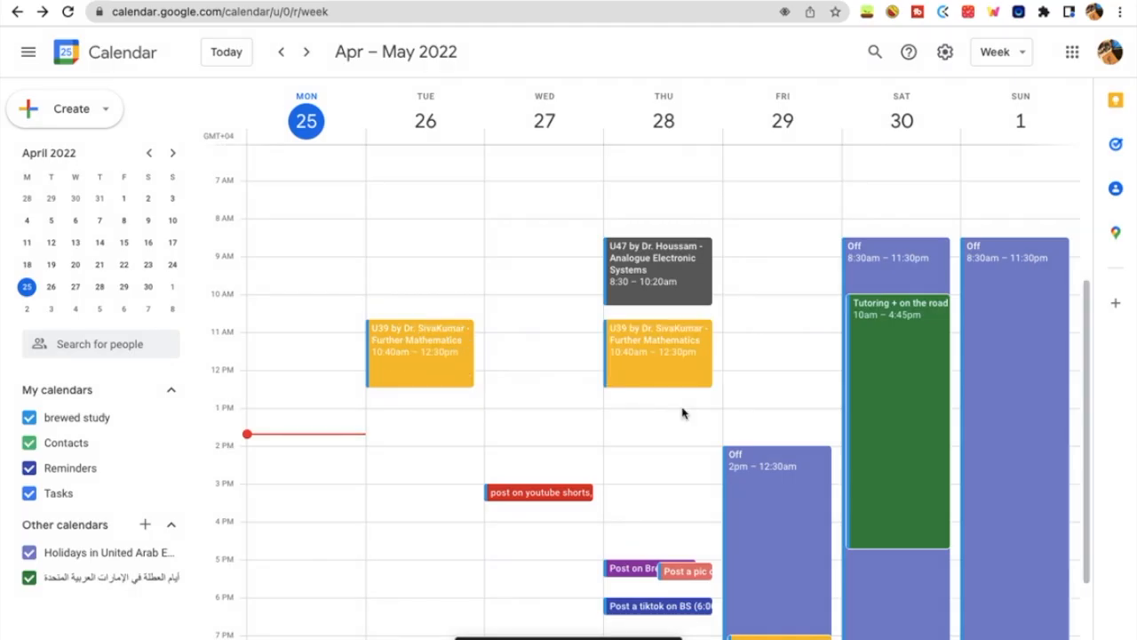
Create a purple event titled "Library Study Sesh + Lunch" on Thursday, 28 April from 1pm to 3:30pm and save it.
{"action": "left_click_drag", "start_coordinate": [674, 252], "coordinate": [667, 325]}
{"action": "type", "text": "Library Study Sesh"}
{"action": "left_click", "coordinate": [376, 472]}
{"action": "left_click", "coordinate": [364, 247]}
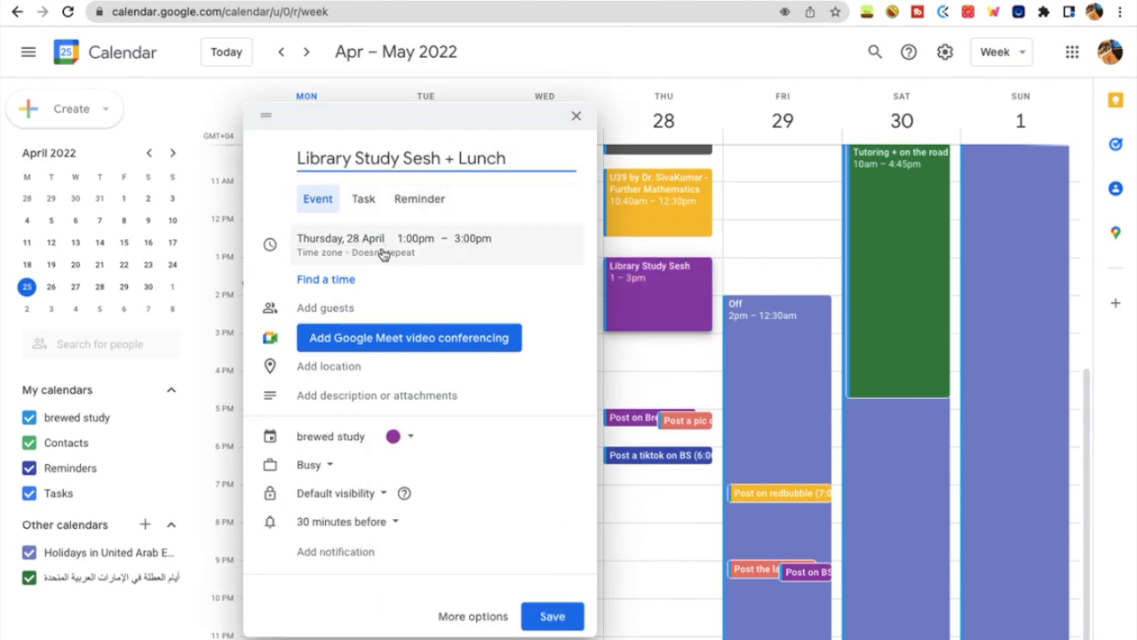
{"action": "left_click", "coordinate": [552, 615]}
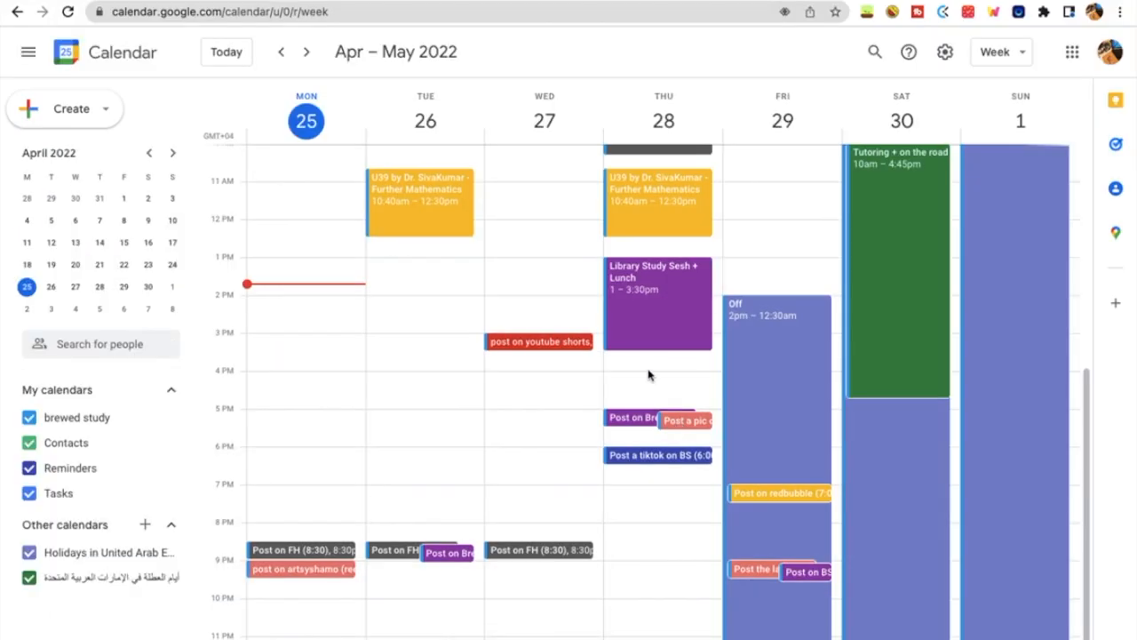
Create a new event on Thursday, 28 April from 3:40pm to 5:30pm.
{"action": "left_click_drag", "start_coordinate": [649, 366], "coordinate": [662, 426]}
{"action": "left_click", "coordinate": [415, 283]}
{"action": "left_click", "coordinate": [473, 283]}
{"action": "key", "text": "BackSpace"}
{"action": "key", "text": "BackSpace"}
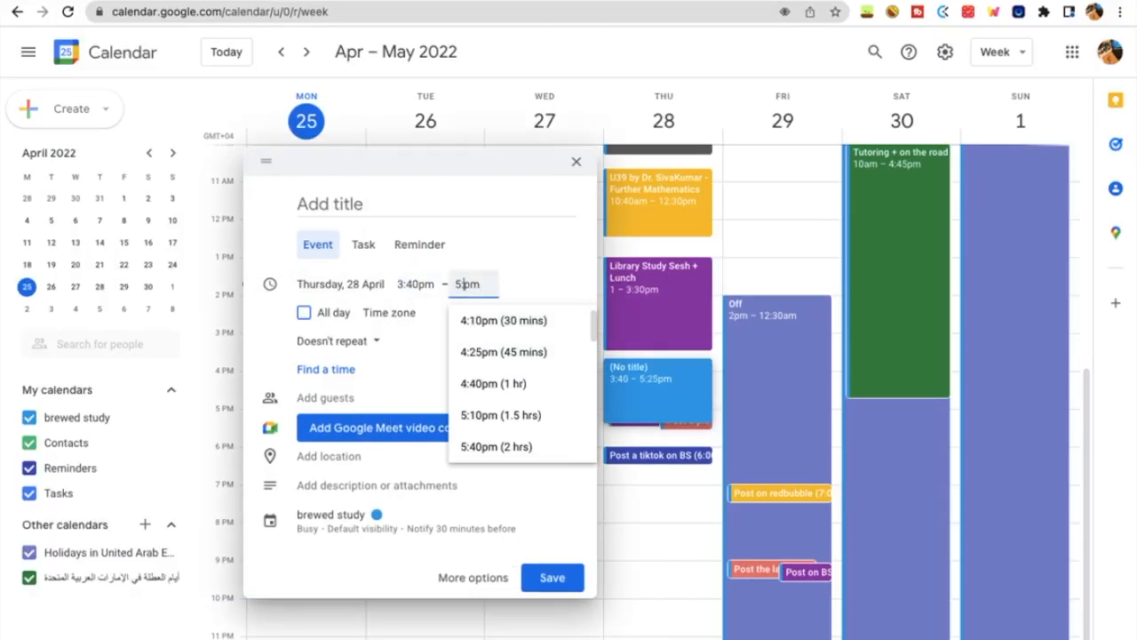
{"action": "type", "text": "30"}
Title the new Thursday 3:40pm event with "U40", the lecturer's name and "Commercial Programming Software".
{"action": "left_click", "coordinate": [330, 203]}
{"action": "type", "text": "U40 by Dr. Ahmed -"}
{"action": "key", "text": "super+Tab"}
{"action": "key", "text": "super+Tab"}
{"action": "type", "text": "Commercial Programming Software"}
Repeat the U40 event weekly on Thursday, colour it dark blue, and save it.
{"action": "left_click", "coordinate": [338, 340]}
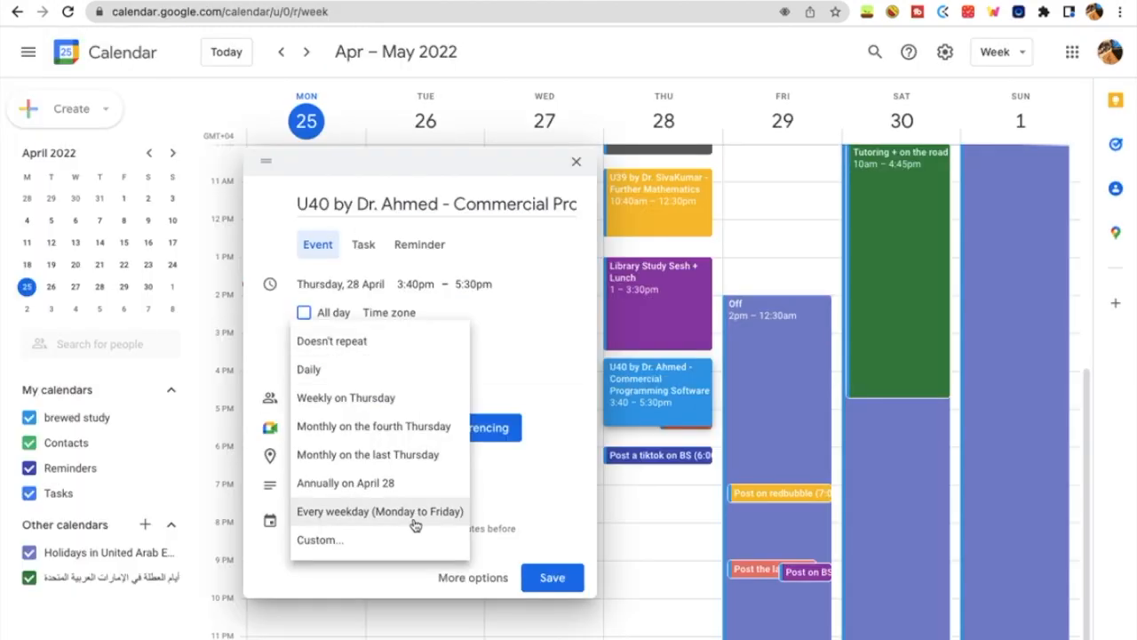
{"action": "left_click", "coordinate": [345, 397]}
{"action": "left_click", "coordinate": [409, 436]}
{"action": "left_click", "coordinate": [413, 497]}
{"action": "left_click", "coordinate": [551, 614]}
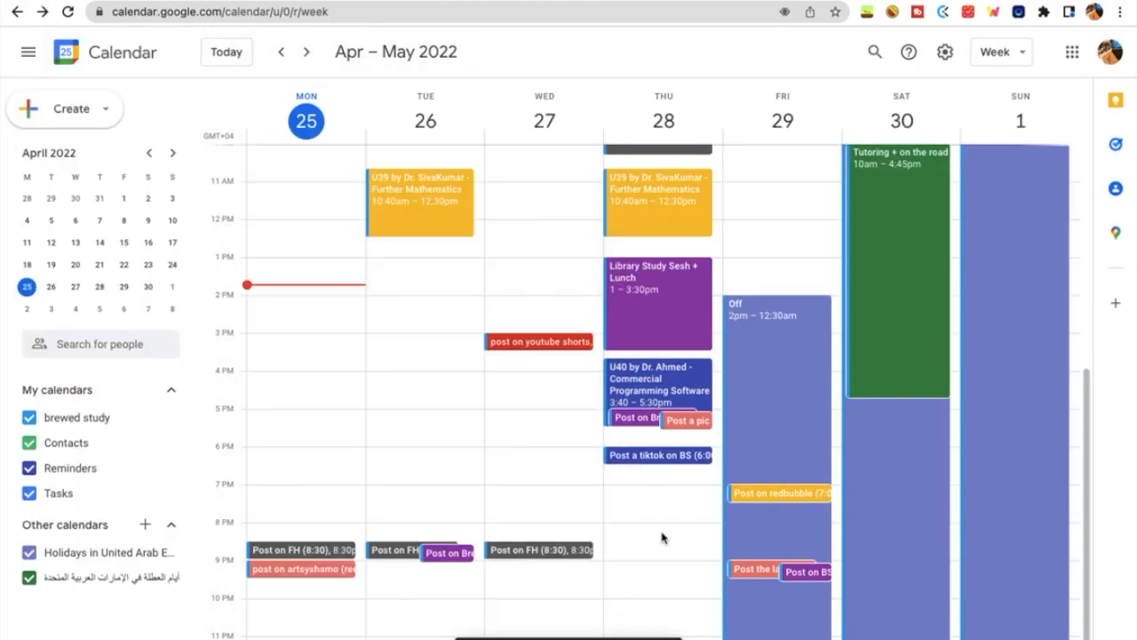
Duplicate the Thursday afternoon U40 Commercial Programming Software event and save the copy.
{"action": "scroll", "coordinate": [661, 537], "scroll_direction": "up", "scroll_amount": 2}
{"action": "left_click", "coordinate": [658, 500]}
{"action": "left_click", "coordinate": [538, 295]}
{"action": "left_click", "coordinate": [569, 342]}
{"action": "left_click", "coordinate": [602, 64]}
Duplicate the Thursday morning U47 Analogue Electronic Systems event.
{"action": "left_click", "coordinate": [659, 229]}
{"action": "left_click", "coordinate": [539, 218]}
{"action": "left_click", "coordinate": [563, 256]}
Try to move one copy of the Thursday afternoon U40 event to Friday morning.
{"action": "left_click", "coordinate": [152, 1]}
{"action": "left_click", "coordinate": [391, 2]}
{"action": "left_click_drag", "start_coordinate": [654, 503], "coordinate": [762, 233]}
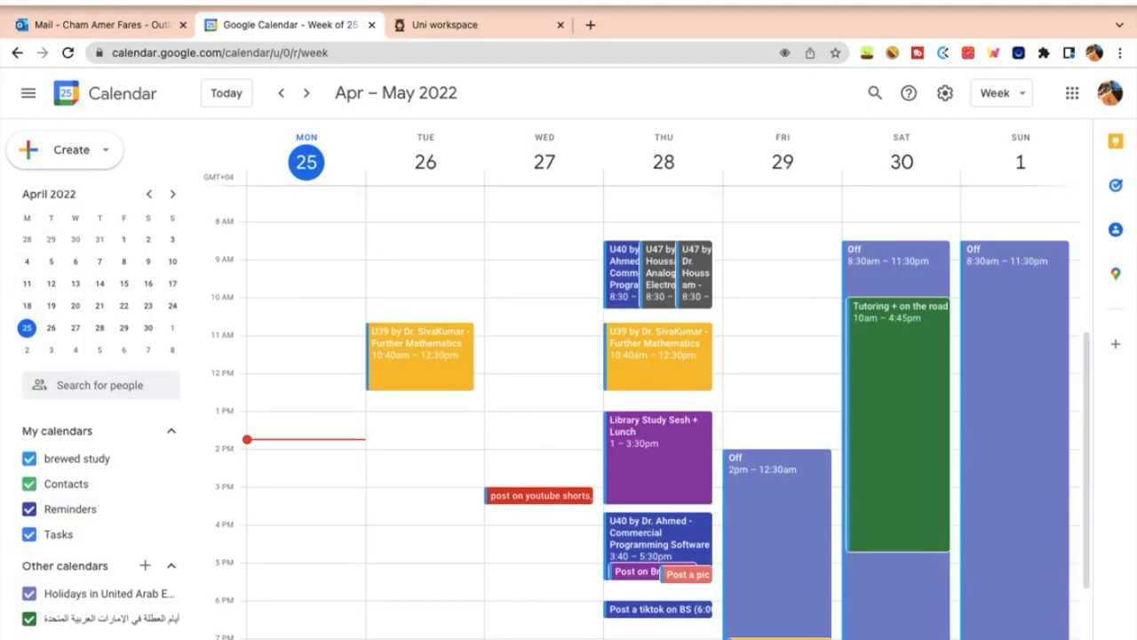
Move the U40 event remaining on Thursday afternoon to Friday, 29 April from 8:25am to 10:15am.
{"action": "left_click_drag", "start_coordinate": [657, 533], "coordinate": [791, 270]}
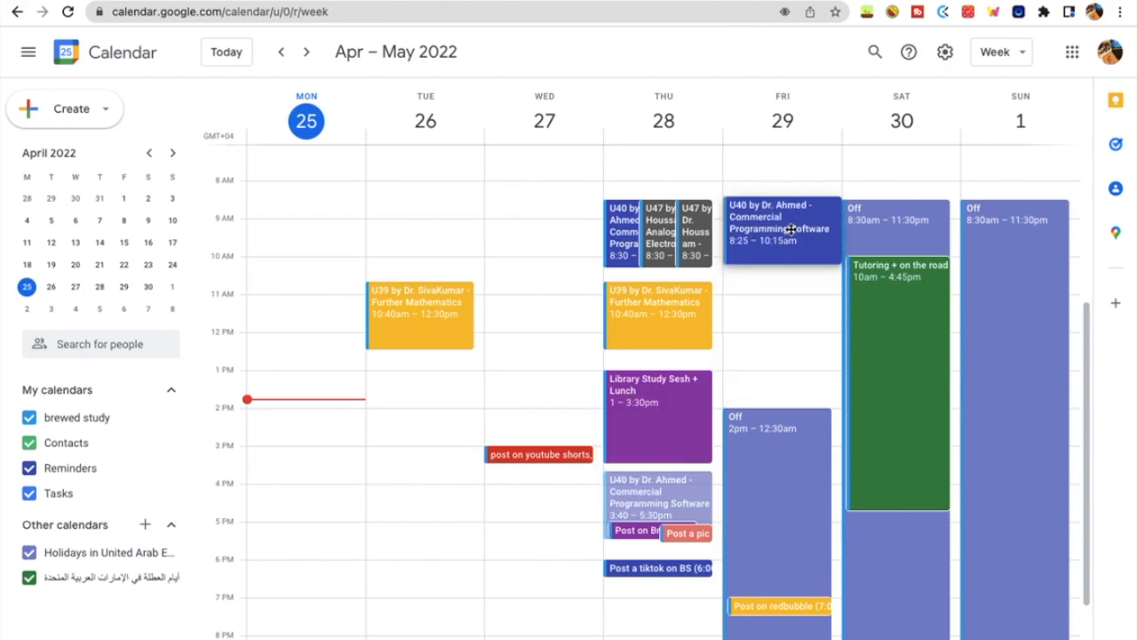
{"action": "left_click_drag", "start_coordinate": [790, 229], "coordinate": [790, 227]}
{"action": "left_click", "coordinate": [678, 416]}
Set the Friday U40 event's start time to 8:30am and save it for all events in the series.
{"action": "left_click", "coordinate": [781, 217]}
{"action": "left_click", "coordinate": [564, 216]}
{"action": "left_click", "coordinate": [174, 114]}
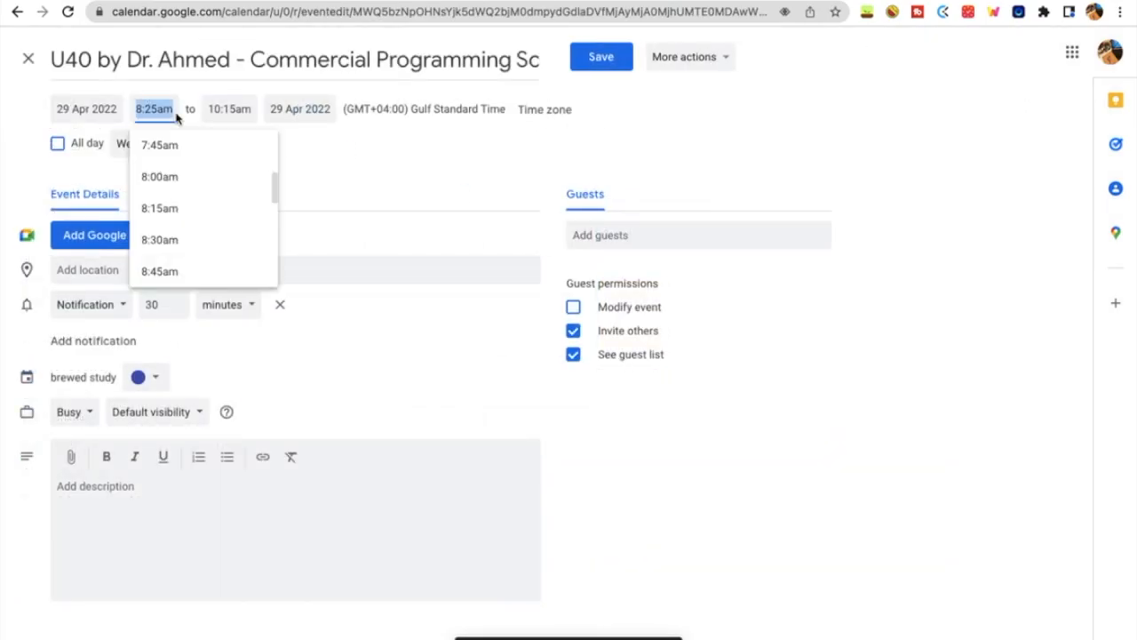
{"action": "left_click", "coordinate": [185, 240]}
{"action": "left_click", "coordinate": [586, 53]}
{"action": "left_click", "coordinate": [469, 369]}
{"action": "left_click", "coordinate": [672, 425]}
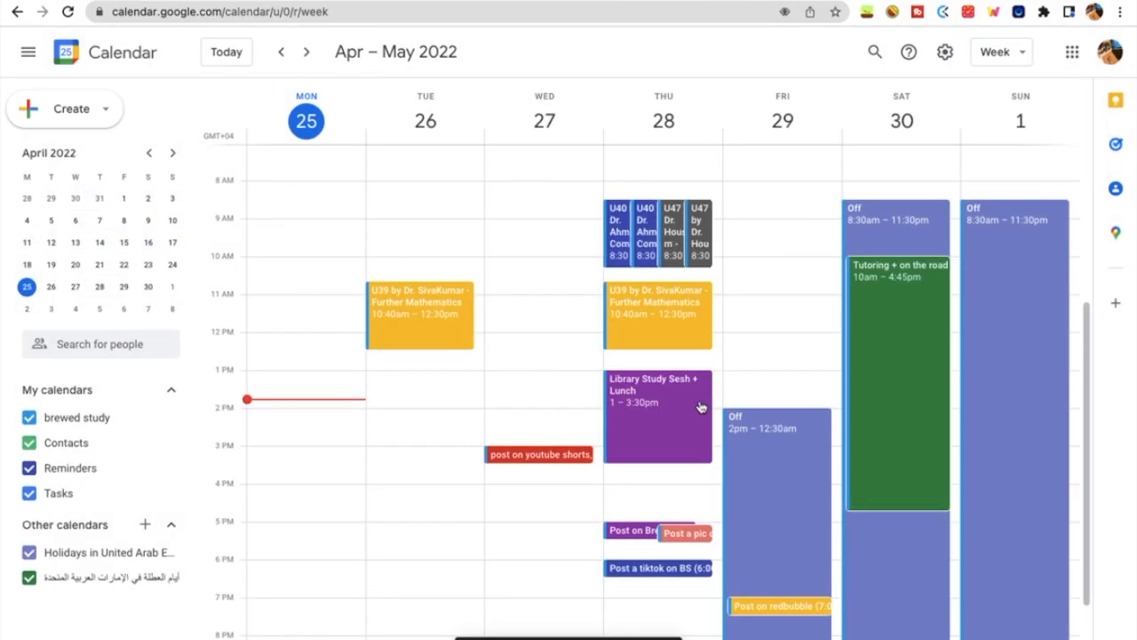
Move one Thursday 8:30am U40 event to Friday at 8:30am for this and following events, and the other to Thursday at 3:45pm.
{"action": "left_click_drag", "start_coordinate": [639, 262], "coordinate": [803, 254]}
{"action": "left_click", "coordinate": [596, 358]}
{"action": "left_click", "coordinate": [673, 410]}
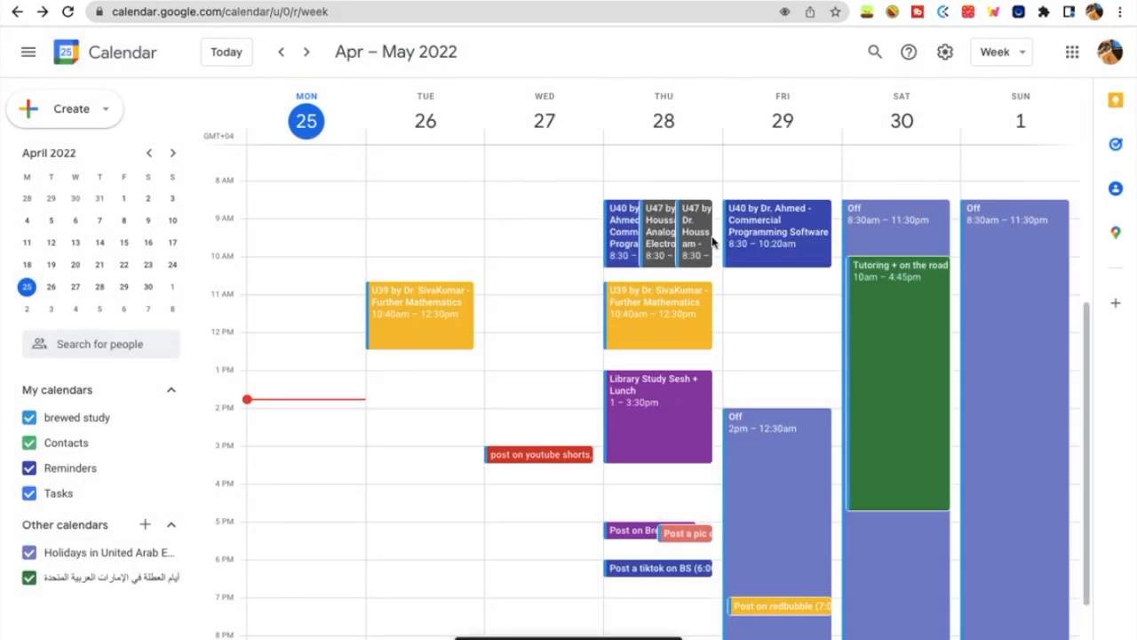
{"action": "left_click_drag", "start_coordinate": [631, 253], "coordinate": [673, 495]}
{"action": "left_click", "coordinate": [673, 420]}
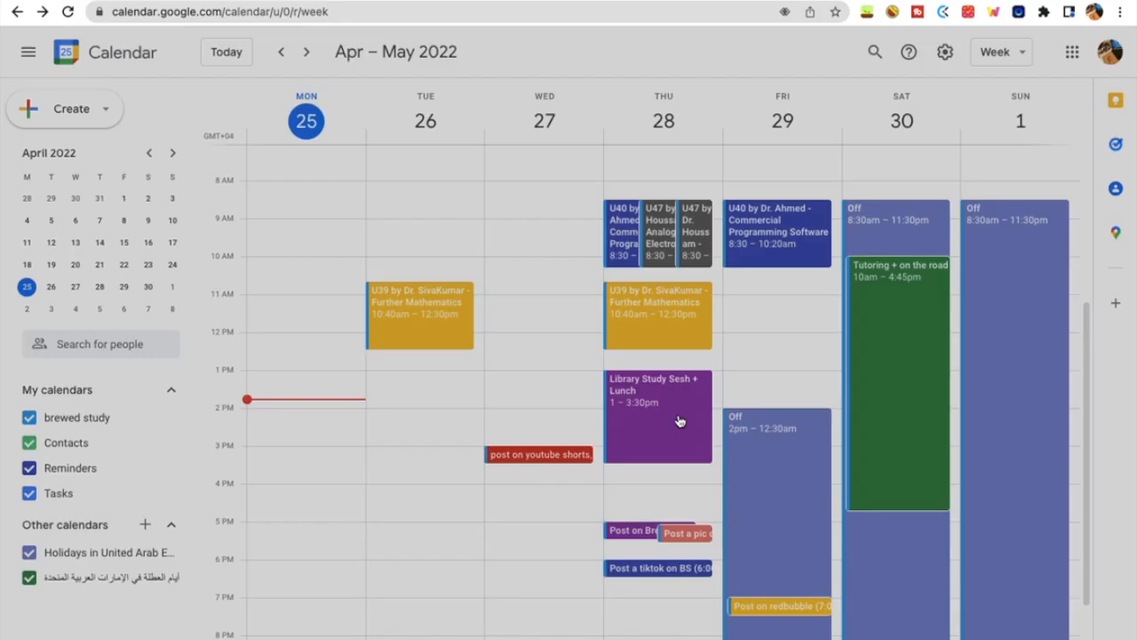
Set the Thursday afternoon U40 event's time to 3:40pm to 5:30pm and save it for all events.
{"action": "left_click", "coordinate": [674, 503]}
{"action": "left_click", "coordinate": [445, 303]}
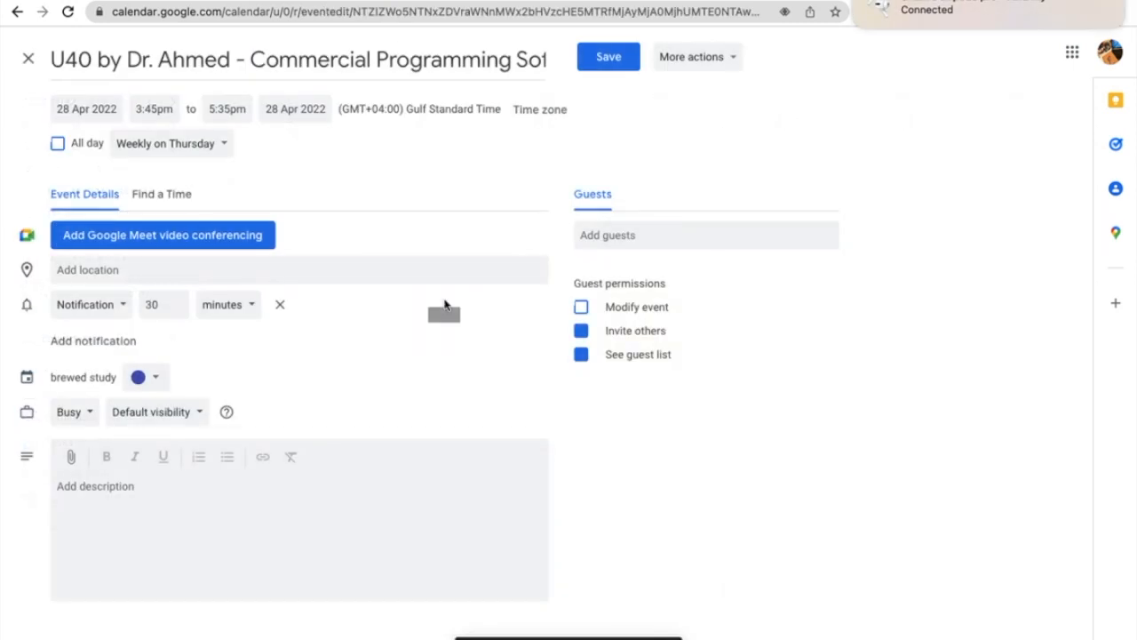
{"action": "left_click", "coordinate": [158, 108]}
{"action": "left_click", "coordinate": [157, 109]}
{"action": "key", "text": "BackSpace"}
{"action": "type", "text": "0"}
{"action": "left_click", "coordinate": [219, 108]}
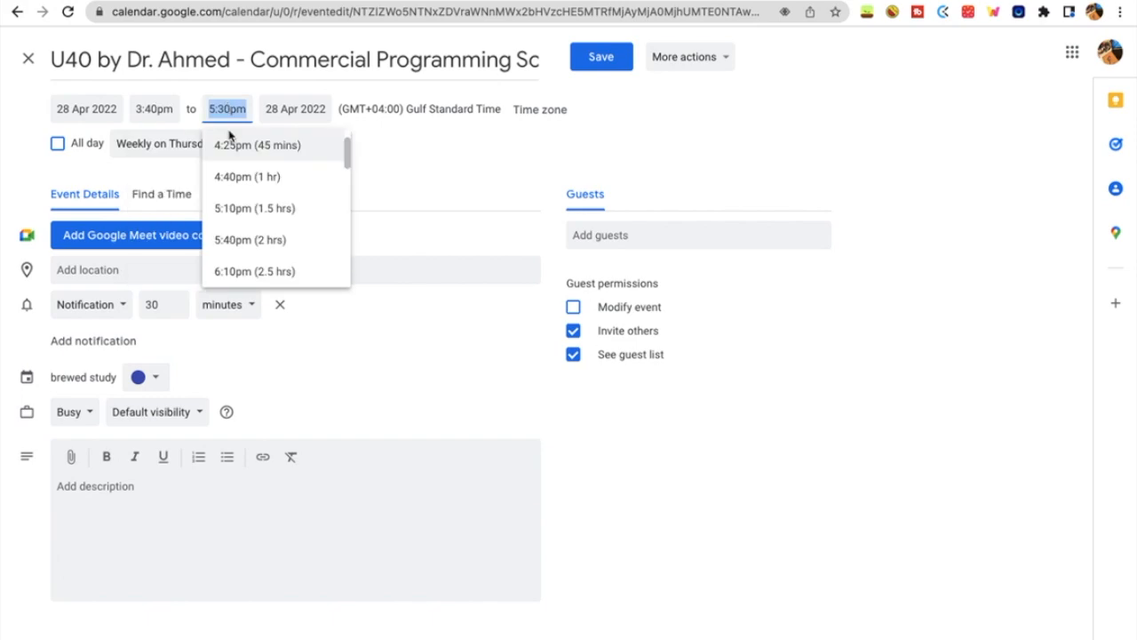
{"action": "left_click", "coordinate": [566, 114]}
{"action": "left_click", "coordinate": [599, 55]}
{"action": "left_click", "coordinate": [487, 367]}
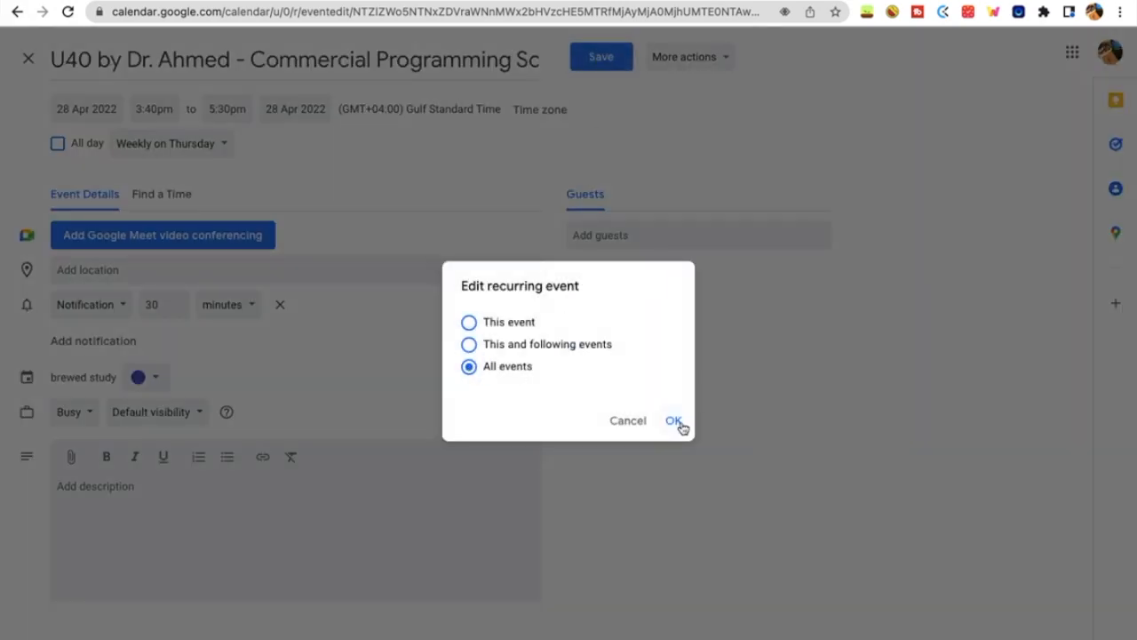
{"action": "left_click", "coordinate": [677, 423]}
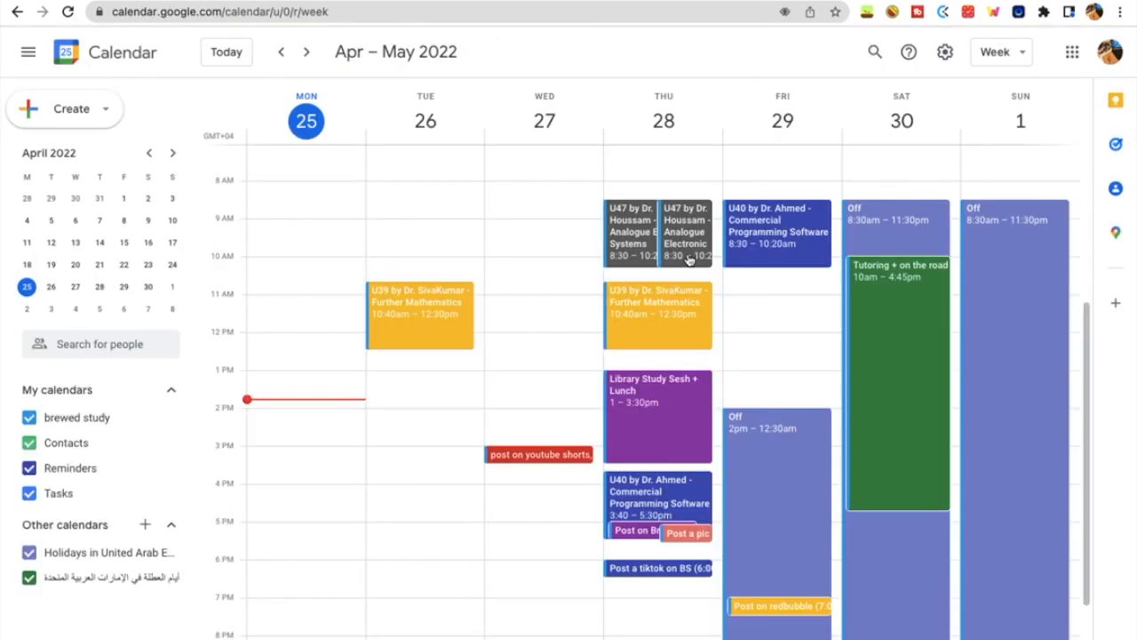
Move the duplicate U47 event to Friday for this and following events, and set its start time to 10:40am.
{"action": "left_click_drag", "start_coordinate": [688, 258], "coordinate": [774, 343]}
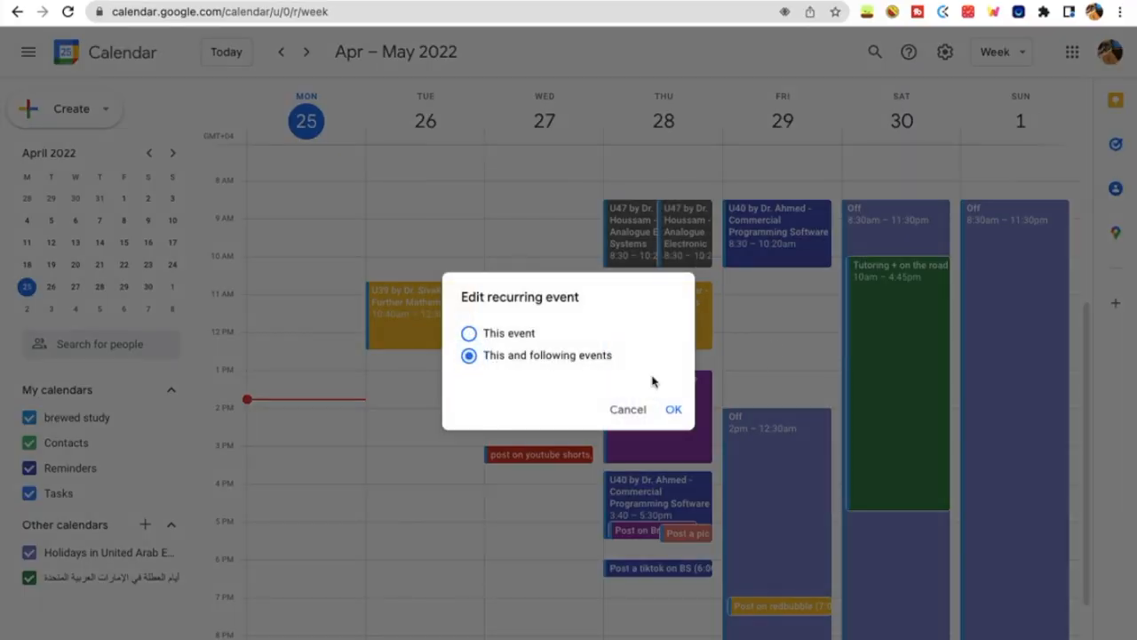
{"action": "left_click", "coordinate": [673, 410]}
{"action": "left_click", "coordinate": [772, 337]}
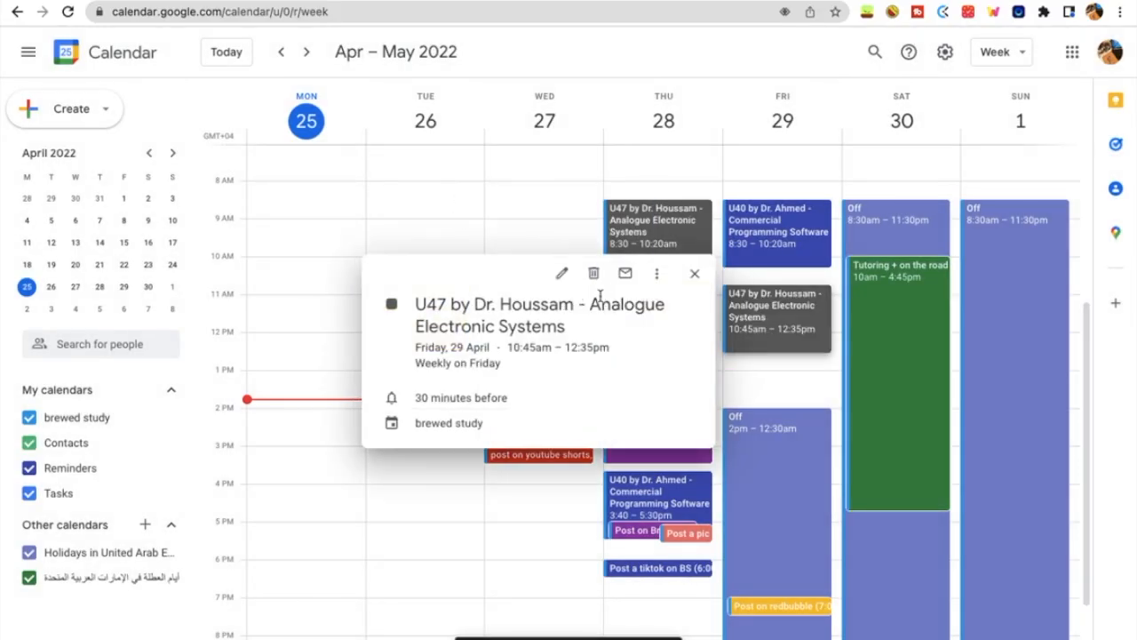
{"action": "left_click", "coordinate": [559, 271]}
{"action": "left_click", "coordinate": [168, 111]}
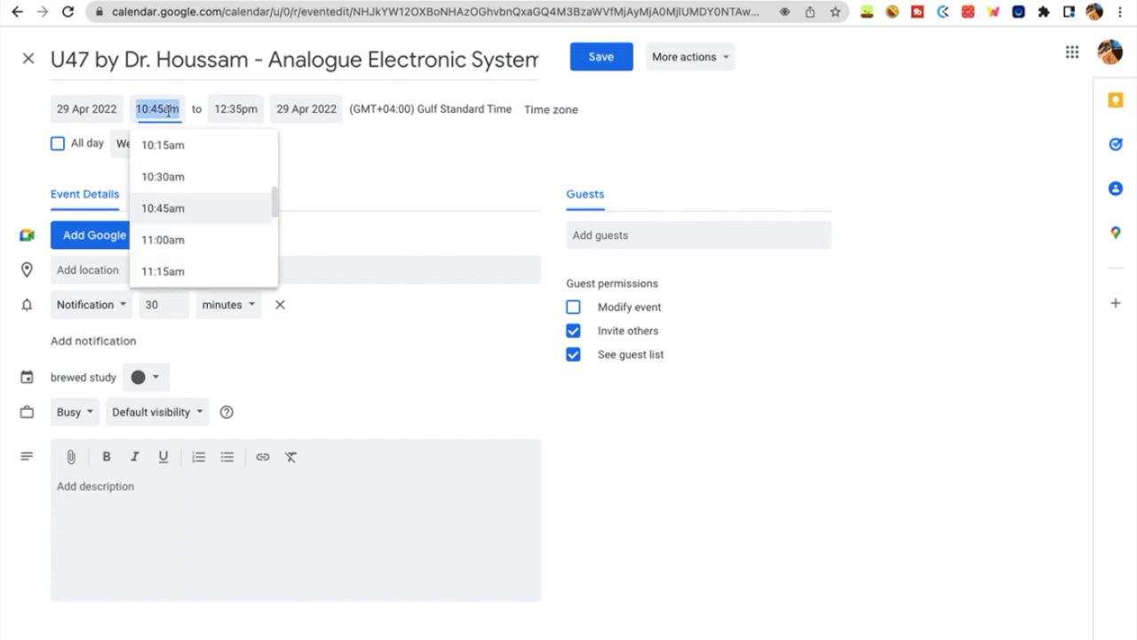
{"action": "left_click", "coordinate": [162, 111]}
{"action": "key", "text": "BackSpace"}
{"action": "type", "text": "0"}
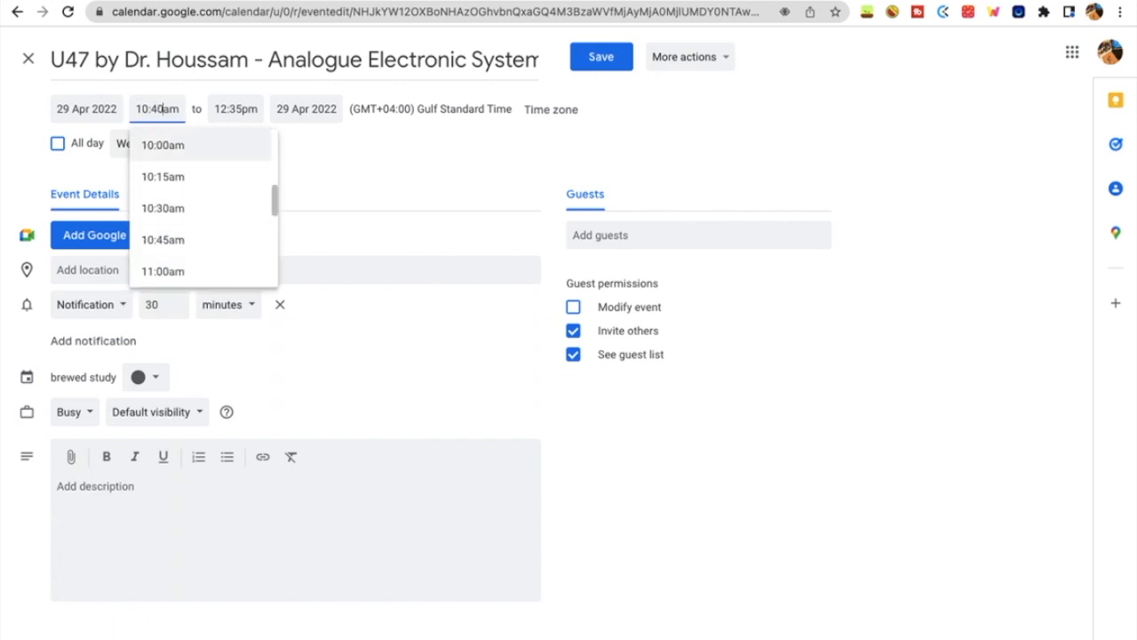
Save the Friday U47 event's new time for all events in the series.
{"action": "left_click", "coordinate": [601, 58]}
{"action": "left_click", "coordinate": [468, 344]}
{"action": "left_click", "coordinate": [468, 366]}
{"action": "left_click", "coordinate": [673, 420]}
Shift the Friday Off event to start at 3pm and apply the change to all events.
{"action": "scroll", "coordinate": [505, 471], "scroll_direction": "up", "scroll_amount": 3}
{"action": "scroll", "coordinate": [504, 471], "scroll_direction": "down", "scroll_amount": 4}
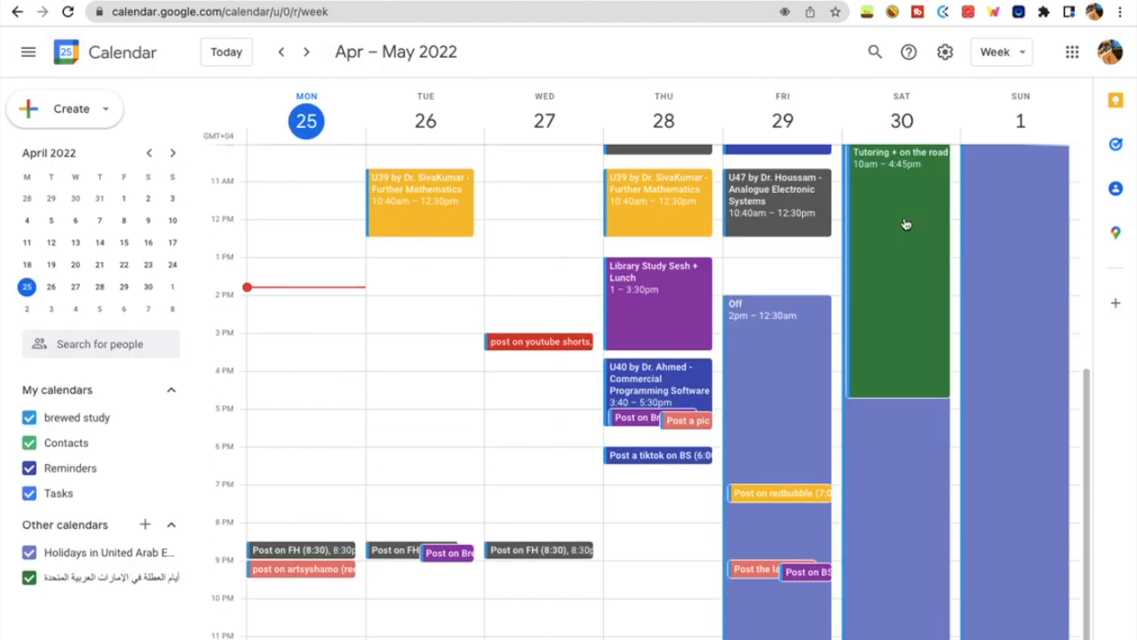
{"action": "left_click_drag", "start_coordinate": [787, 321], "coordinate": [789, 355]}
{"action": "left_click", "coordinate": [468, 366]}
{"action": "left_click", "coordinate": [674, 422]}
Create a purple event titled "Library Sesh" on Friday, 29 April from 12:45pm to 2:45pm and save it.
{"action": "left_click_drag", "start_coordinate": [774, 254], "coordinate": [777, 319]}
{"action": "left_click", "coordinate": [500, 540]}
{"action": "left_click", "coordinate": [517, 438]}
{"action": "left_click", "coordinate": [531, 512]}
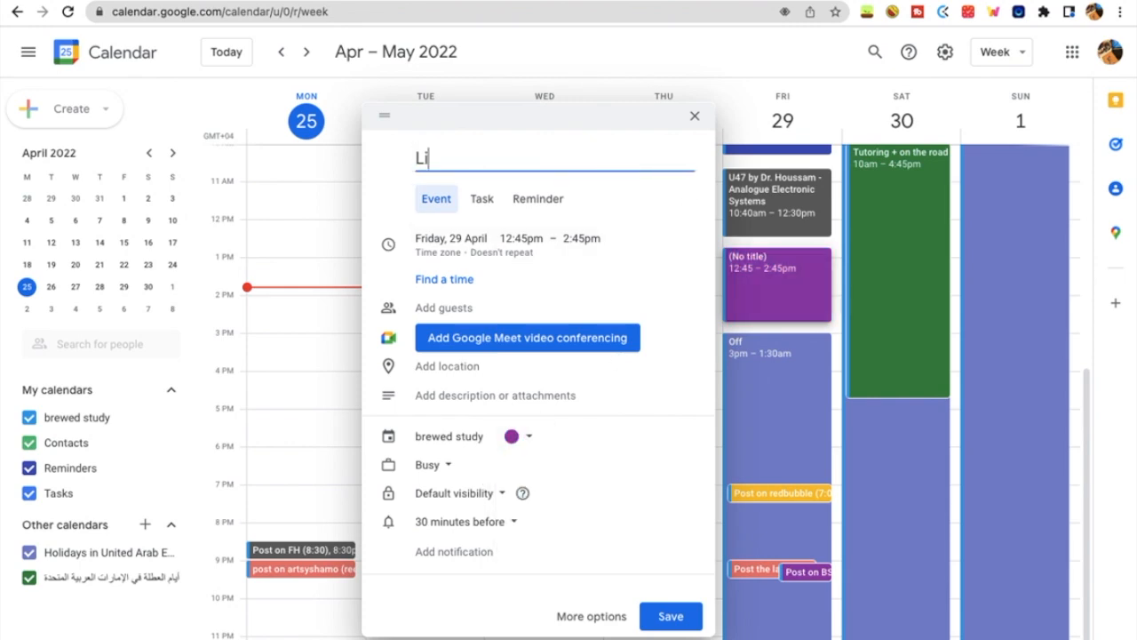
{"action": "left_click", "coordinate": [670, 615]}
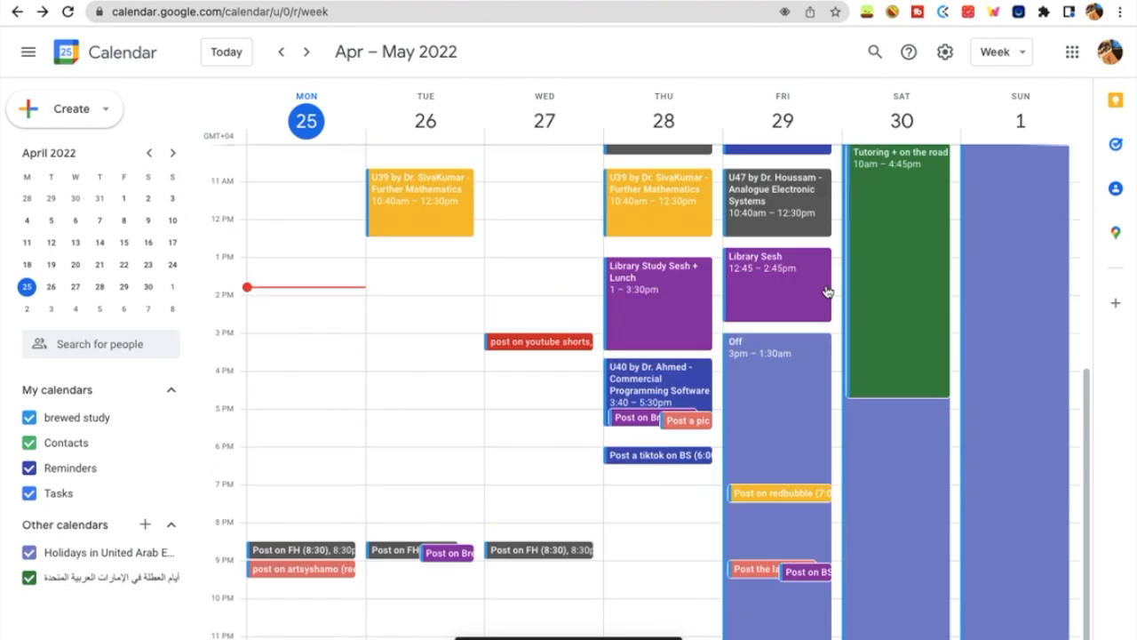
{"action": "scroll", "coordinate": [452, 362], "scroll_direction": "up", "scroll_amount": 3}
{"action": "scroll", "coordinate": [452, 360], "scroll_direction": "down", "scroll_amount": 3}
{"action": "scroll", "coordinate": [918, 445], "scroll_direction": "up", "scroll_amount": 3}
{"action": "scroll", "coordinate": [919, 445], "scroll_direction": "down", "scroll_amount": 3}
{"action": "left_click_drag", "start_coordinate": [906, 418], "coordinate": [910, 444]}
{"action": "left_click", "coordinate": [630, 425]}
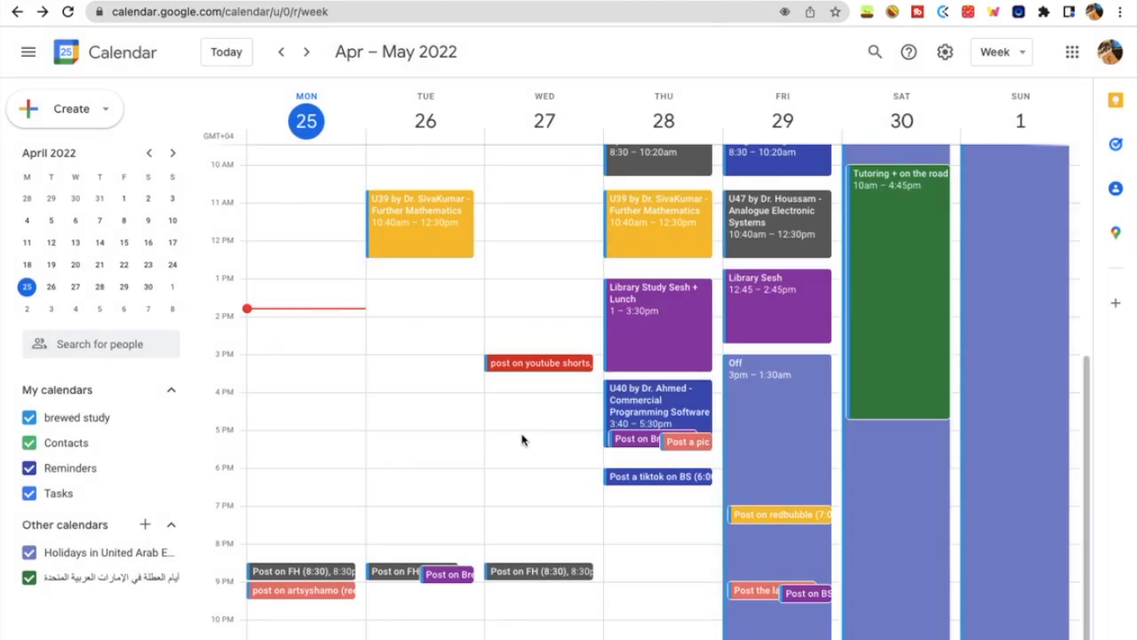
Create an event titled "Youtube Video Last touches" on Wednesday, 27 April from 5pm to 7pm, repeating weekly on Wednesday.
{"action": "left_click_drag", "start_coordinate": [522, 438], "coordinate": [525, 497]}
{"action": "type", "text": "Youtube Video Last touches"}
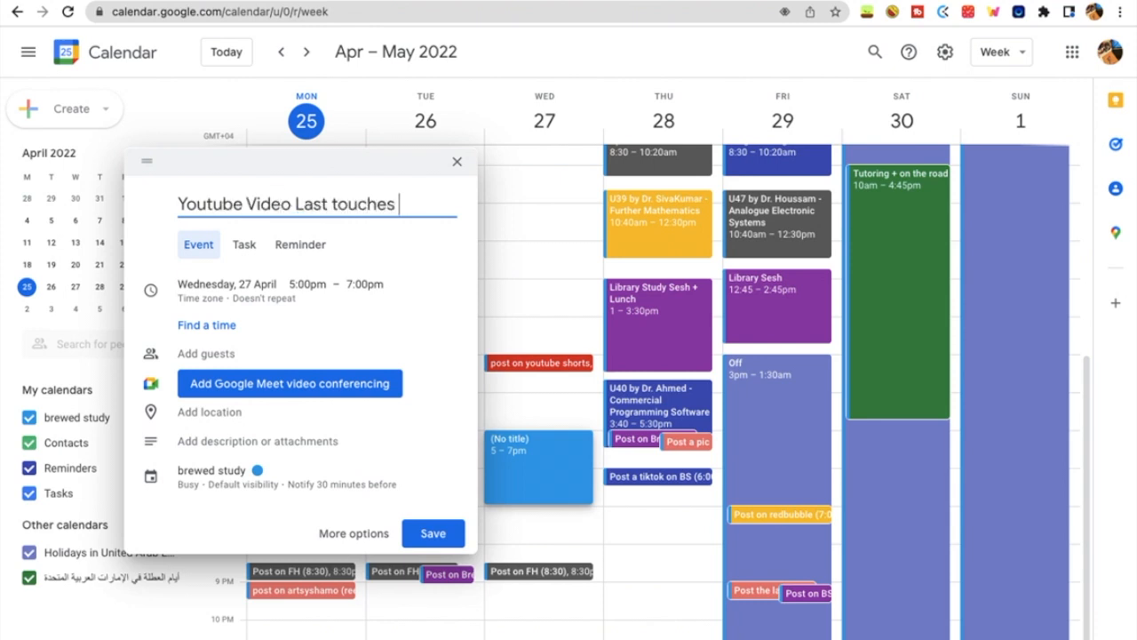
{"action": "left_click", "coordinate": [292, 296]}
{"action": "left_click", "coordinate": [264, 345]}
{"action": "left_click", "coordinate": [274, 399]}
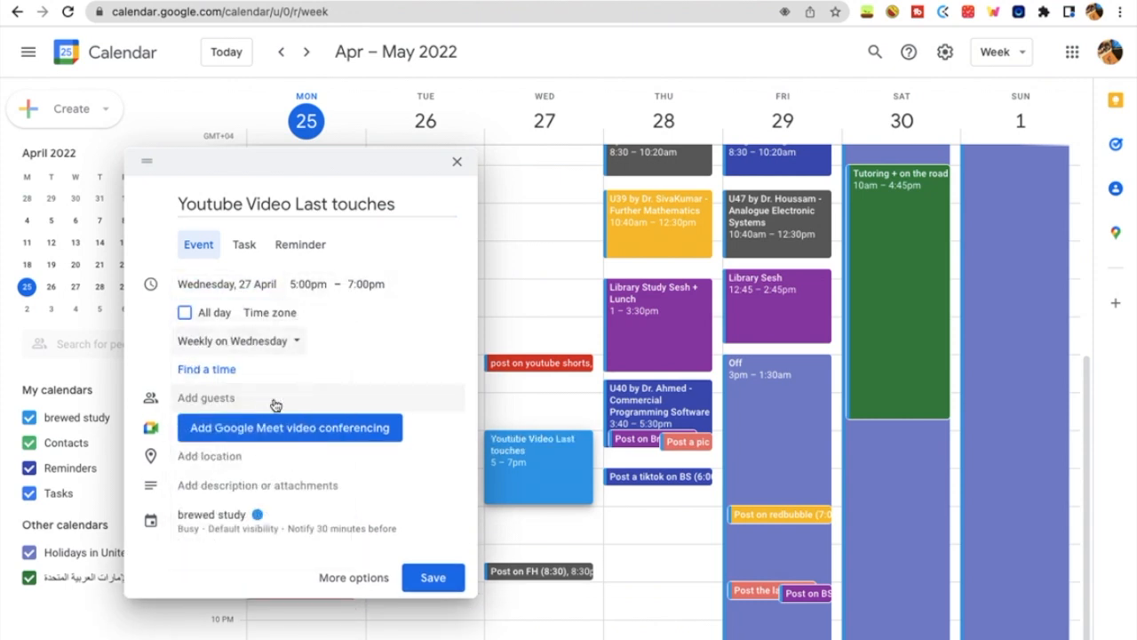
{"action": "left_click", "coordinate": [295, 347]}
{"action": "left_click", "coordinate": [398, 358]}
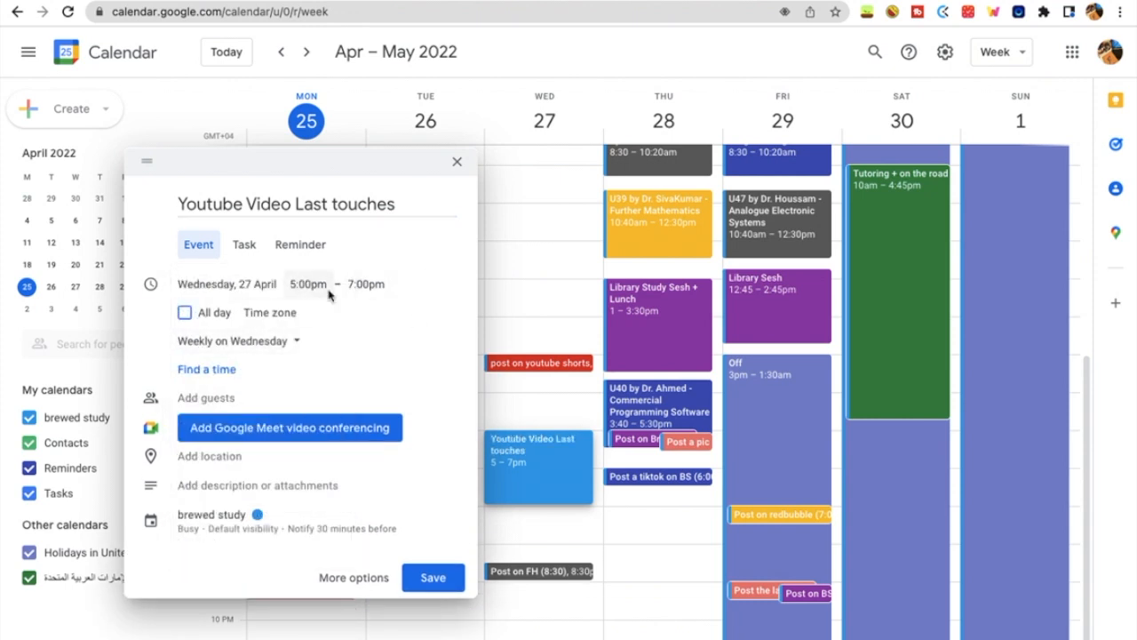
Colour the Youtube Video Last touches event red and save it.
{"action": "left_click", "coordinate": [267, 519]}
{"action": "left_click", "coordinate": [276, 439]}
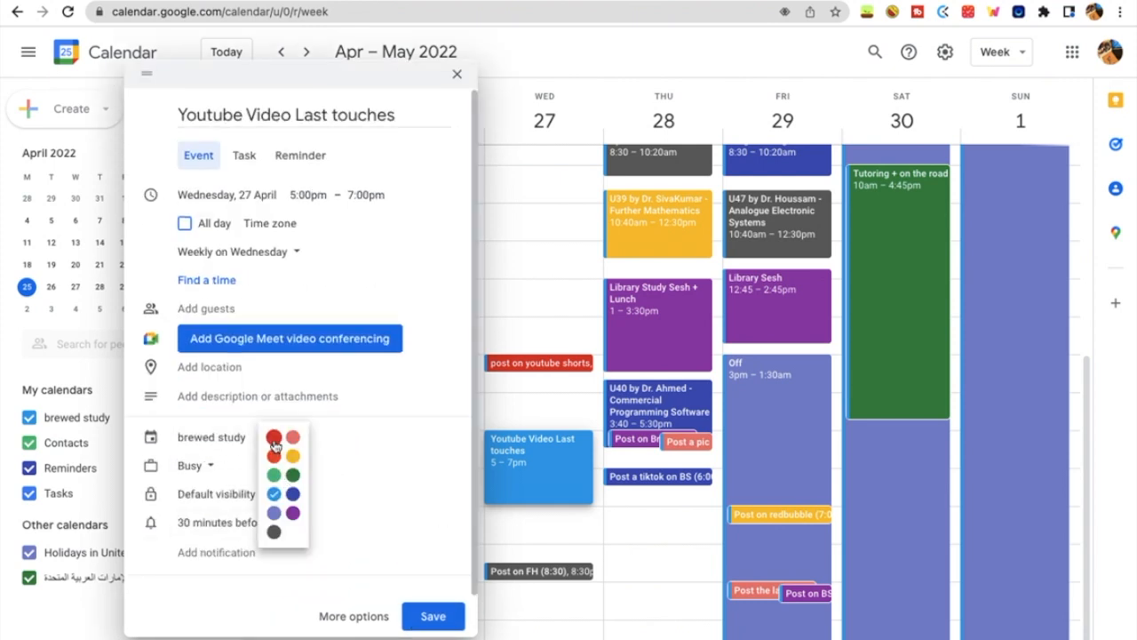
{"action": "left_click", "coordinate": [272, 436]}
{"action": "left_click", "coordinate": [433, 615]}
Move the Youtube Video Last touches event to Friday from 5pm to 7pm for this and following events.
{"action": "left_click_drag", "start_coordinate": [533, 472], "coordinate": [751, 462]}
{"action": "left_click", "coordinate": [524, 356]}
{"action": "left_click", "coordinate": [674, 409]}
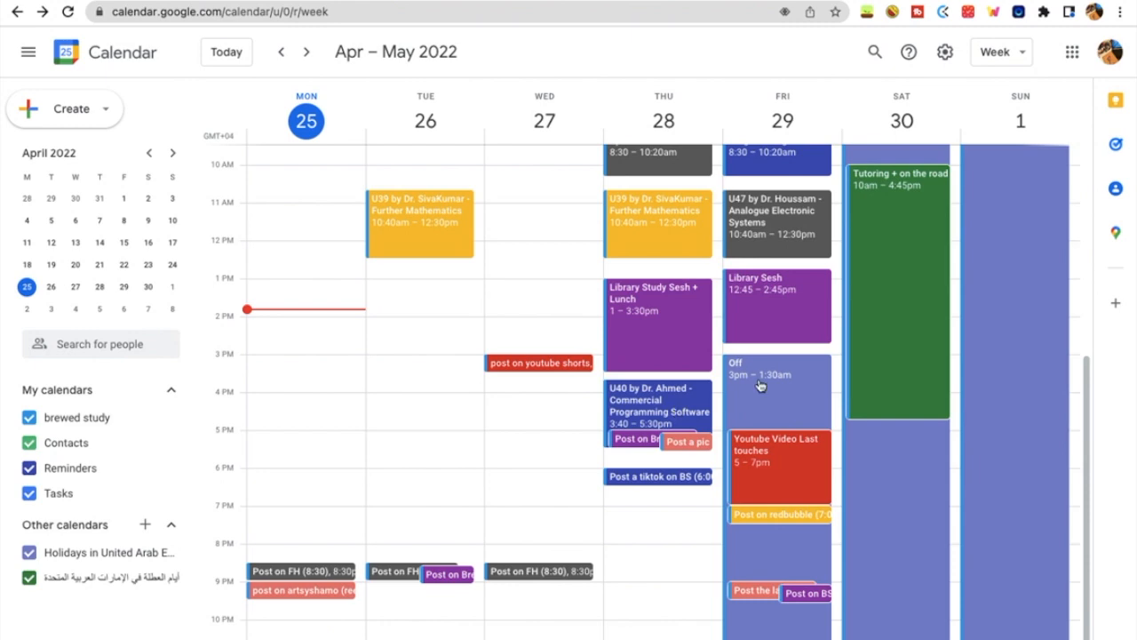
Make the Friday Library Sesh event recurring and save it.
{"action": "left_click", "coordinate": [793, 325]}
{"action": "left_click", "coordinate": [565, 290]}
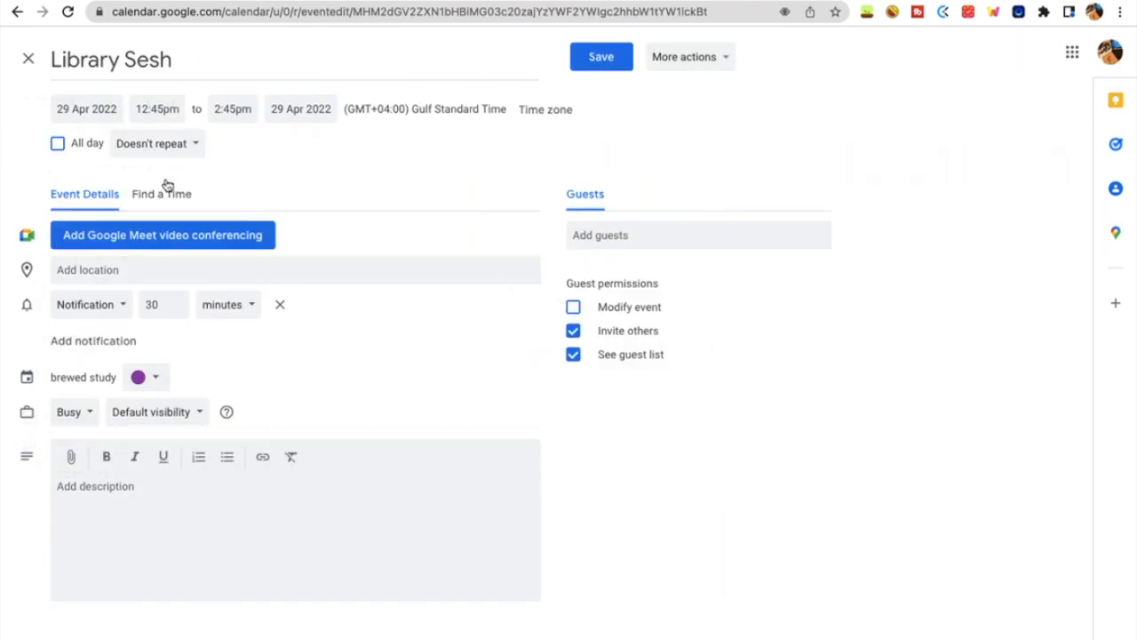
{"action": "left_click", "coordinate": [165, 143]}
{"action": "left_click", "coordinate": [240, 215]}
{"action": "left_click", "coordinate": [591, 56]}
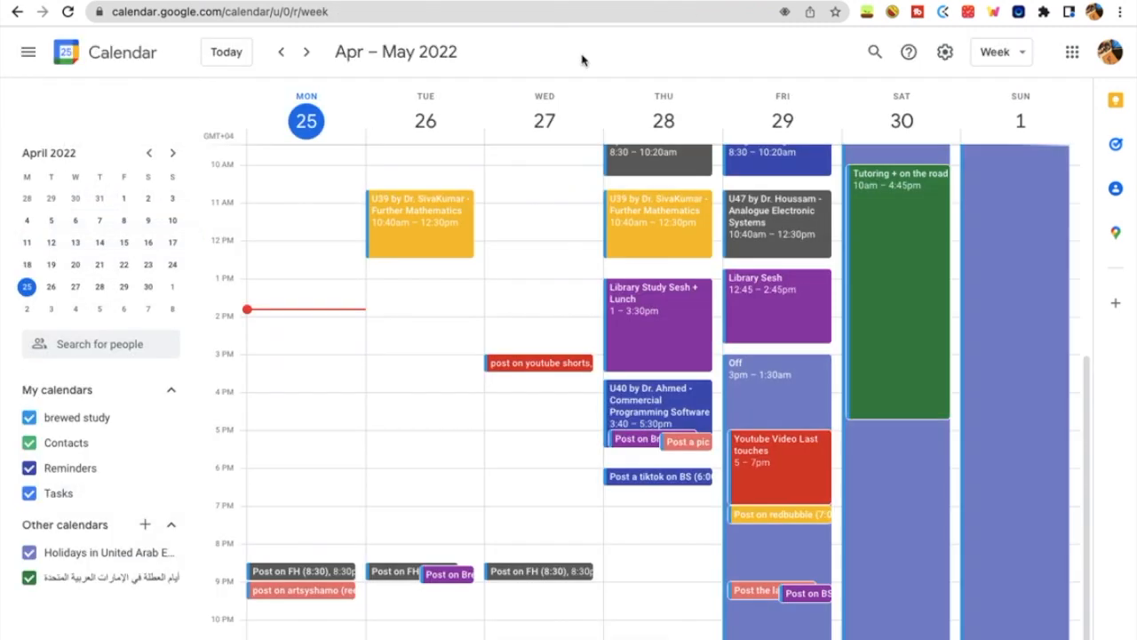
Check the repeat settings of Thursday's Library Study Sesh + Lunch event and Friday's U47 event.
{"action": "left_click", "coordinate": [679, 327]}
{"action": "left_click", "coordinate": [442, 241]}
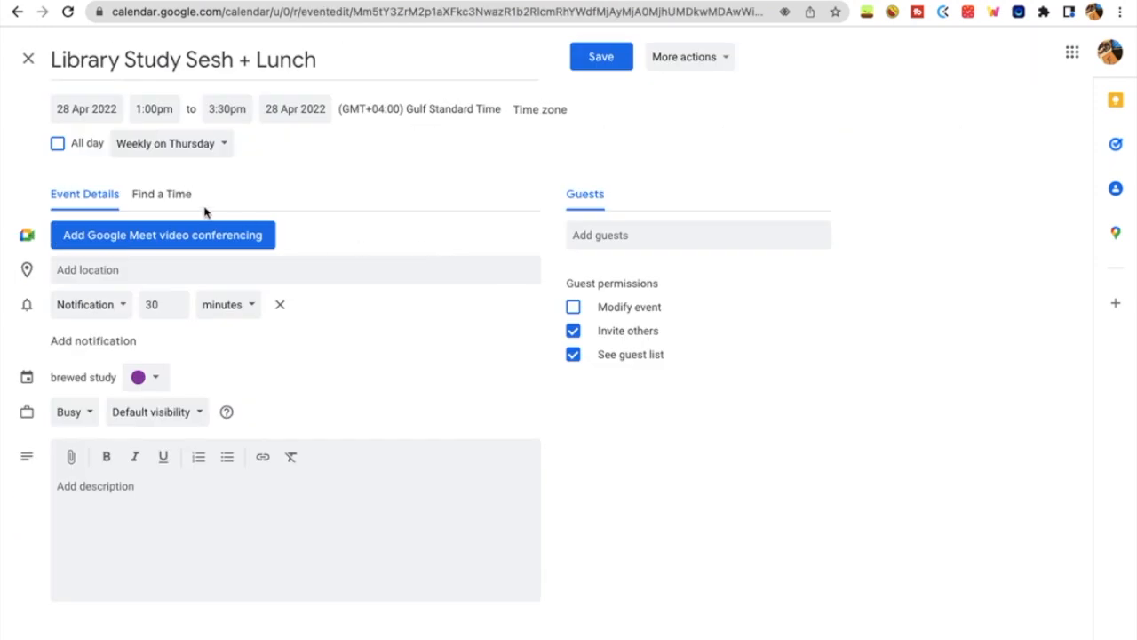
{"action": "left_click", "coordinate": [589, 62]}
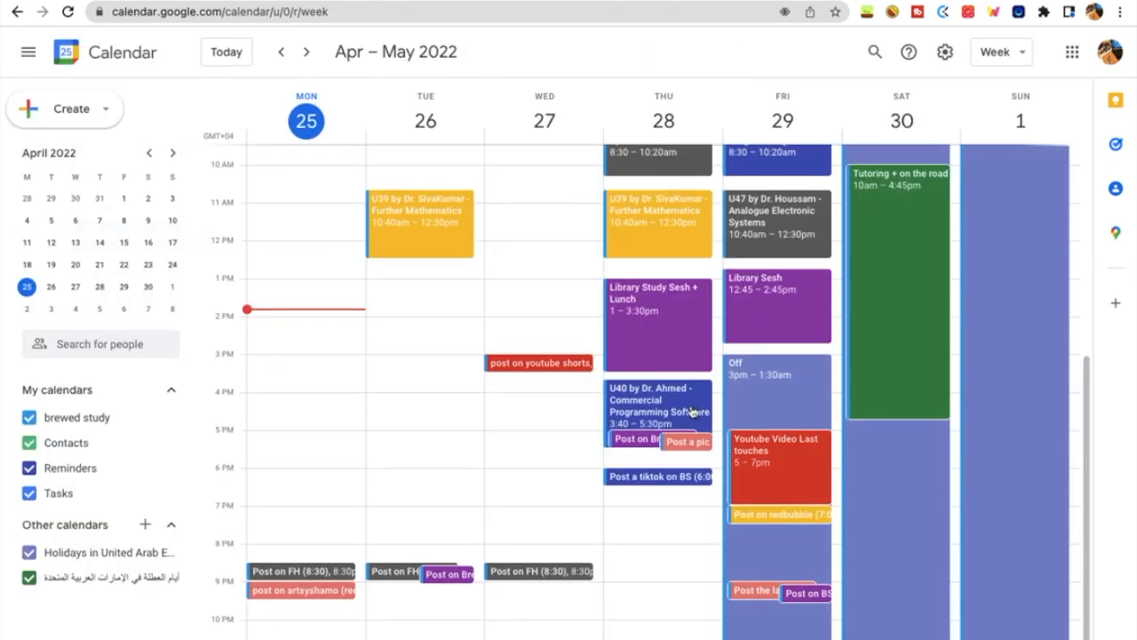
{"action": "scroll", "coordinate": [811, 222], "scroll_direction": "up", "scroll_amount": 2}
{"action": "left_click", "coordinate": [781, 288]}
{"action": "left_click", "coordinate": [569, 274]}
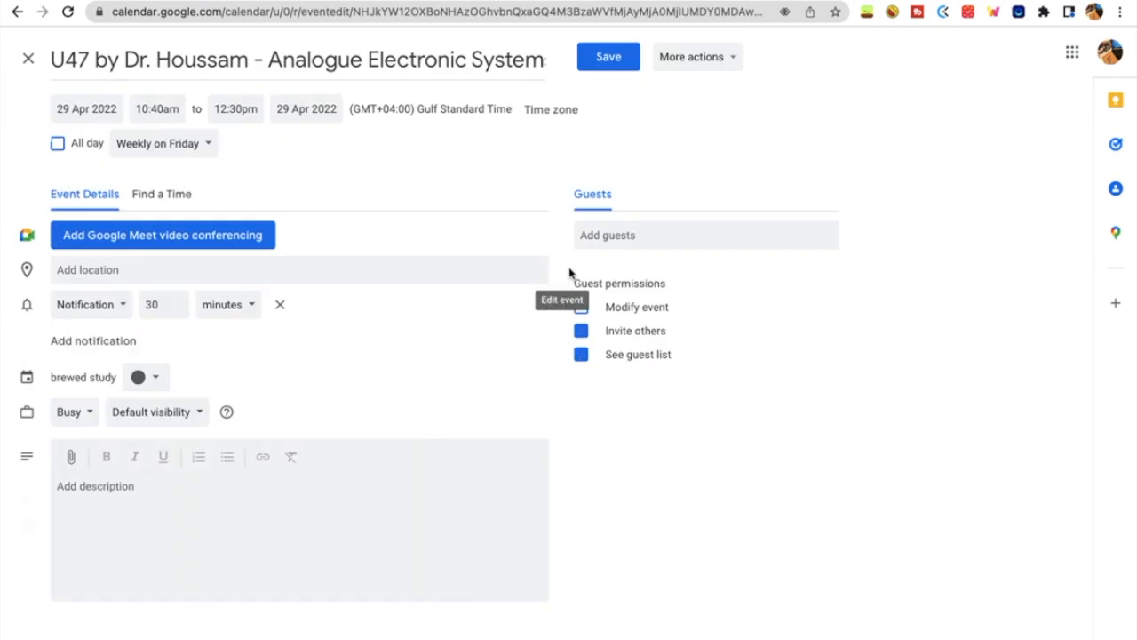
{"action": "left_click", "coordinate": [601, 55]}
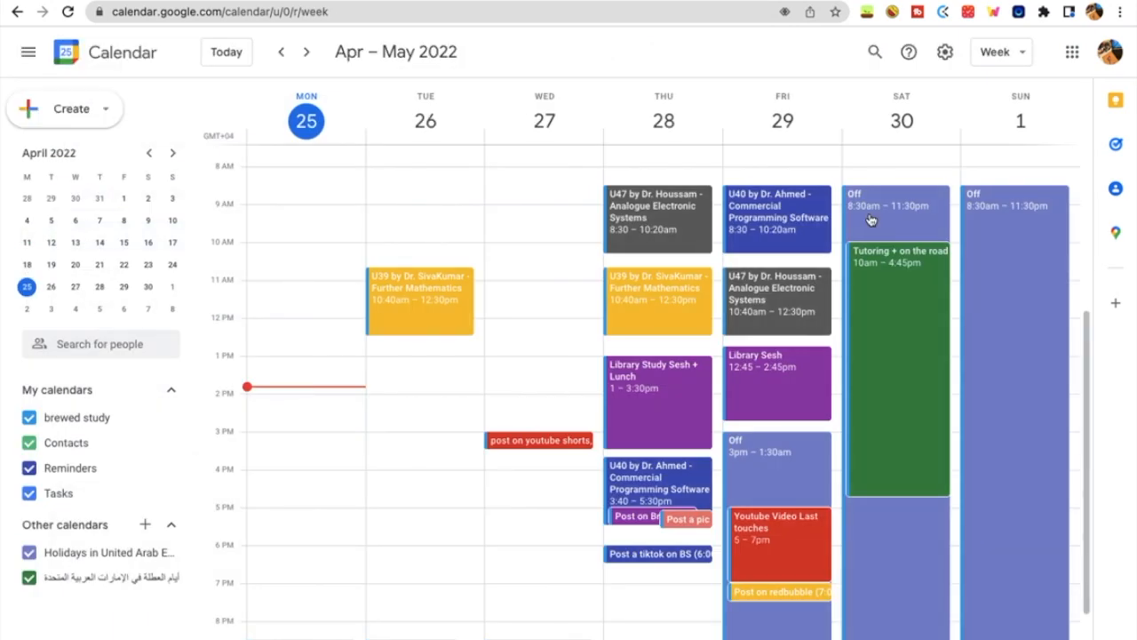
Review the finished week and the details of Thursday's U47, U39, Library Study Sesh + Lunch and U40 events.
{"action": "scroll", "coordinate": [634, 396], "scroll_direction": "down", "scroll_amount": 3}
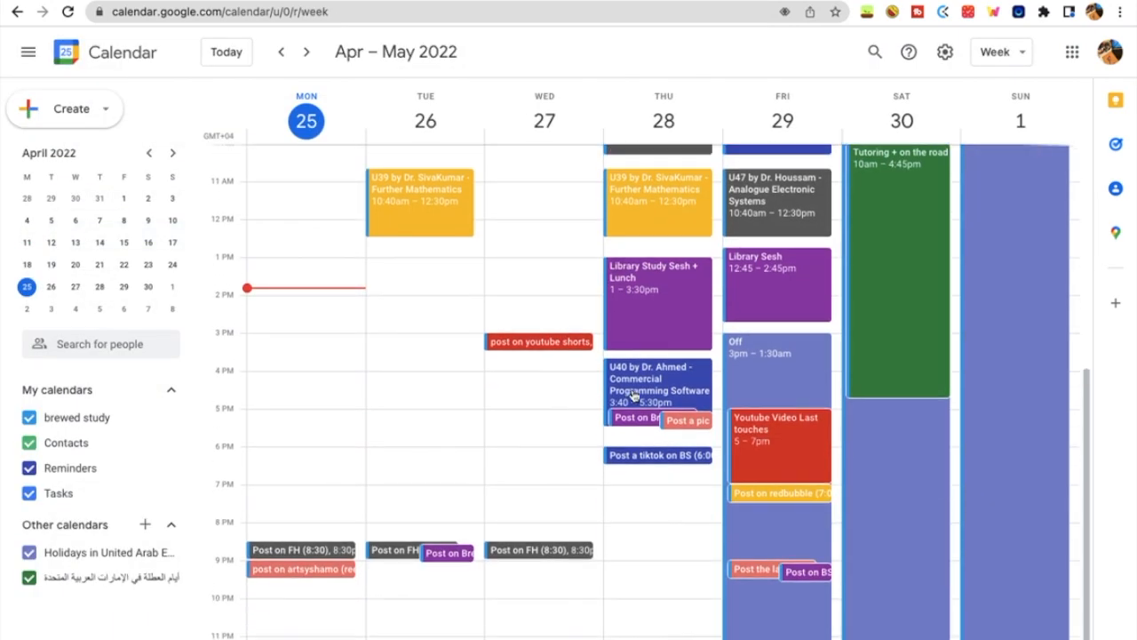
{"action": "scroll", "coordinate": [657, 341], "scroll_direction": "up", "scroll_amount": 5}
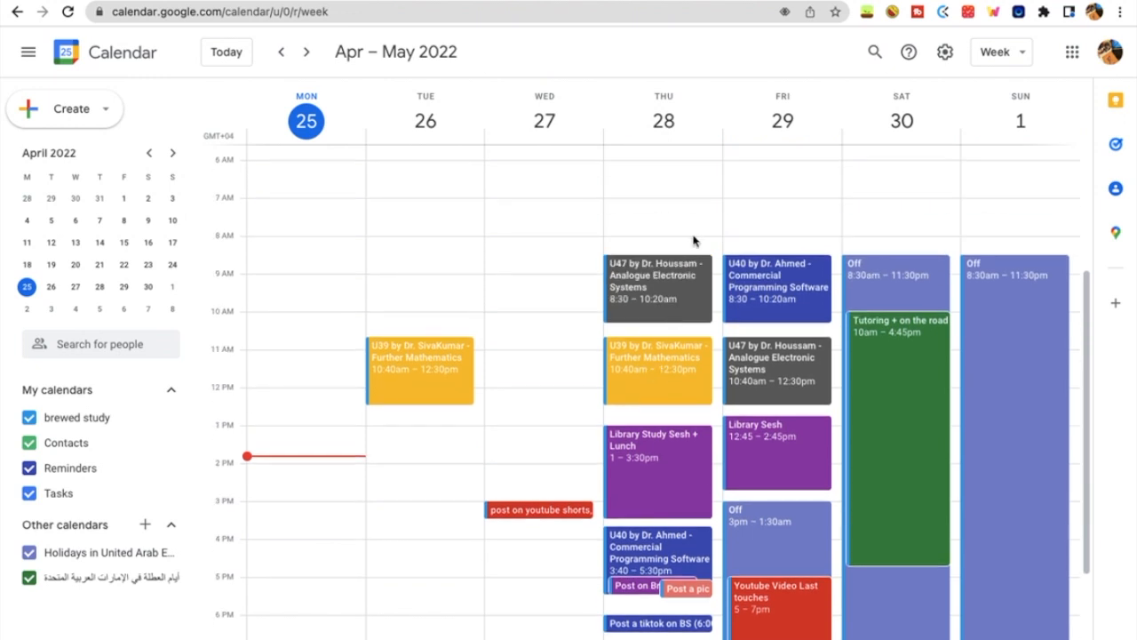
{"action": "left_click", "coordinate": [684, 266]}
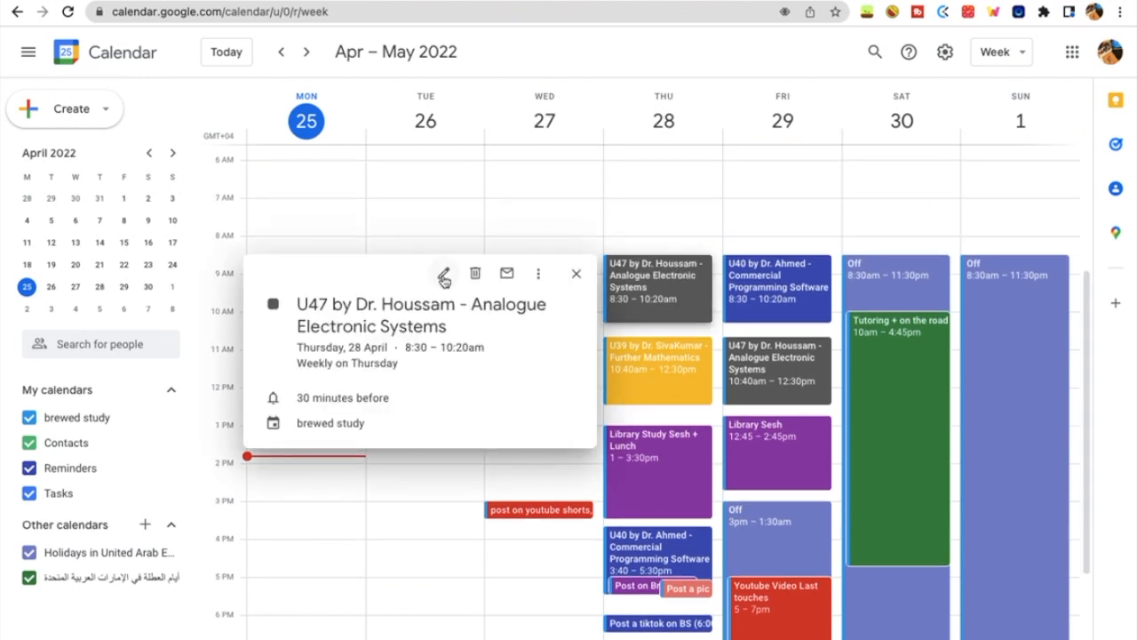
{"action": "left_click", "coordinate": [635, 359]}
{"action": "left_click", "coordinate": [673, 484]}
{"action": "left_click", "coordinate": [686, 553]}
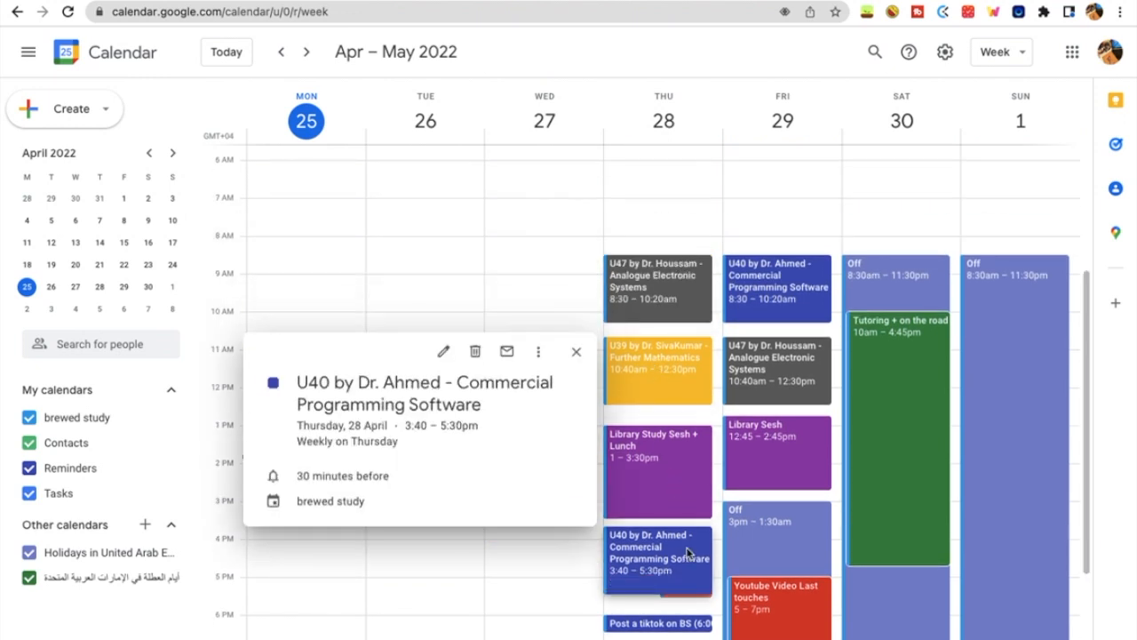
Review the details of Friday's Library Sesh, classes and Youtube Video Last touches, and of the weekend Off and Tutoring + on the road events.
{"action": "left_click", "coordinate": [799, 455]}
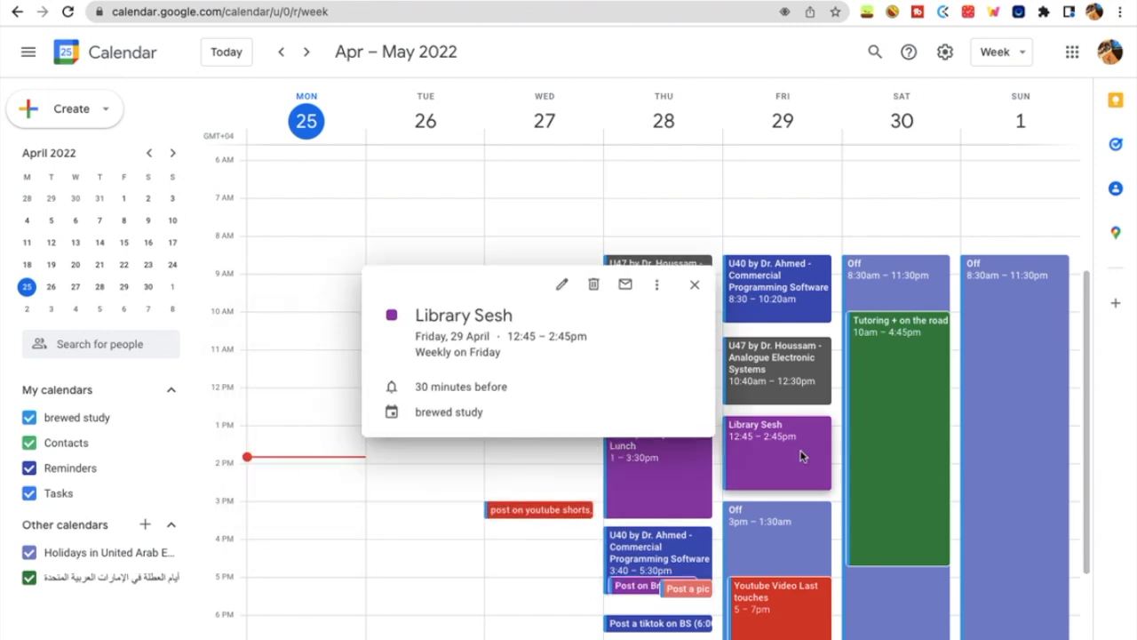
{"action": "left_click", "coordinate": [780, 386]}
{"action": "left_click", "coordinate": [779, 290]}
{"action": "left_click", "coordinate": [866, 295]}
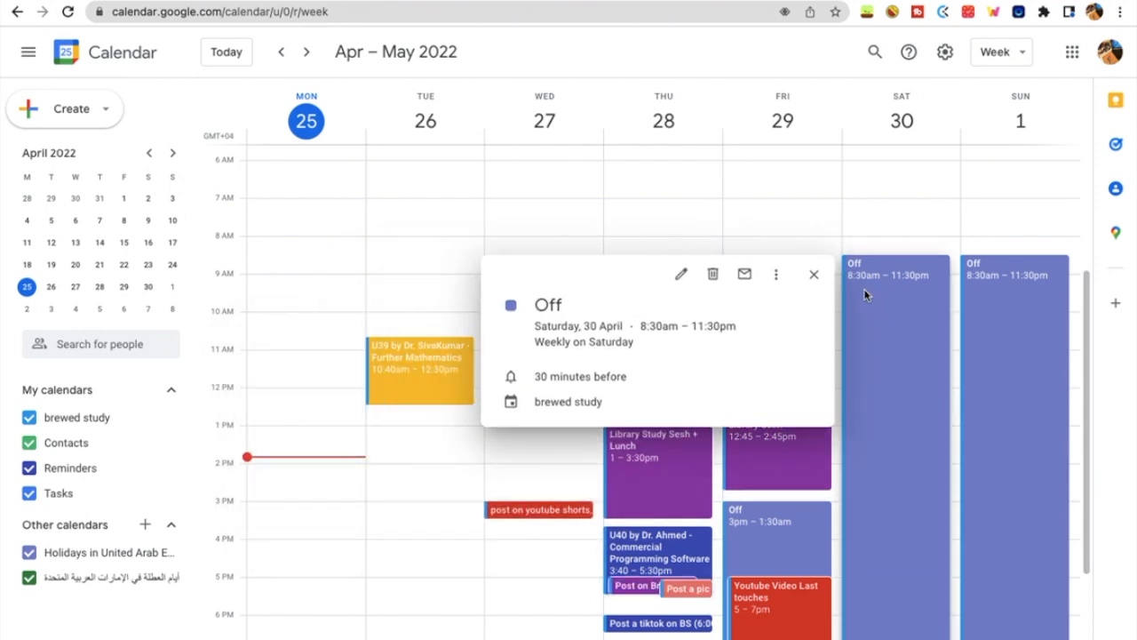
{"action": "left_click", "coordinate": [1001, 417]}
{"action": "left_click", "coordinate": [896, 467]}
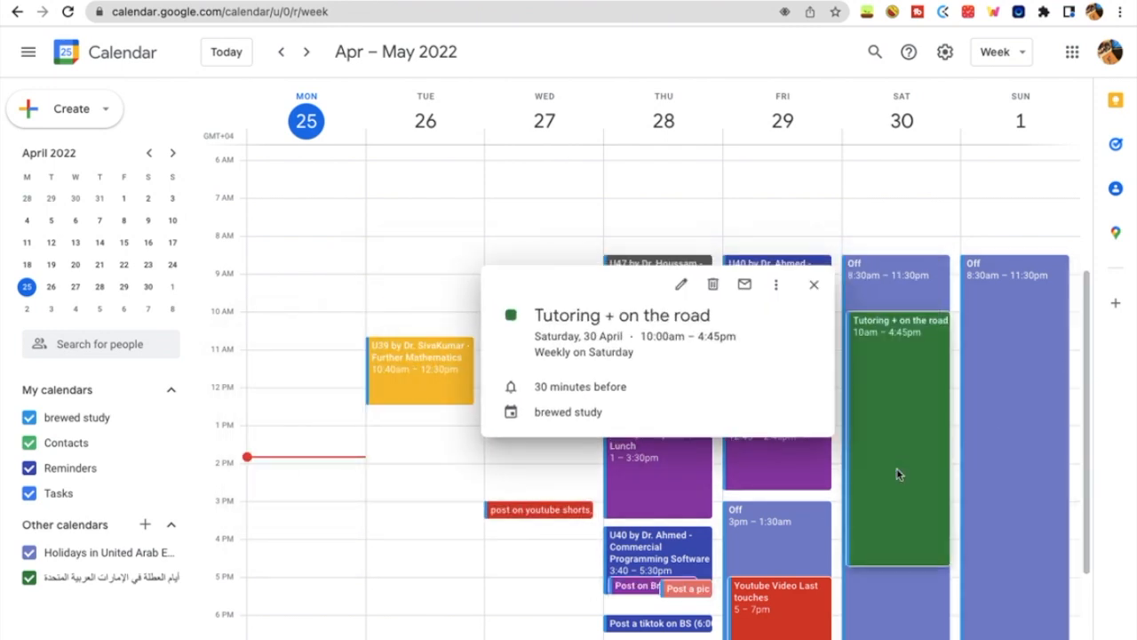
{"action": "left_click", "coordinate": [795, 604]}
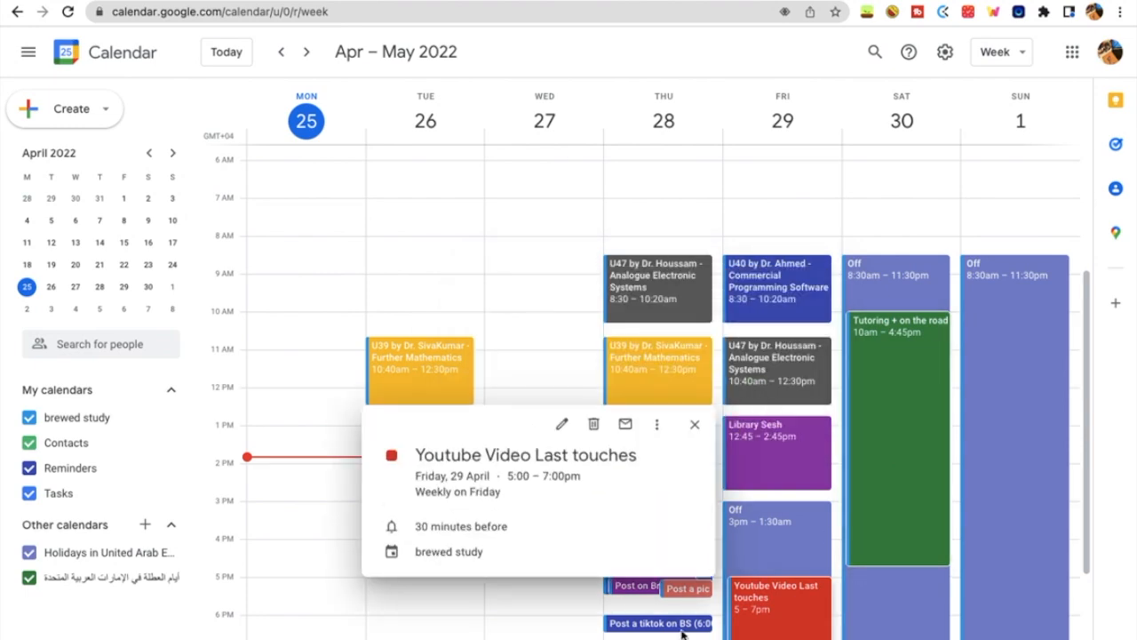
{"action": "left_click", "coordinate": [693, 423]}
Create a light red Study Sesh event on Monday, 25 April from 2pm to 7pm and save it.
{"action": "scroll", "coordinate": [694, 419], "scroll_direction": "down", "scroll_amount": 2}
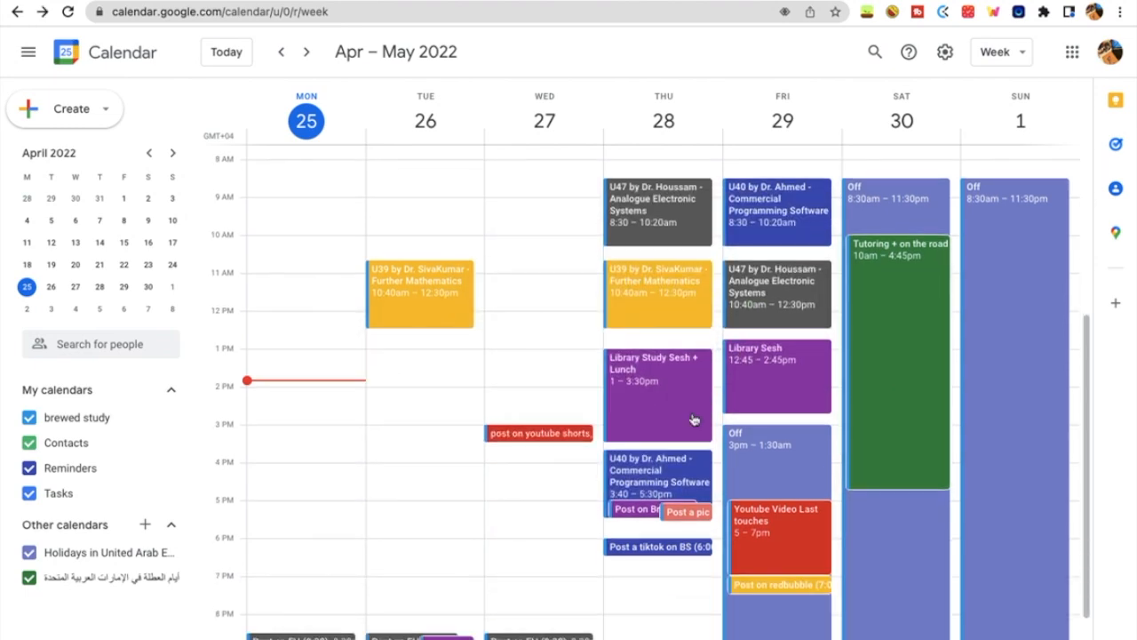
{"action": "scroll", "coordinate": [693, 419], "scroll_direction": "down", "scroll_amount": 2}
{"action": "scroll", "coordinate": [694, 408], "scroll_direction": "up", "scroll_amount": 5}
{"action": "scroll", "coordinate": [694, 407], "scroll_direction": "down", "scroll_amount": 5}
{"action": "scroll", "coordinate": [694, 410], "scroll_direction": "up", "scroll_amount": 1}
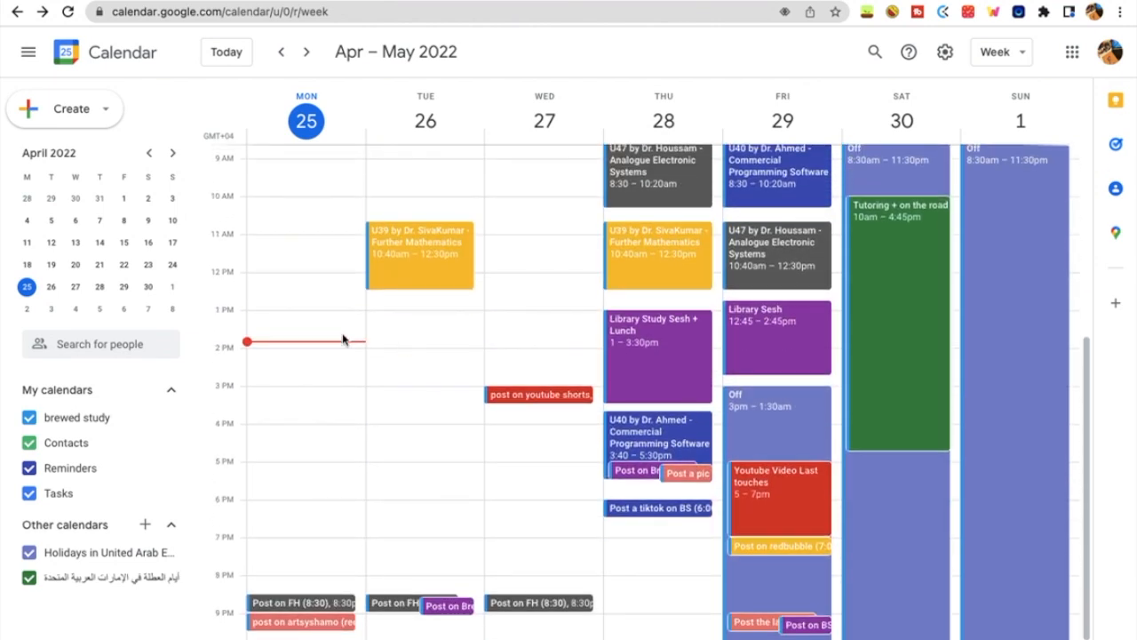
{"action": "left_click_drag", "start_coordinate": [340, 357], "coordinate": [353, 536]}
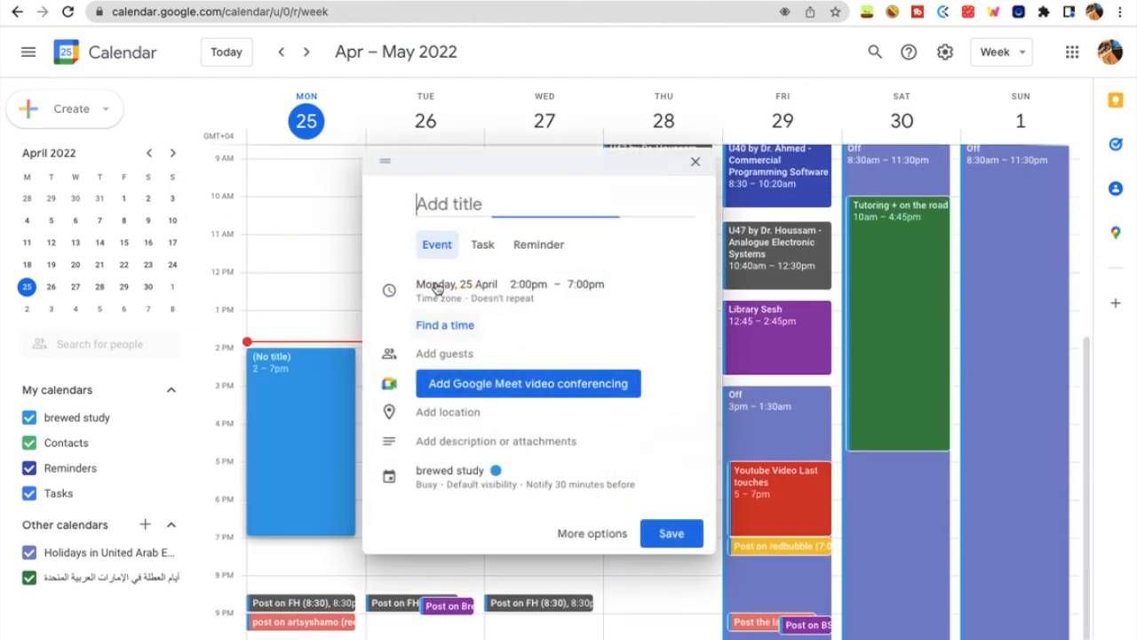
{"action": "type", "text": "Study Sesh"}
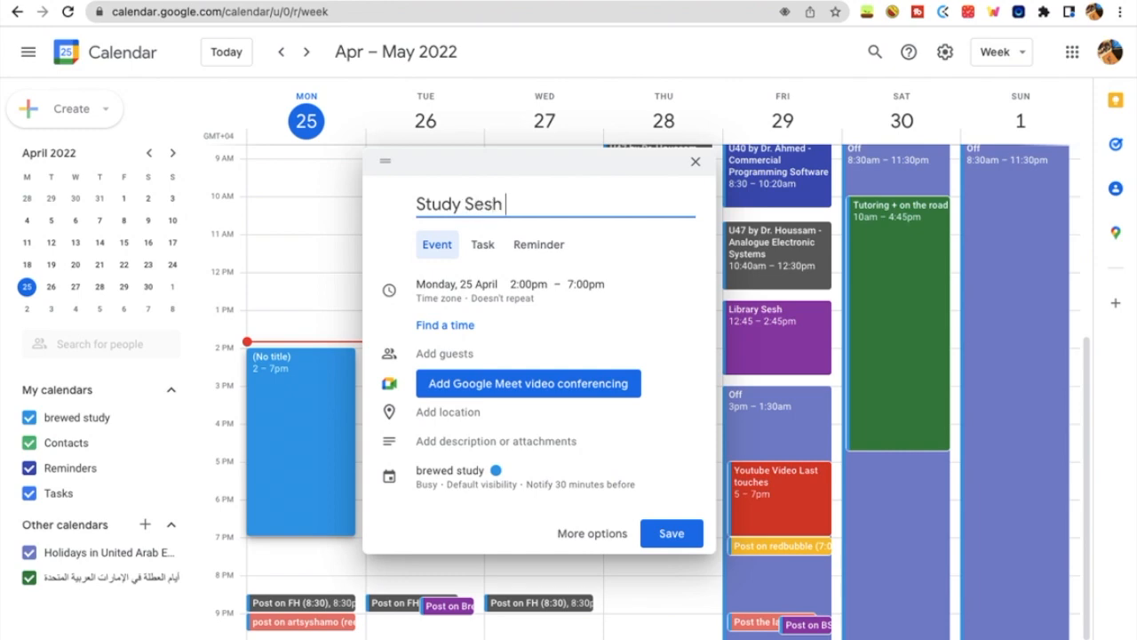
{"action": "left_click", "coordinate": [496, 471]}
{"action": "left_click", "coordinate": [520, 436]}
{"action": "left_click", "coordinate": [530, 438]}
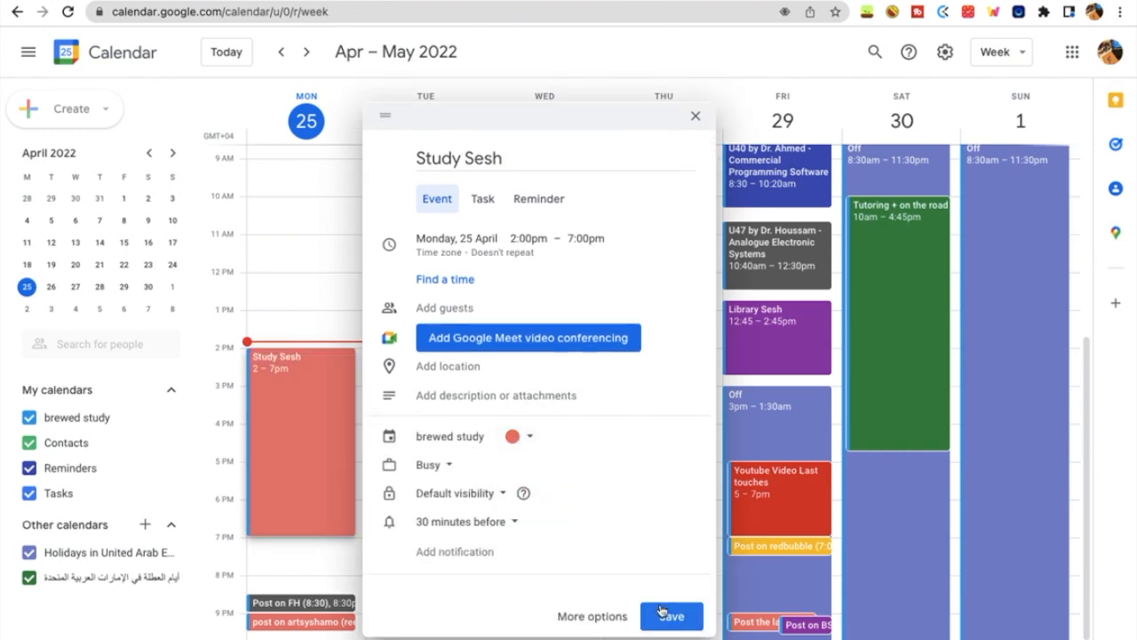
{"action": "left_click", "coordinate": [662, 614]}
Create and save a green event titled "Working on ig and Social Med" on Monday, 25 April from 9am to 2pm.
{"action": "scroll", "coordinate": [406, 507], "scroll_direction": "up", "scroll_amount": 3}
{"action": "scroll", "coordinate": [353, 284], "scroll_direction": "down", "scroll_amount": 2}
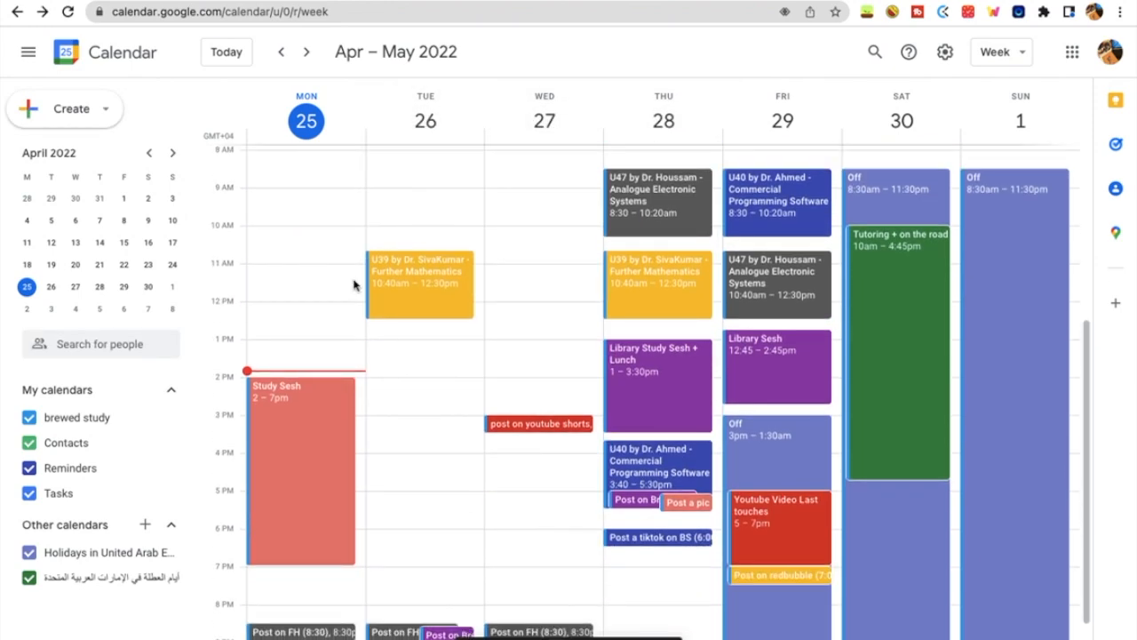
{"action": "left_click_drag", "start_coordinate": [320, 186], "coordinate": [320, 366]}
{"action": "left_click", "coordinate": [498, 472]}
{"action": "left_click", "coordinate": [528, 441]}
{"action": "left_click", "coordinate": [513, 436]}
{"action": "left_click", "coordinate": [521, 153]}
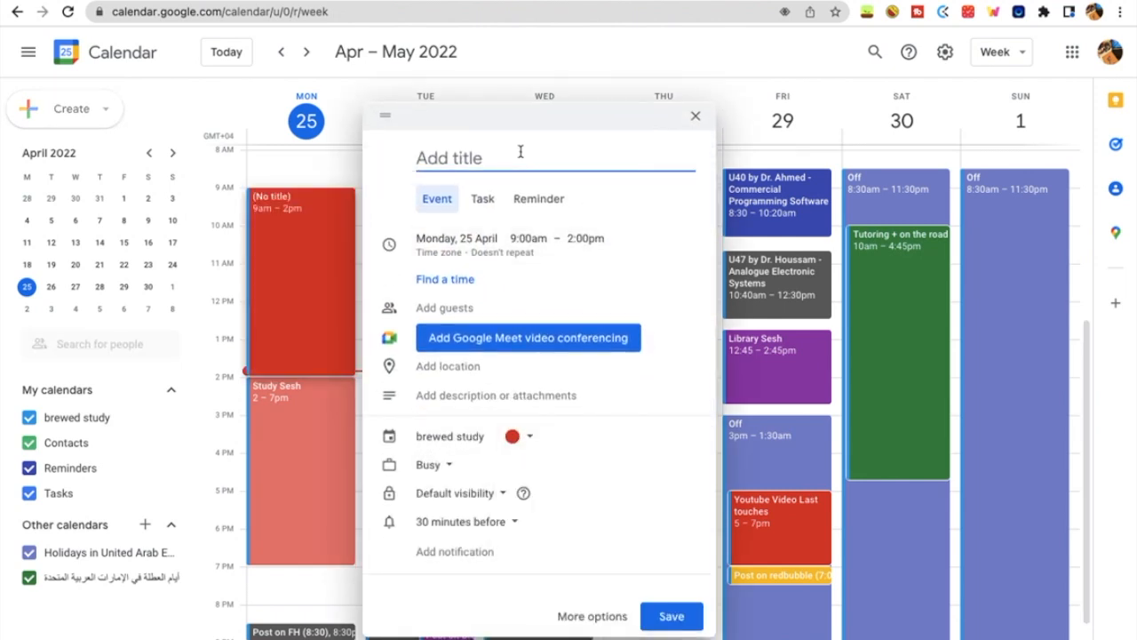
{"action": "left_click", "coordinate": [523, 439]}
{"action": "left_click", "coordinate": [512, 474]}
{"action": "left_click", "coordinate": [558, 153]}
{"action": "type", "text": "Working on ig and Social Med"}
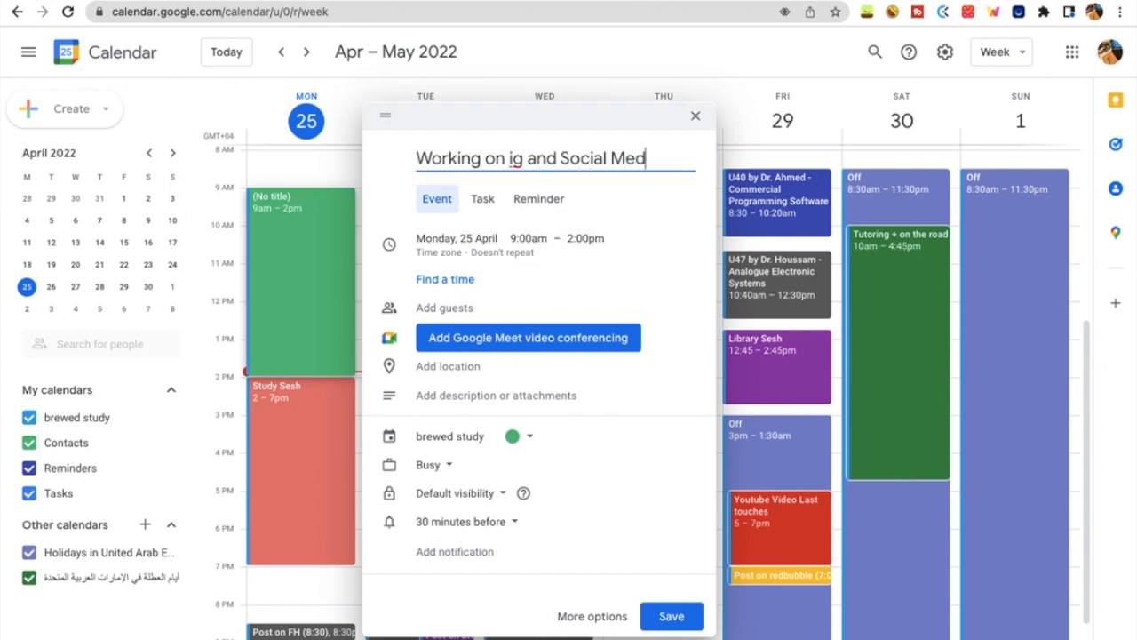
{"action": "left_click", "coordinate": [665, 615]}
{"action": "scroll", "coordinate": [561, 177], "scroll_direction": "up", "scroll_amount": 1}
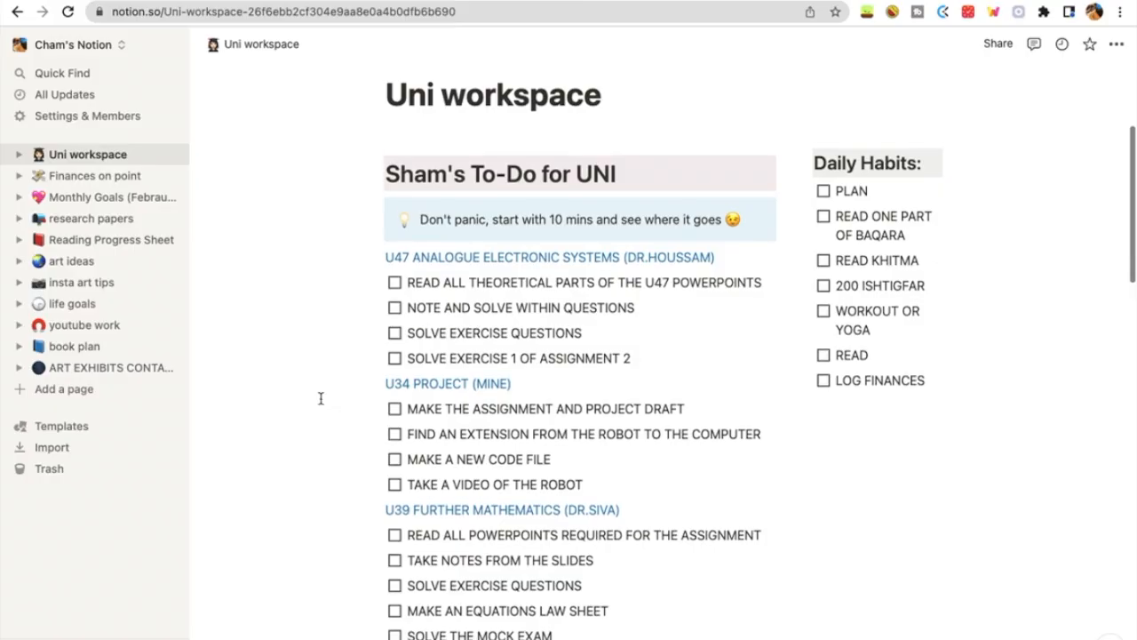
Examine the to-do lists per unit, the daily habits and the Uni Dates Calendar on the Uni workspace page in Notion.
{"action": "scroll", "coordinate": [321, 398], "scroll_direction": "down", "scroll_amount": 3}
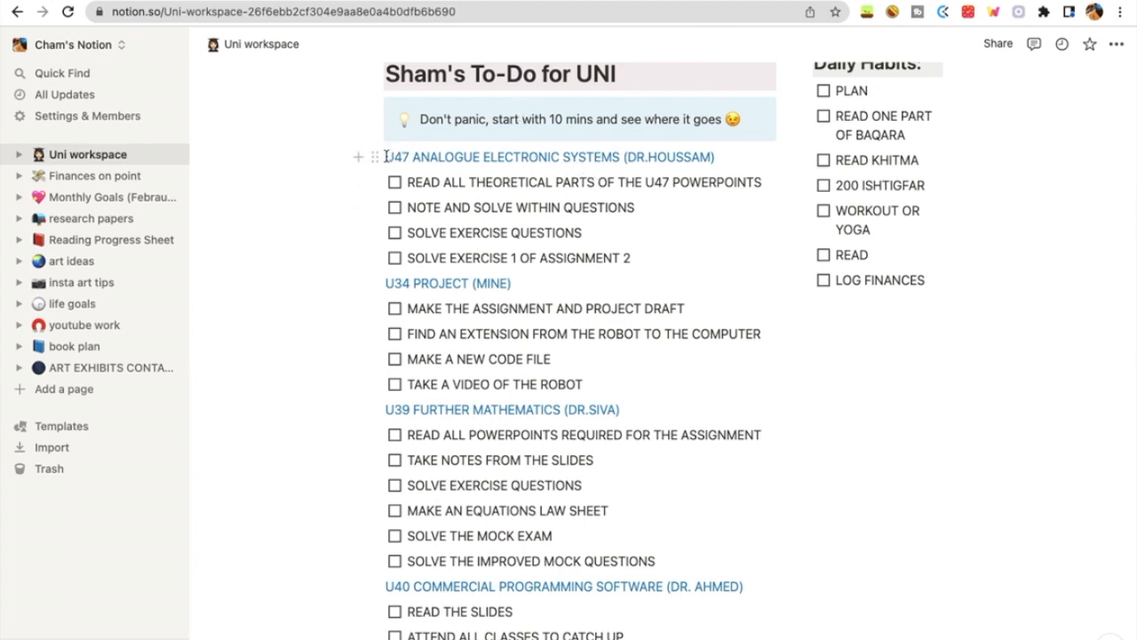
{"action": "left_click_drag", "start_coordinate": [869, 130], "coordinate": [776, 145]}
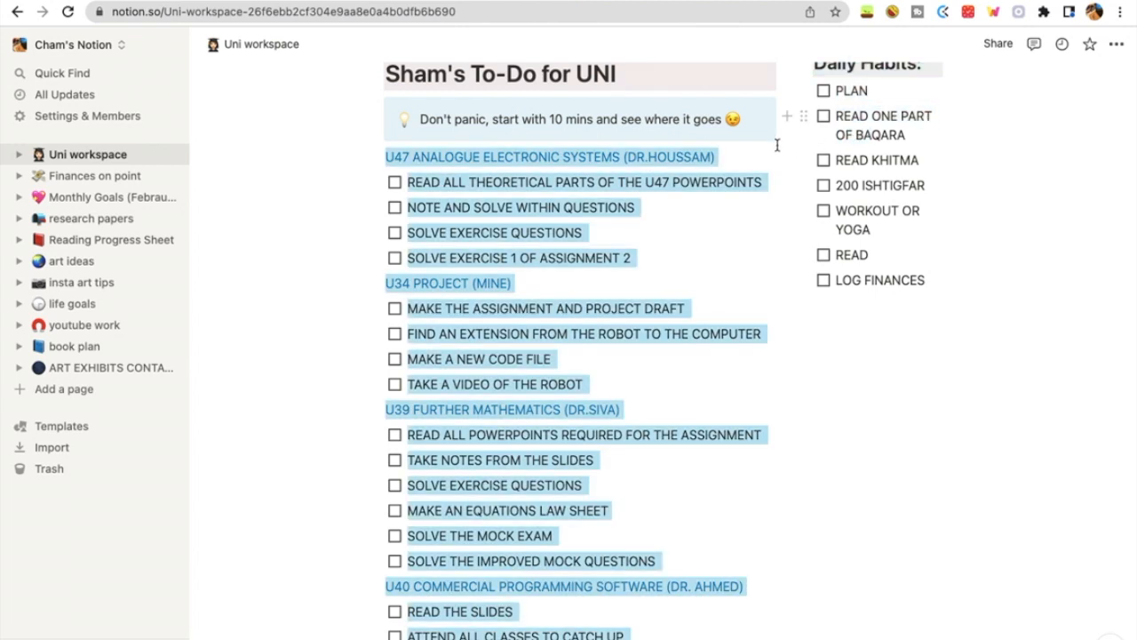
{"action": "triple_click", "coordinate": [702, 156]}
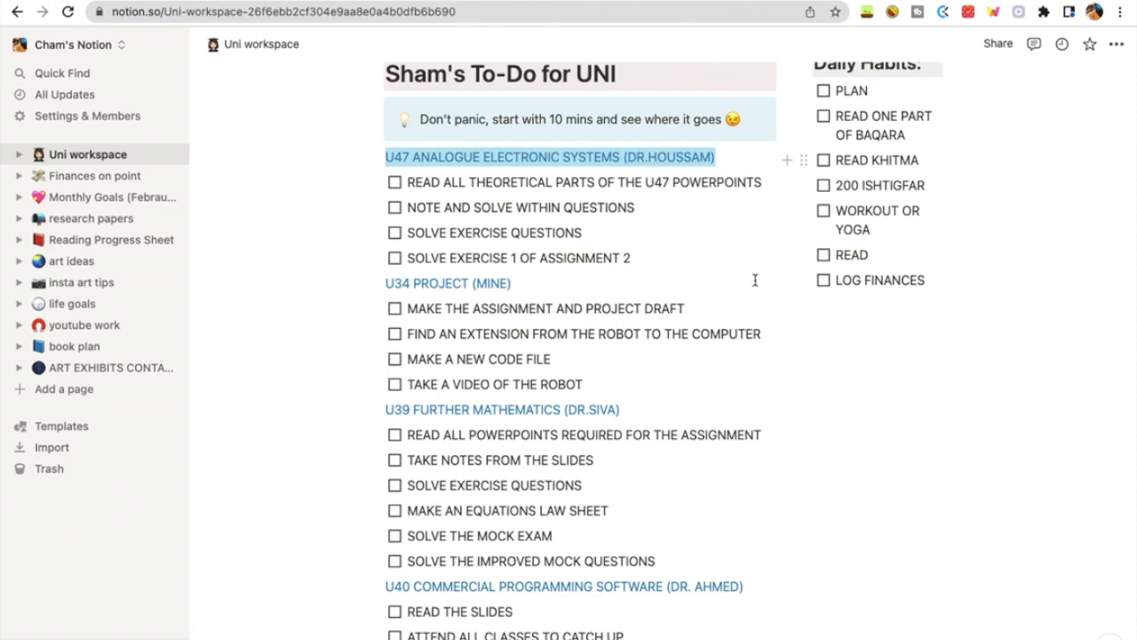
{"action": "left_click", "coordinate": [649, 233]}
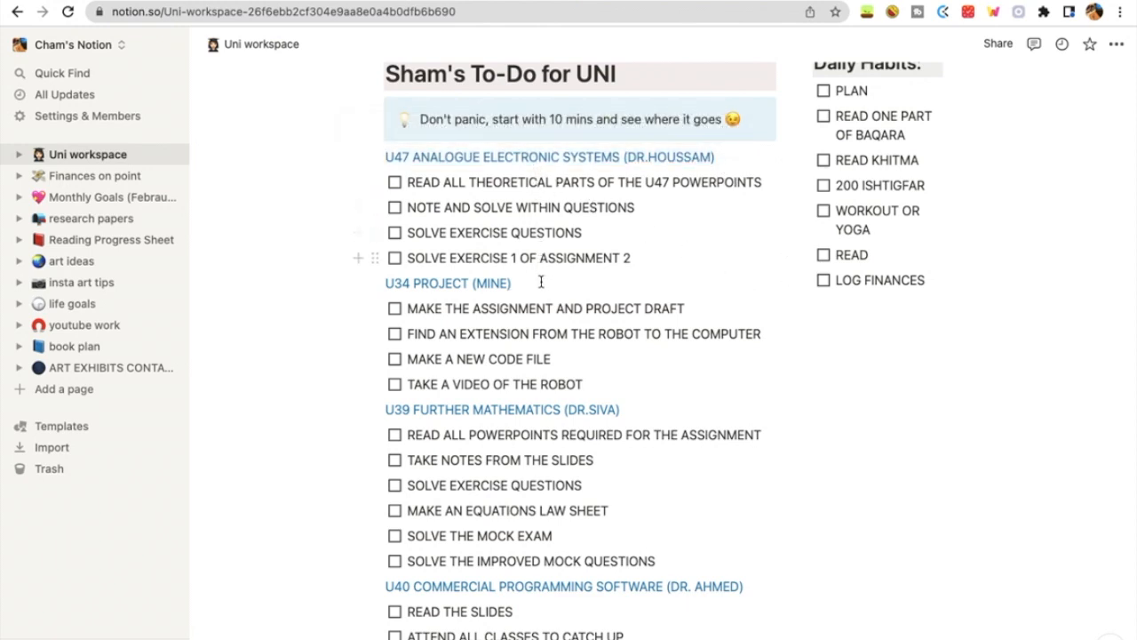
{"action": "scroll", "coordinate": [540, 396], "scroll_direction": "down", "scroll_amount": 5}
{"action": "scroll", "coordinate": [539, 396], "scroll_direction": "down", "scroll_amount": 9}
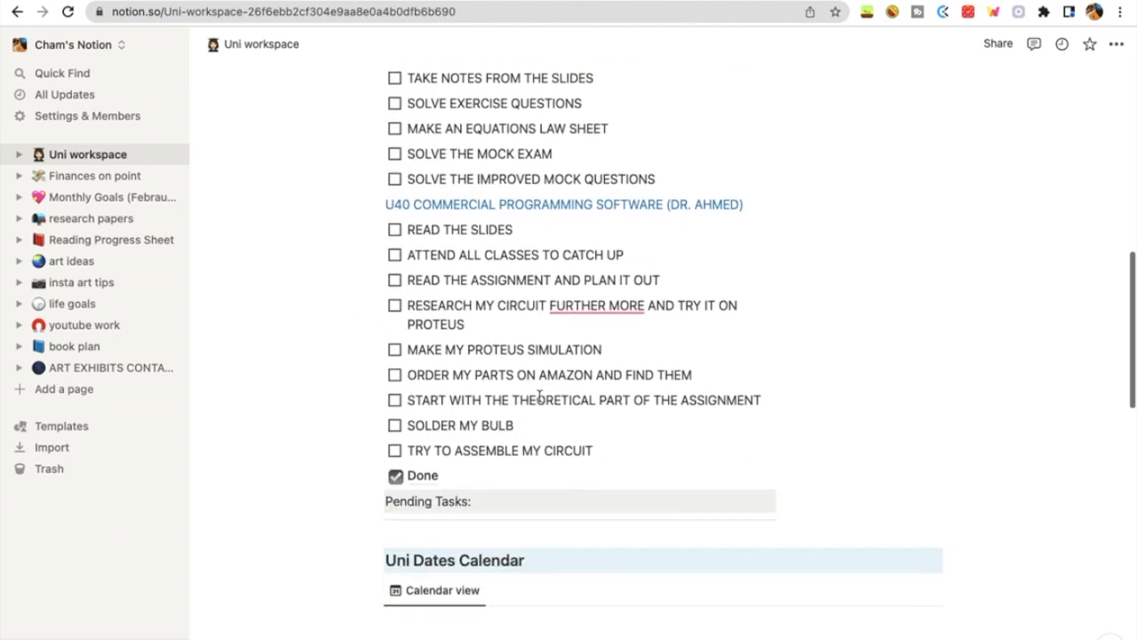
{"action": "scroll", "coordinate": [538, 401], "scroll_direction": "down", "scroll_amount": 1}
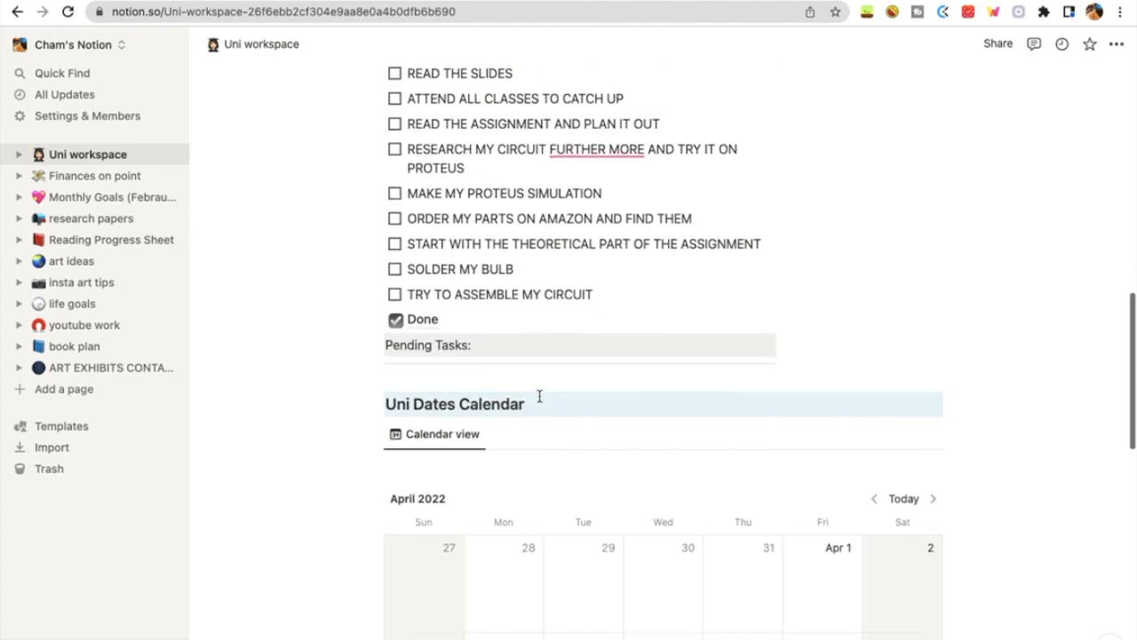
{"action": "scroll", "coordinate": [539, 396], "scroll_direction": "up", "scroll_amount": 20}
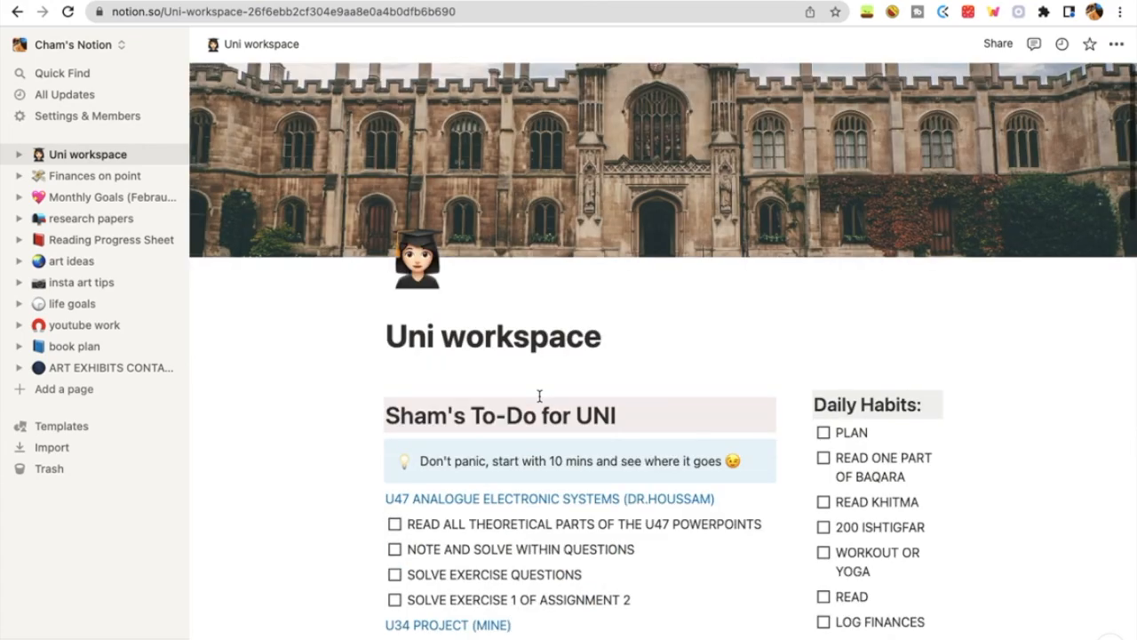
{"action": "scroll", "coordinate": [539, 396], "scroll_direction": "down", "scroll_amount": 8}
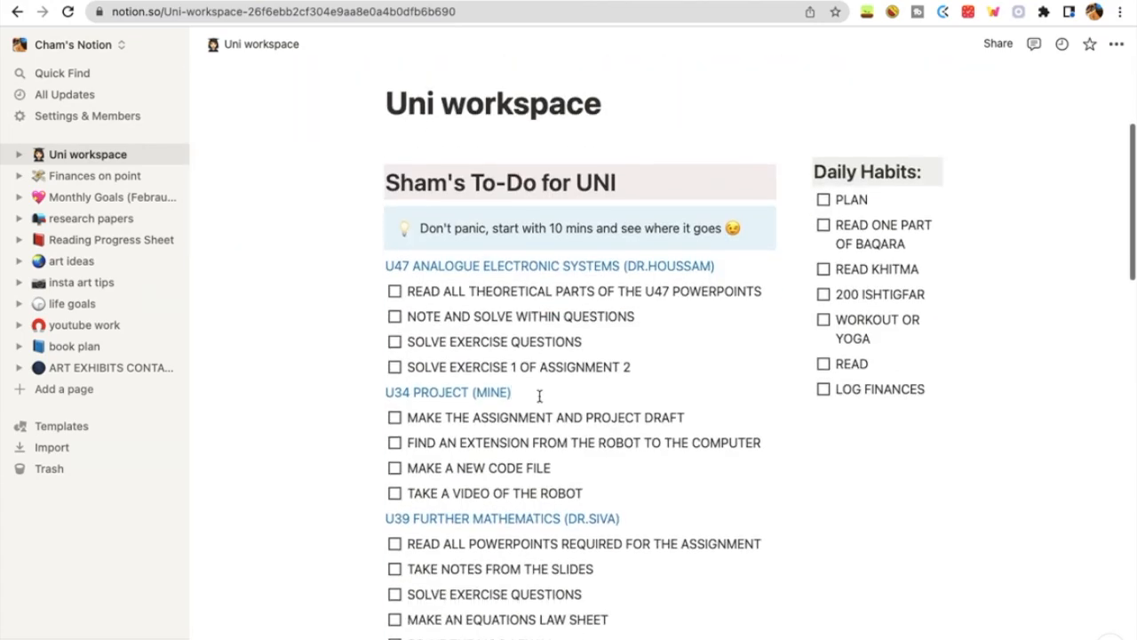
{"action": "left_click", "coordinate": [592, 388]}
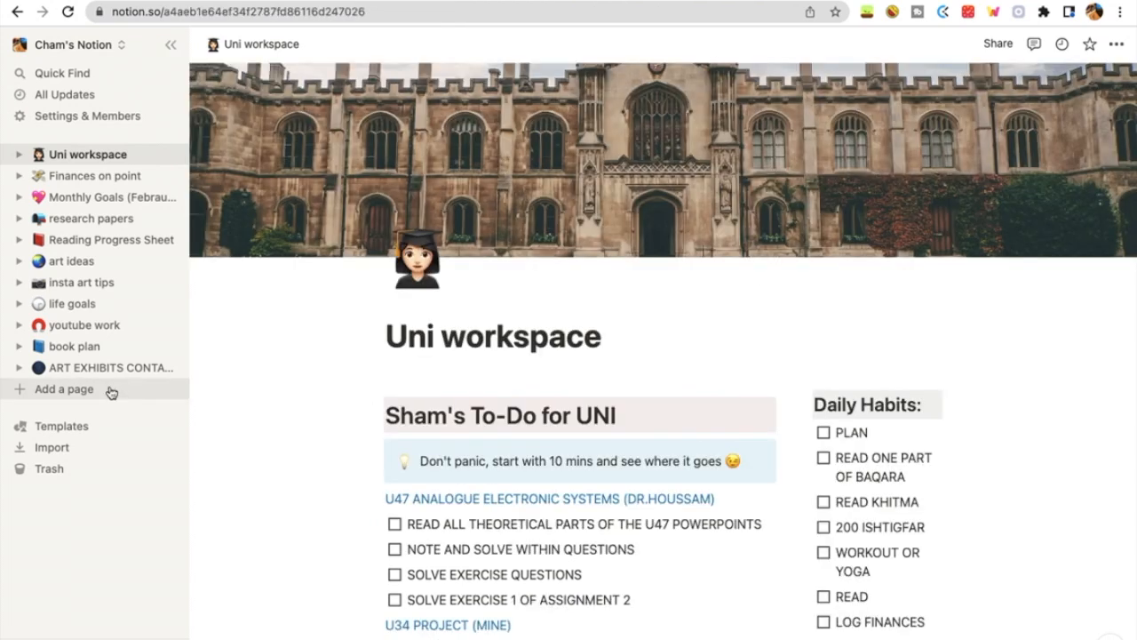
Add a new empty page titled "Uni Space" to the workspace.
{"action": "left_click", "coordinate": [107, 388]}
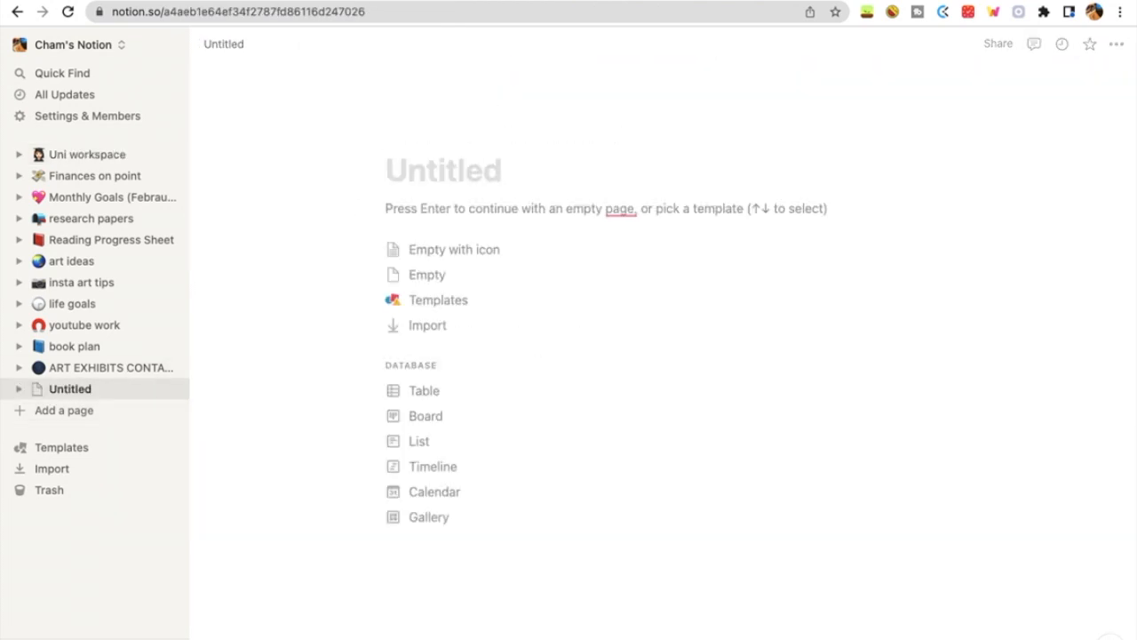
{"action": "type", "text": "Uni Space"}
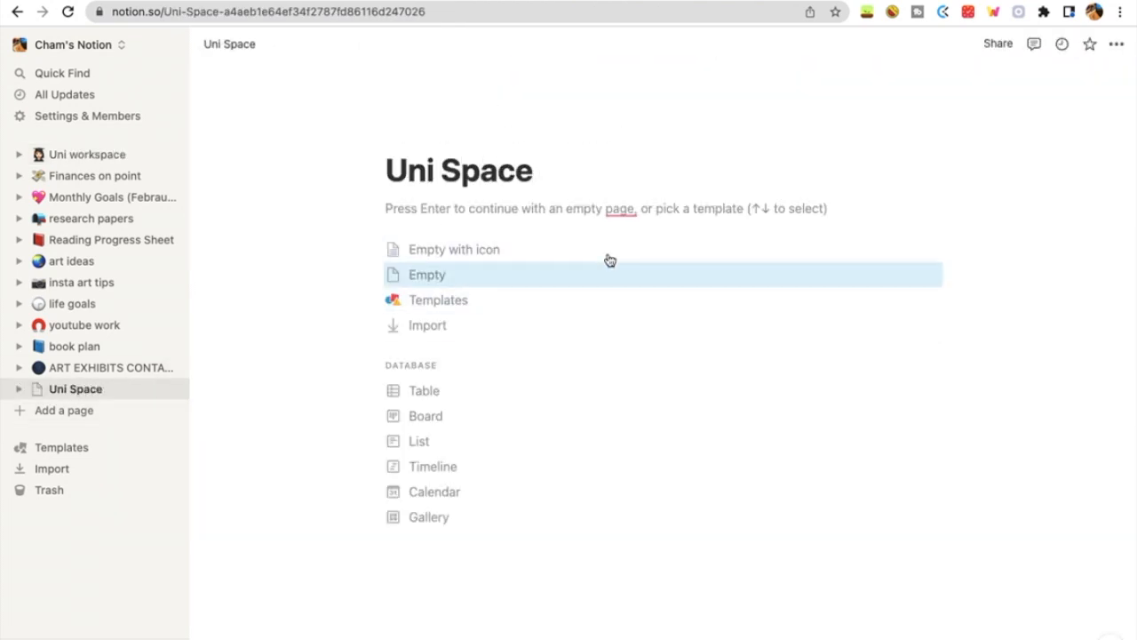
{"action": "left_click", "coordinate": [602, 274]}
{"action": "type", "text": "/"}
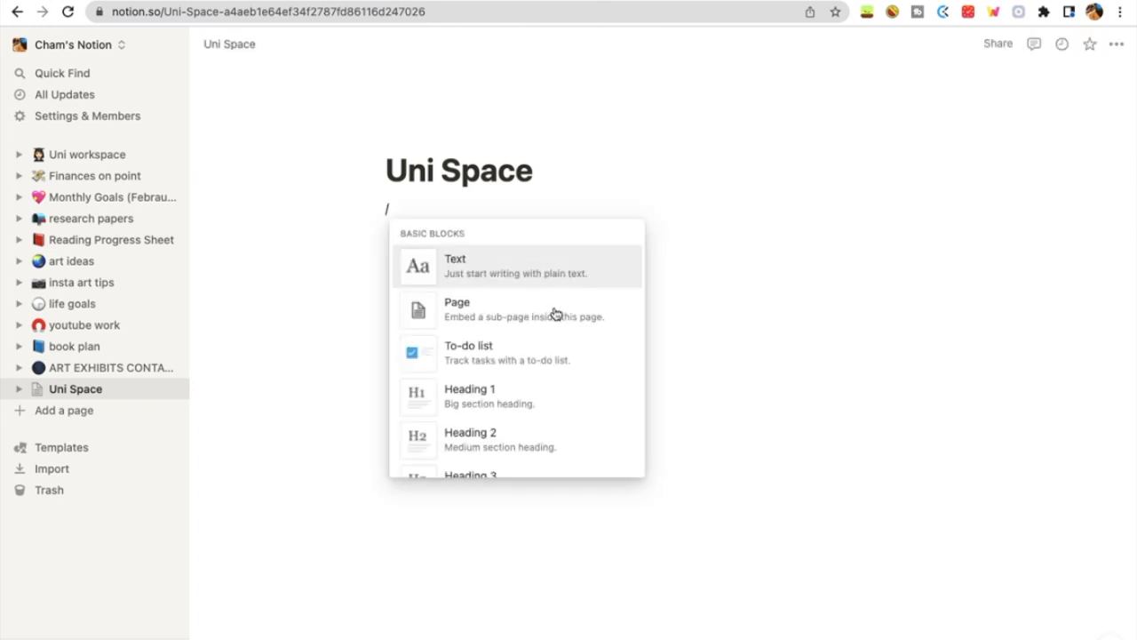
{"action": "key", "text": "BackSpace"}
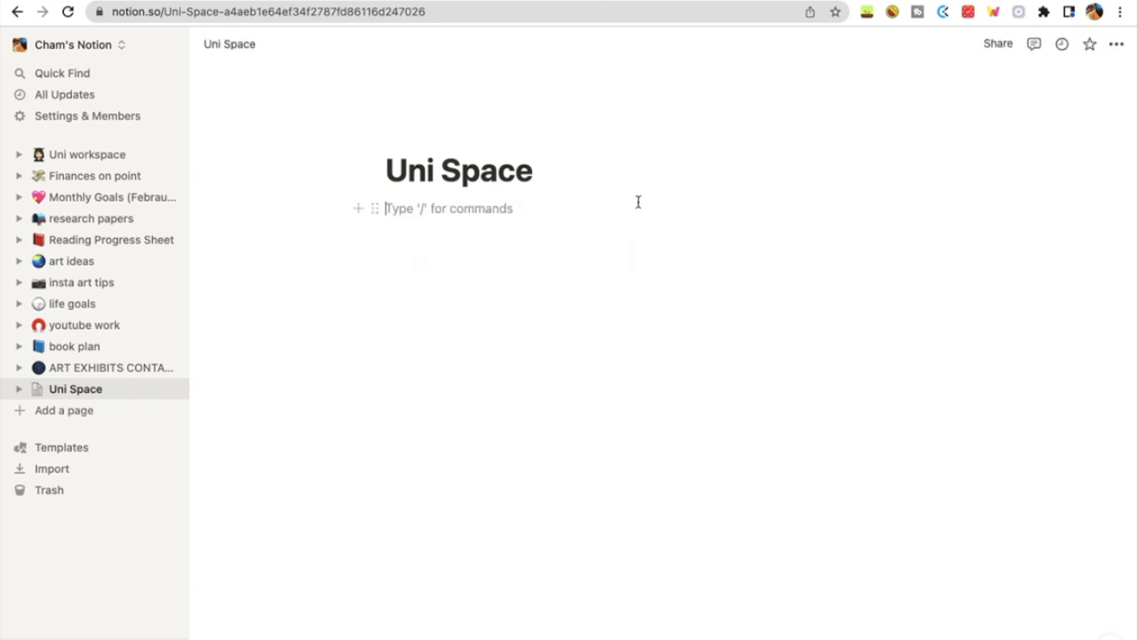
Write "U42 PCB Studies" as the first line of the Uni Space page and colour its text blue.
{"action": "type", "text": "U42 PCB Studies"}
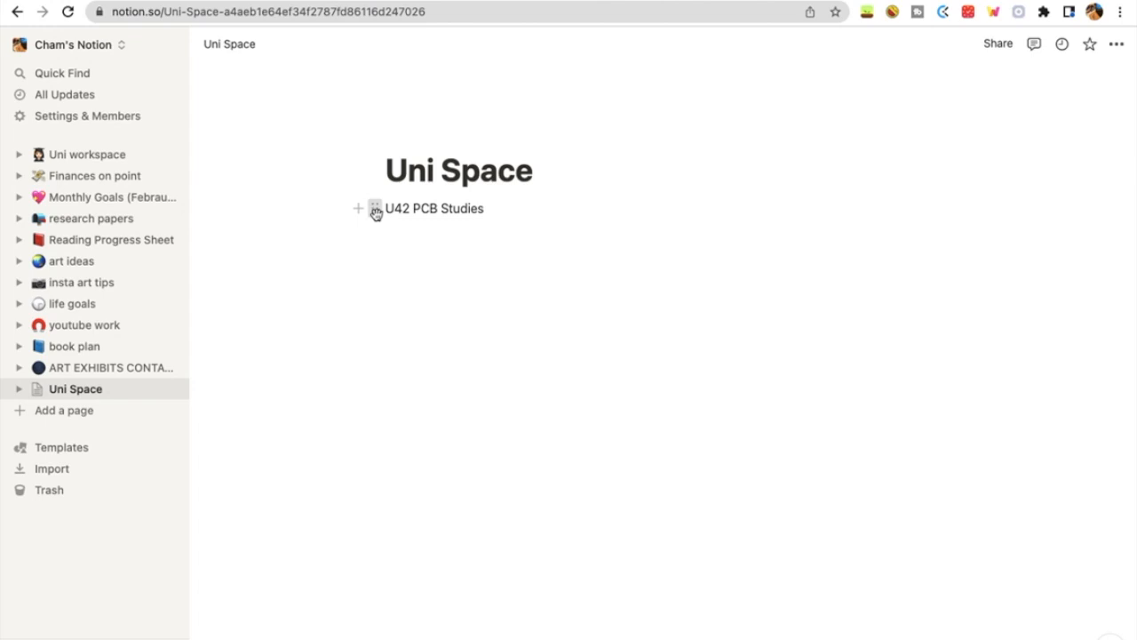
{"action": "left_click", "coordinate": [375, 208]}
{"action": "mouse_move", "coordinate": [343, 312]}
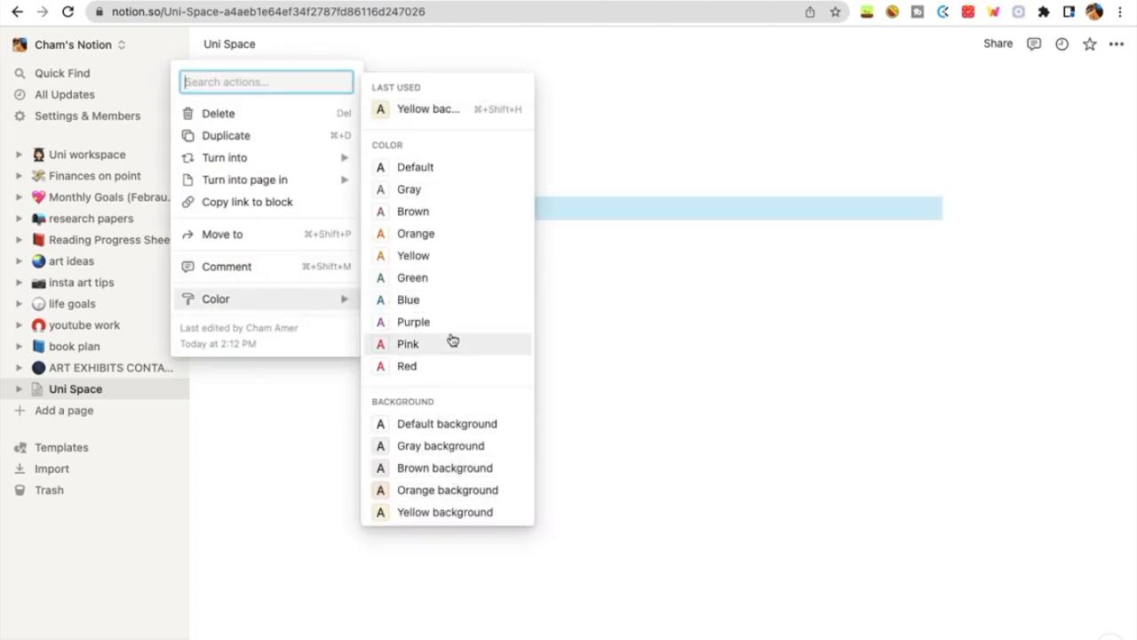
{"action": "left_click", "coordinate": [453, 311]}
{"action": "left_click", "coordinate": [376, 208]}
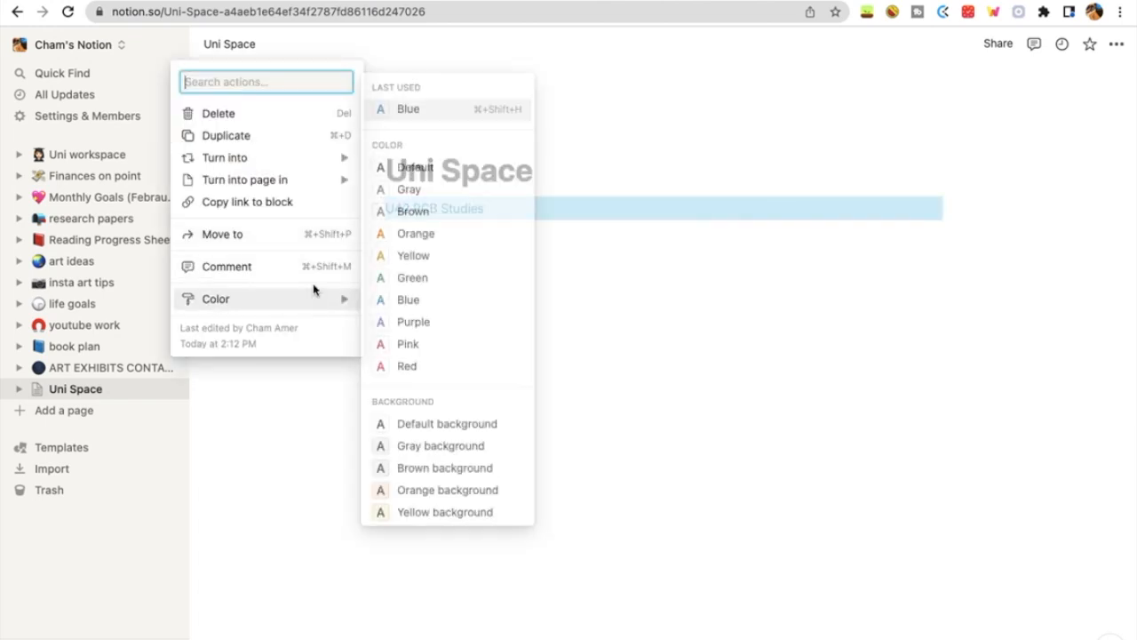
{"action": "mouse_move", "coordinate": [315, 166]}
{"action": "mouse_move", "coordinate": [345, 300]}
{"action": "scroll", "coordinate": [423, 323], "scroll_direction": "down", "scroll_amount": 2}
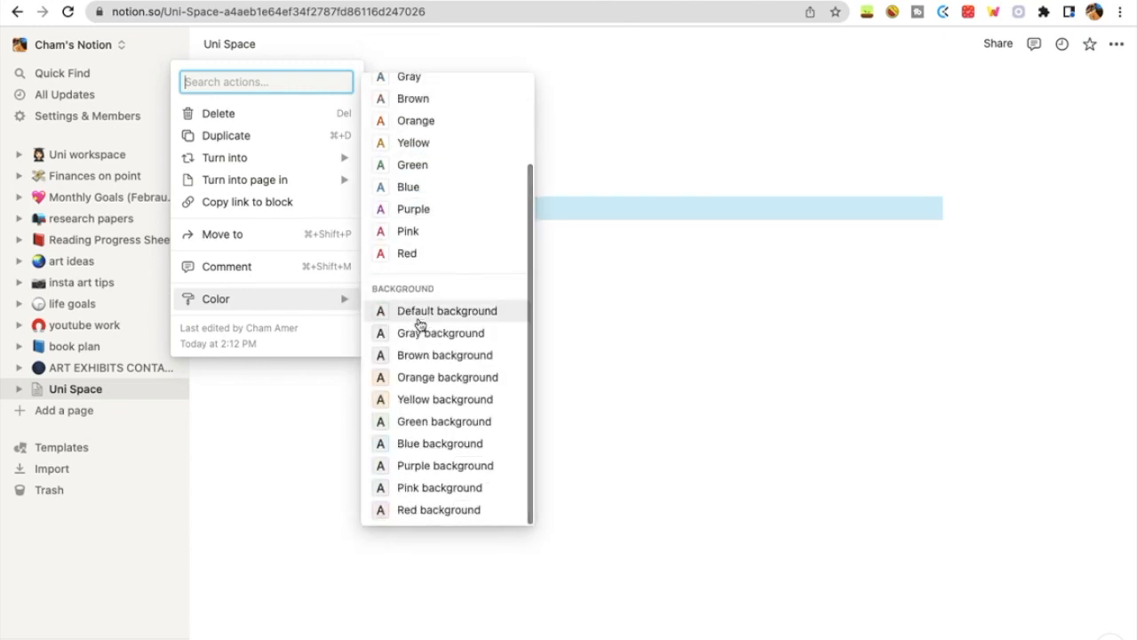
{"action": "key", "text": "Escape"}
Turn the U42 PCB Studies line into a Heading 1.
{"action": "left_click", "coordinate": [374, 207]}
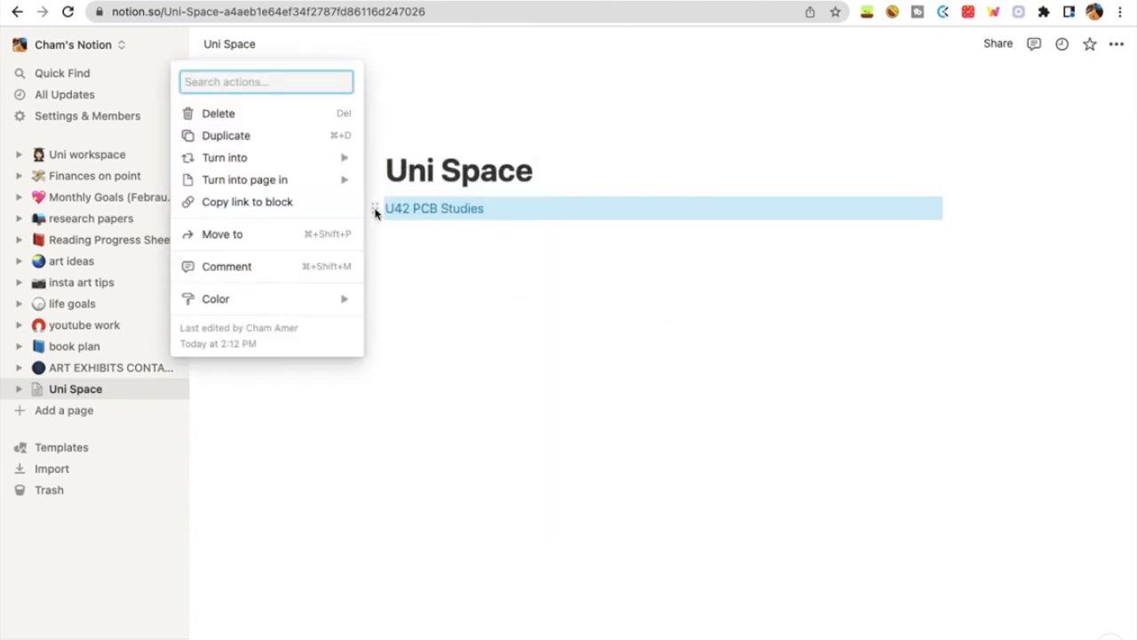
{"action": "mouse_move", "coordinate": [340, 182]}
{"action": "mouse_move", "coordinate": [338, 158]}
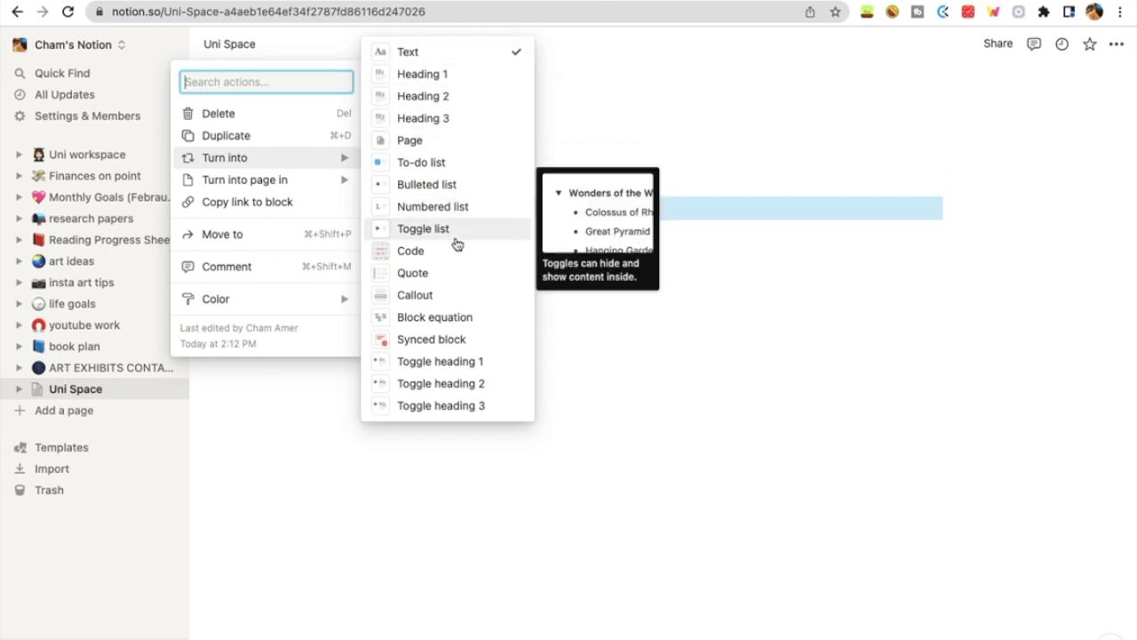
{"action": "left_click", "coordinate": [476, 83]}
Convert the U42 PCB Studies heading to Heading 2.
{"action": "left_click", "coordinate": [374, 238]}
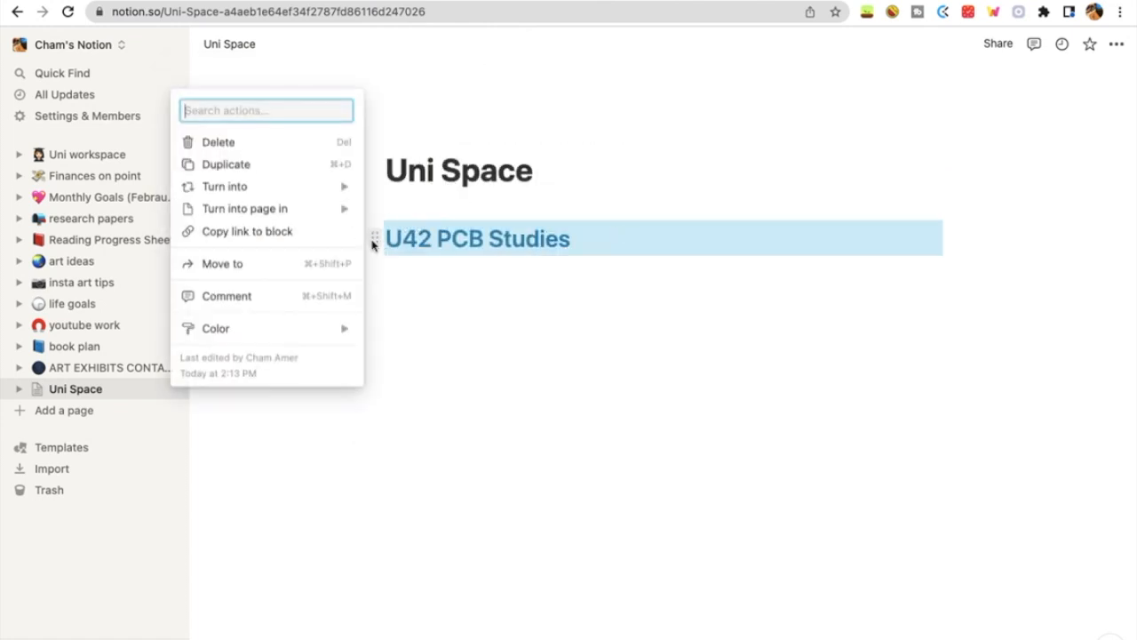
{"action": "mouse_move", "coordinate": [348, 182]}
{"action": "left_click", "coordinate": [418, 119]}
Insert an empty to-do item directly below the U42 PCB Studies heading.
{"action": "left_click", "coordinate": [423, 275]}
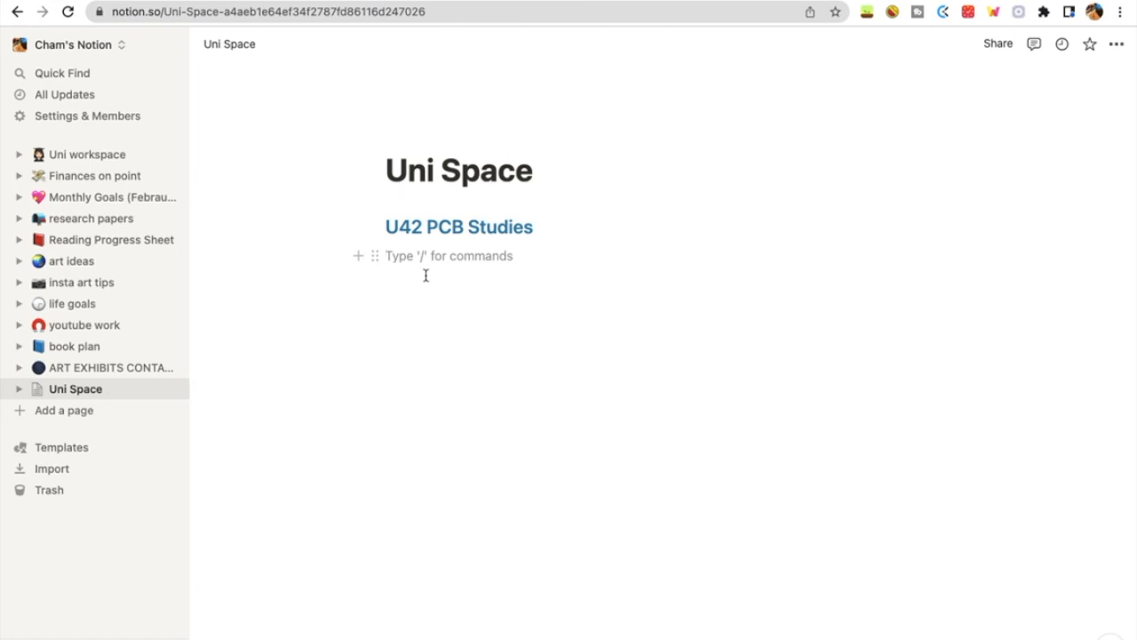
{"action": "type", "text": "/"}
{"action": "scroll", "coordinate": [511, 382], "scroll_direction": "down", "scroll_amount": 1}
{"action": "left_click", "coordinate": [523, 342]}
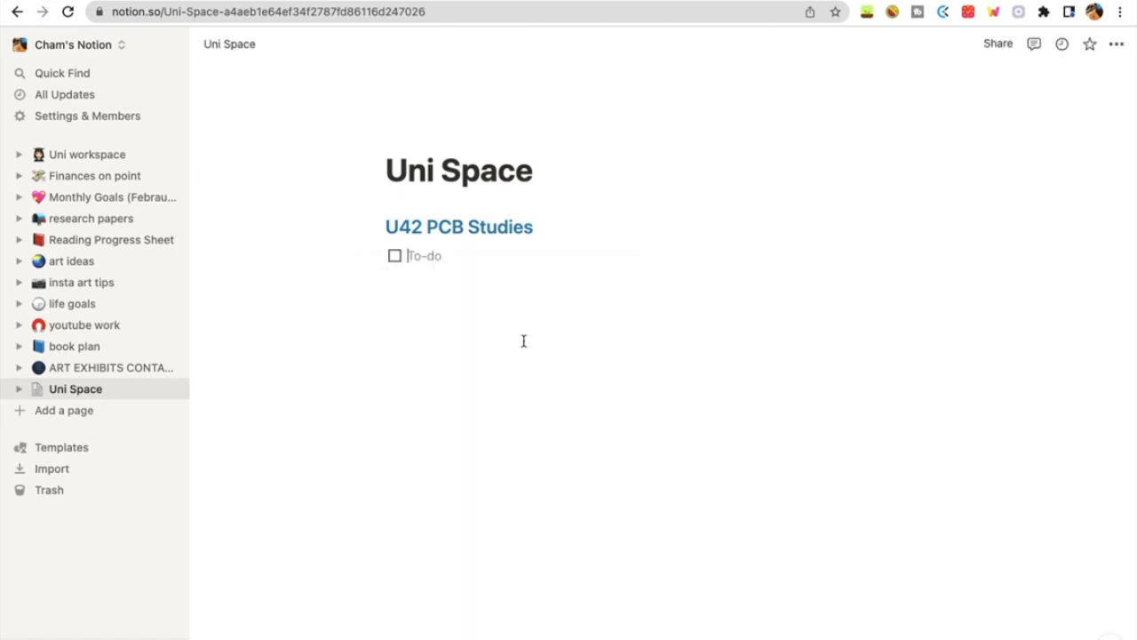
Fill the to-do list with "Do the exercises", "you can add other tasks", "and cross them off", "later on" and "or add them in bullet points".
{"action": "type", "text": "Do the exercises"}
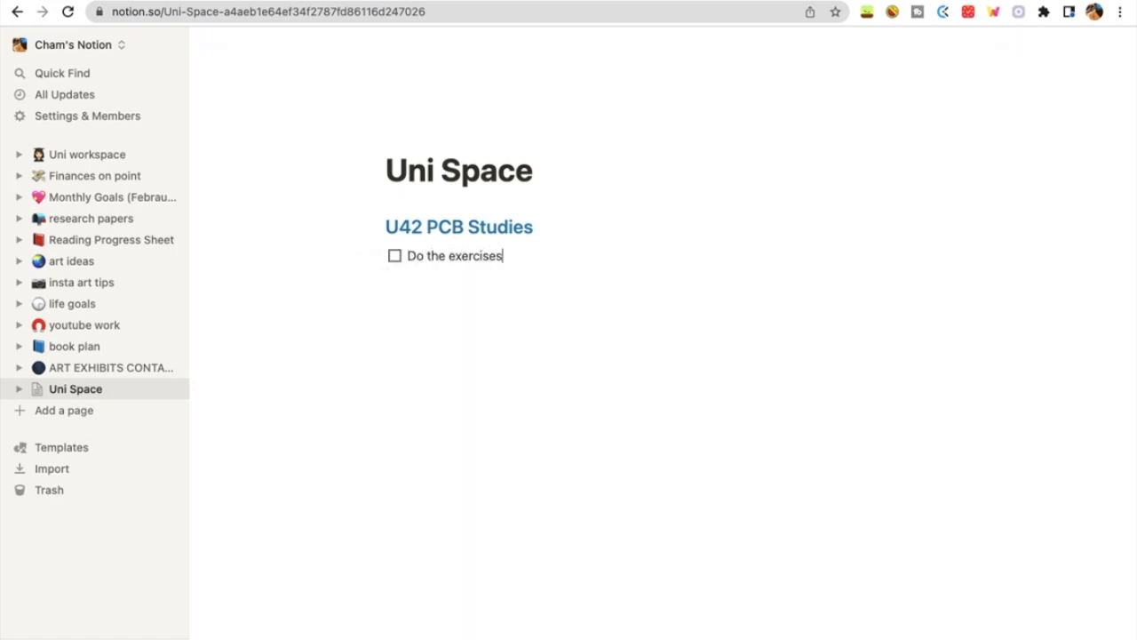
{"action": "key", "text": "Return"}
{"action": "key", "text": "Return"}
{"action": "type", "text": "an add other tasks"}
{"action": "key", "text": "Return"}
{"action": "type", "text": "later on"}
{"action": "key", "text": "Return"}
{"action": "type", "text": "or add them in bullet points"}
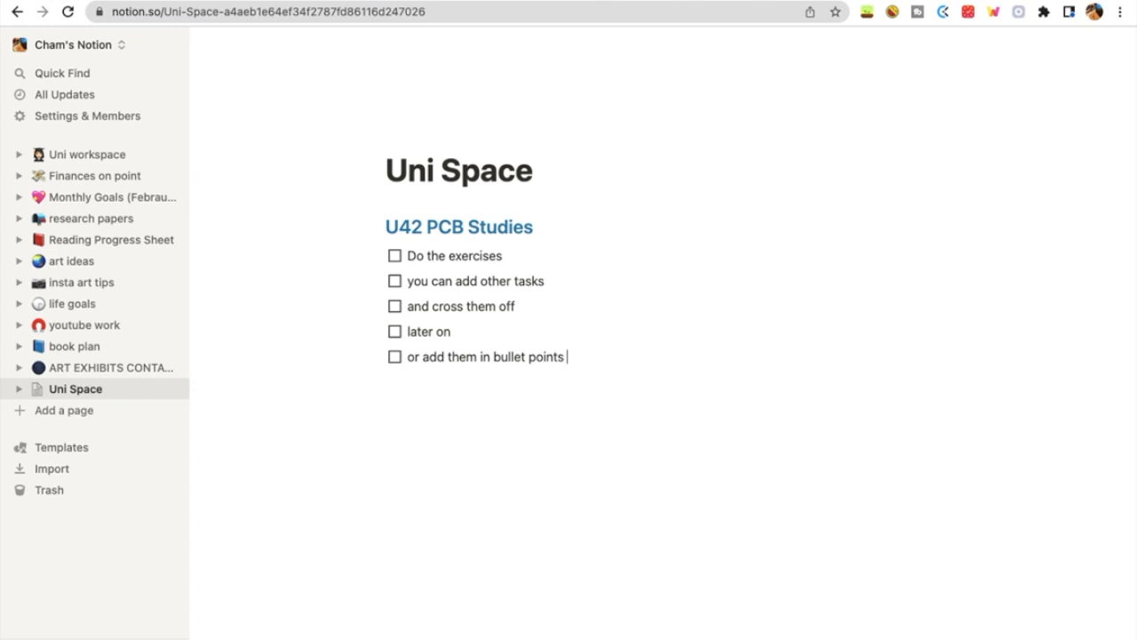
Start a bulleted list below the to-dos with the items "like this!!" and "or put them in a toggle list".
{"action": "key", "text": "Return"}
{"action": "key", "text": "Return"}
{"action": "type", "text": "/"}
{"action": "scroll", "coordinate": [567, 539], "scroll_direction": "down", "scroll_amount": 3}
{"action": "left_click", "coordinate": [567, 539]}
{"action": "type", "text": "liket"}
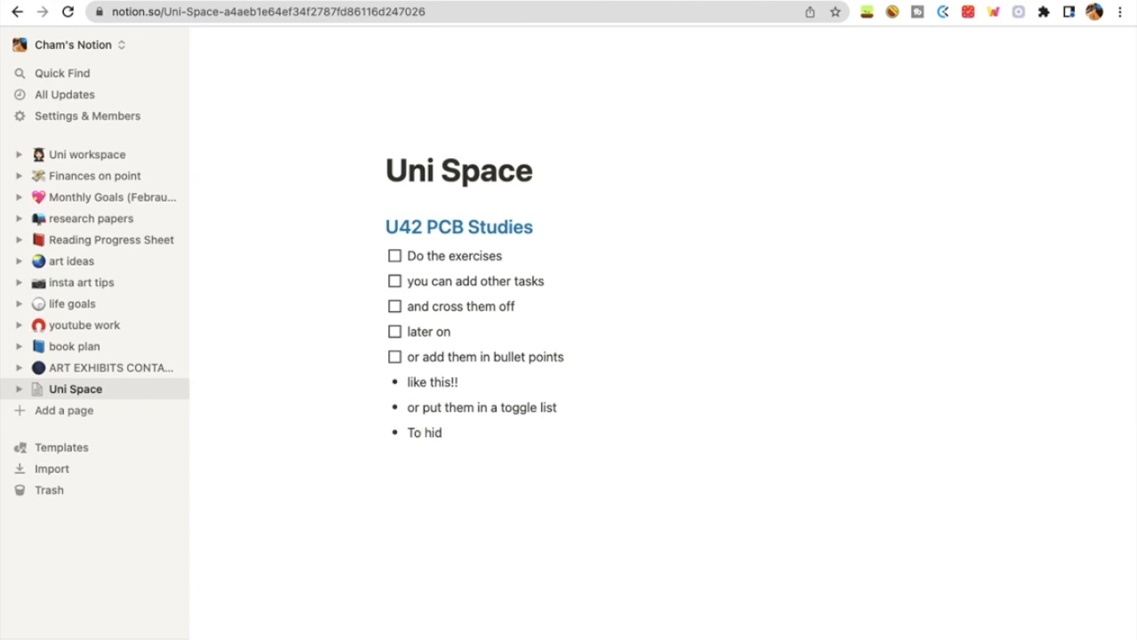
Clear the last bullet's text and insert a toggle list item reading "To hide them" below it.
{"action": "key", "text": "BackSpace"}
{"action": "key", "text": "BackSpace"}
{"action": "key", "text": "BackSpace"}
{"action": "key", "text": "BackSpace"}
{"action": "key", "text": "BackSpace"}
{"action": "key", "text": "BackSpace"}
{"action": "type", "text": "/"}
{"action": "scroll", "coordinate": [530, 411], "scroll_direction": "down", "scroll_amount": 4}
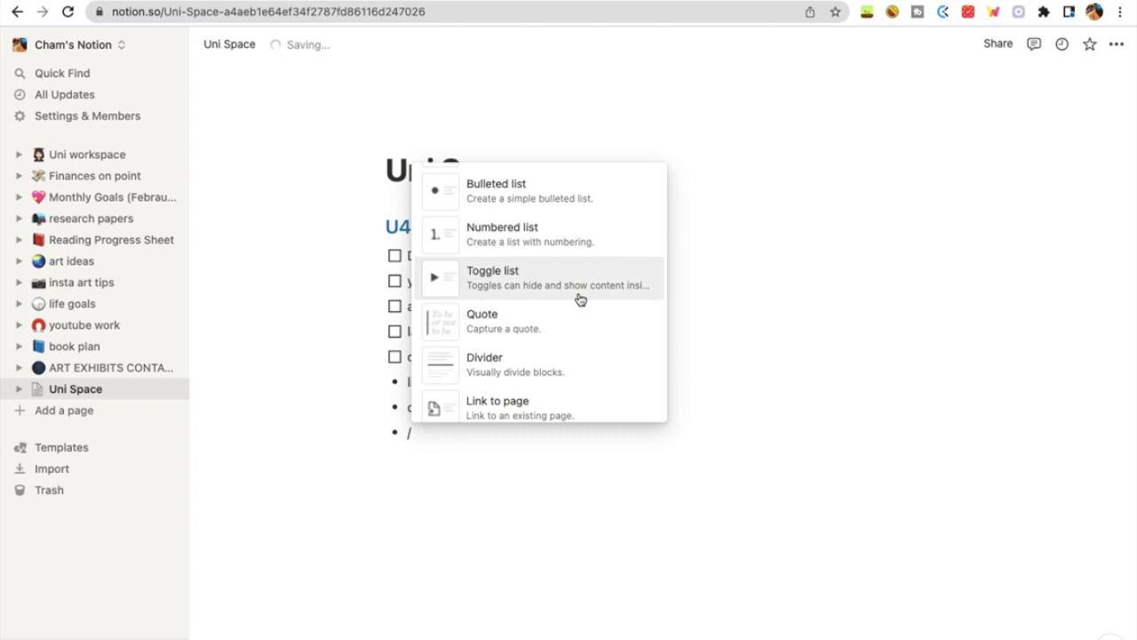
{"action": "left_click", "coordinate": [579, 293]}
{"action": "type", "text": "To hide them"}
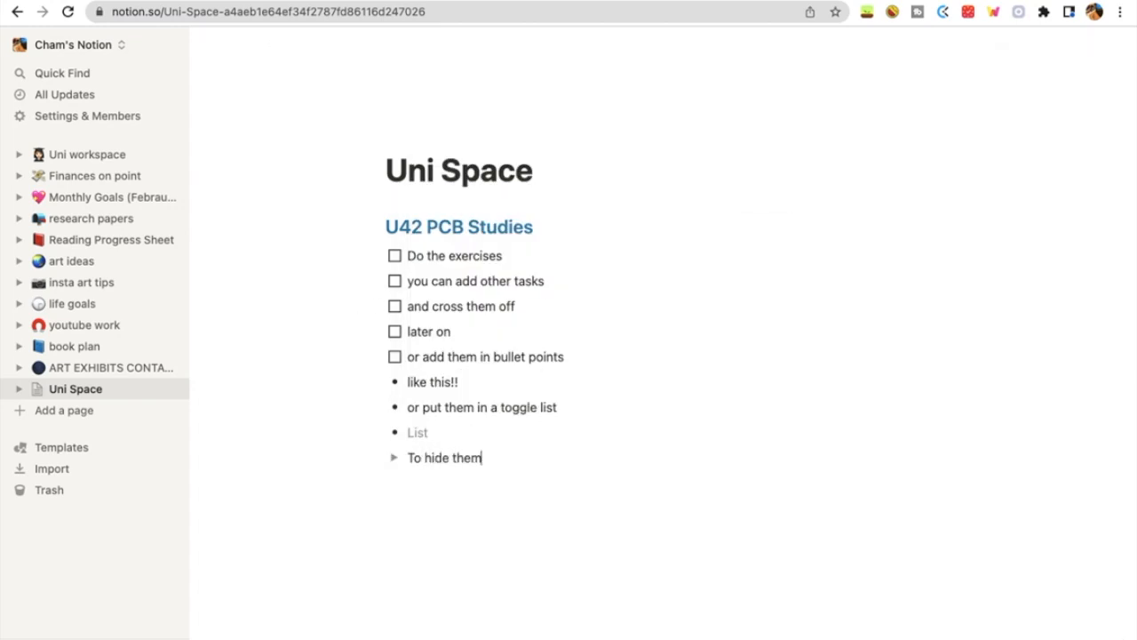
Write "Like this!!!" inside the "To hide them" toggle and collapse it.
{"action": "left_click", "coordinate": [393, 458]}
{"action": "left_click", "coordinate": [432, 483]}
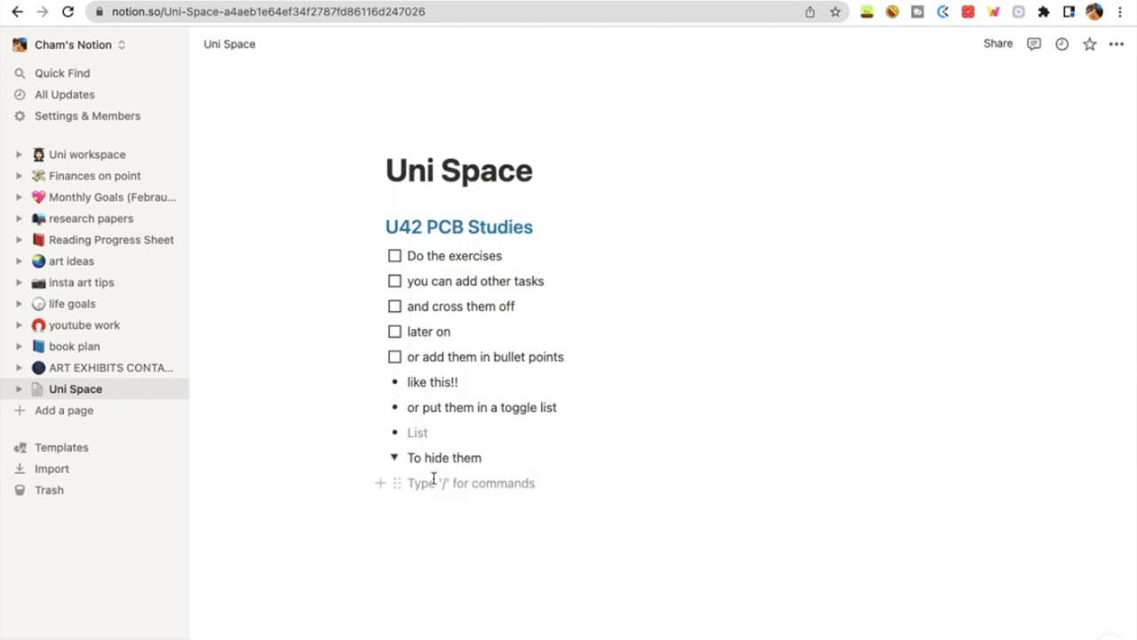
{"action": "type", "text": "Like this!!!"}
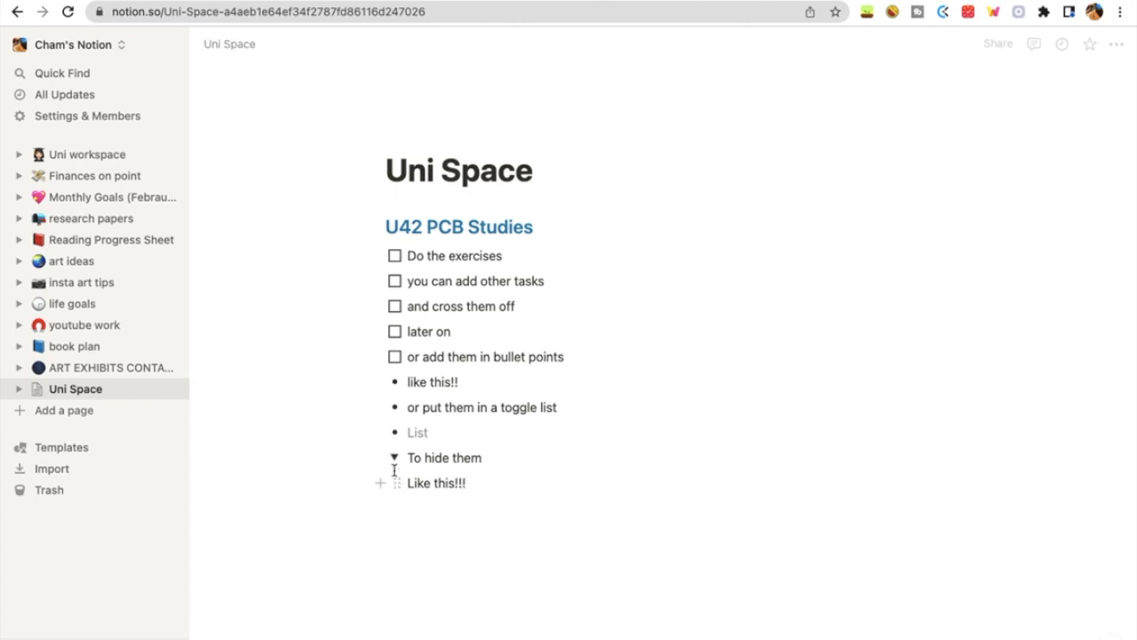
{"action": "left_click", "coordinate": [394, 458]}
Delete the empty bullet above the "To hide them" toggle.
{"action": "left_click", "coordinate": [414, 434]}
{"action": "key", "text": "BackSpace"}
{"action": "key", "text": "BackSpace"}
Add an empty plain text line directly below the "To hide them" toggle.
{"action": "left_click", "coordinate": [521, 436]}
{"action": "key", "text": "Return"}
{"action": "left_click", "coordinate": [374, 458]}
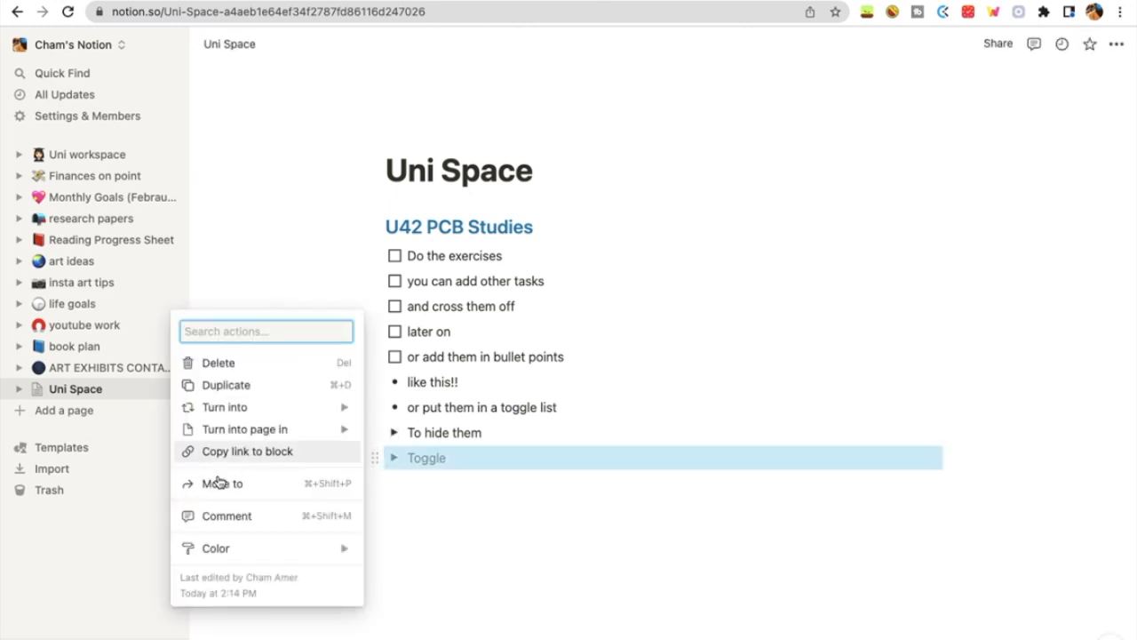
{"action": "left_click", "coordinate": [595, 455]}
{"action": "key", "text": "BackSpace"}
{"action": "left_click", "coordinate": [594, 455]}
Look through the available block types, including inline mentions, database views, media, embeds and advanced blocks.
{"action": "type", "text": "/"}
{"action": "scroll", "coordinate": [482, 358], "scroll_direction": "down", "scroll_amount": 10}
{"action": "scroll", "coordinate": [482, 361], "scroll_direction": "up", "scroll_amount": 5}
{"action": "scroll", "coordinate": [484, 360], "scroll_direction": "up", "scroll_amount": 2}
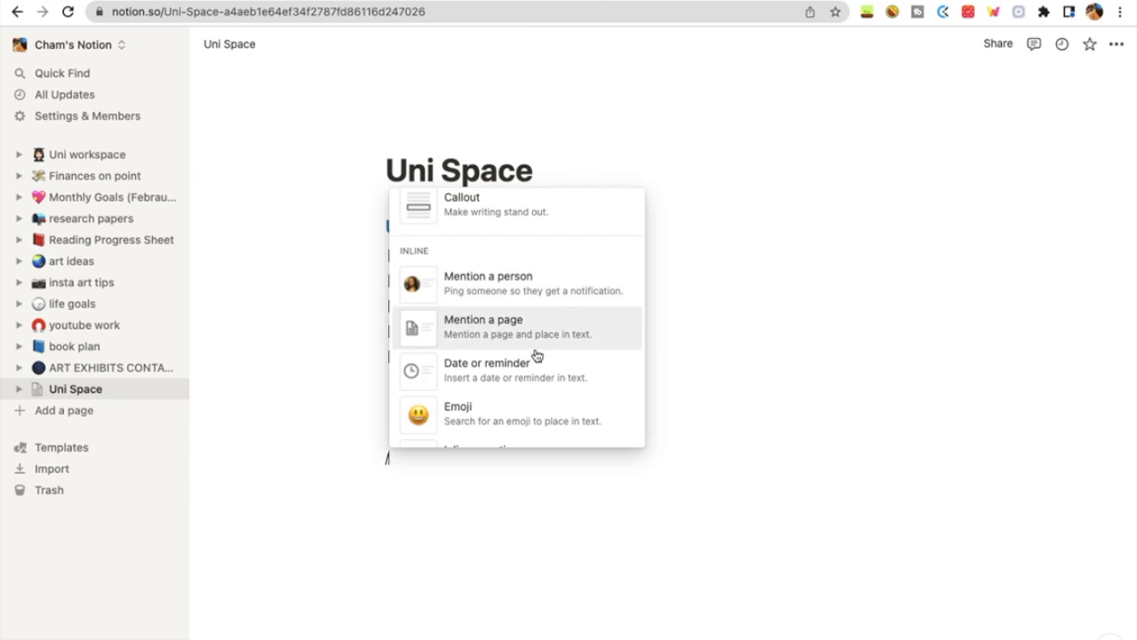
{"action": "scroll", "coordinate": [550, 374], "scroll_direction": "down", "scroll_amount": 3}
{"action": "scroll", "coordinate": [569, 391], "scroll_direction": "down", "scroll_amount": 4}
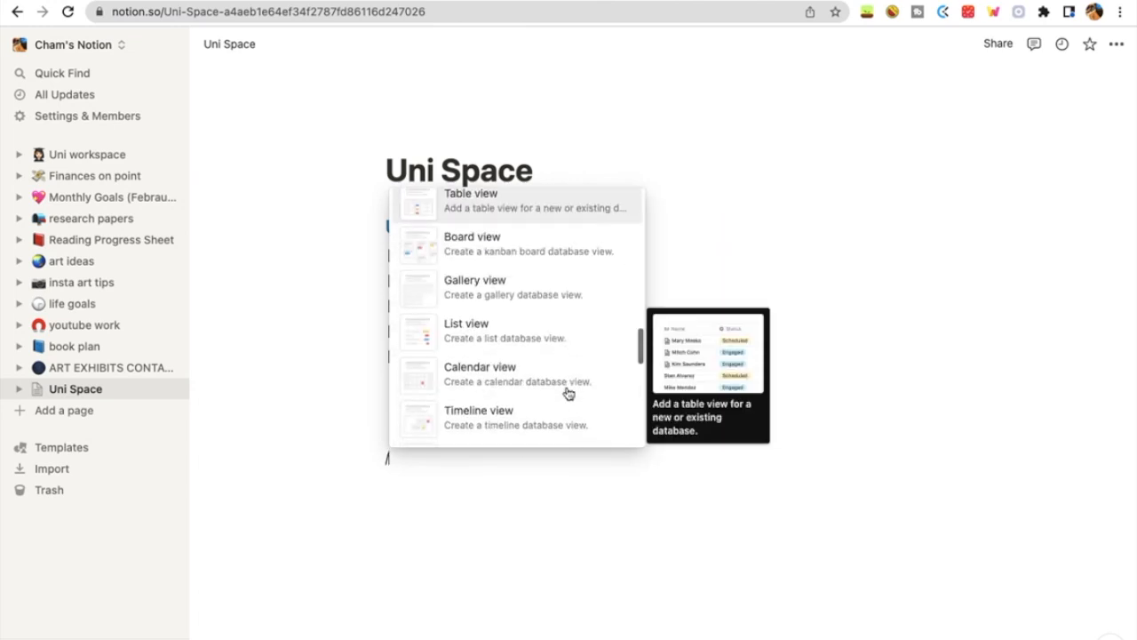
{"action": "scroll", "coordinate": [551, 389], "scroll_direction": "up", "scroll_amount": 3}
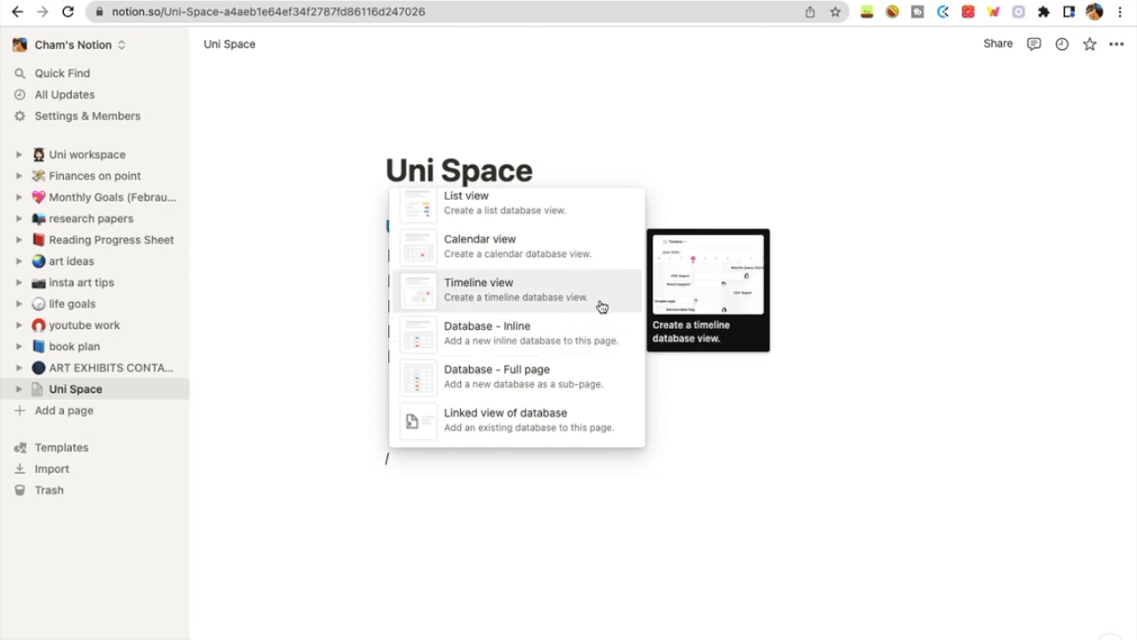
{"action": "scroll", "coordinate": [601, 259], "scroll_direction": "down", "scroll_amount": 4}
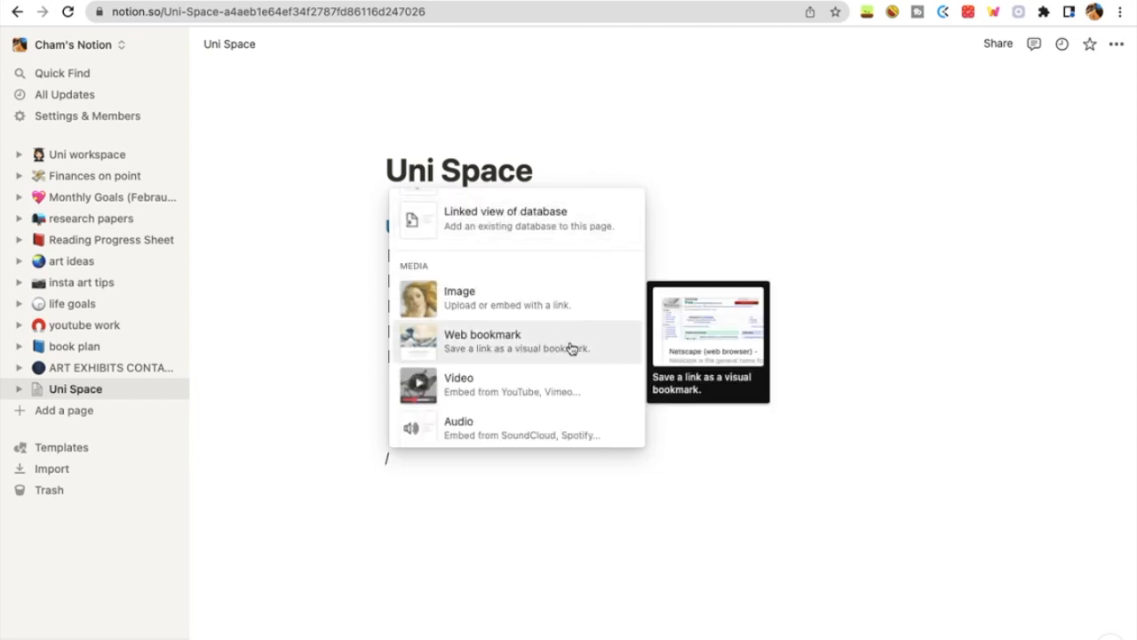
{"action": "scroll", "coordinate": [570, 348], "scroll_direction": "down", "scroll_amount": 3}
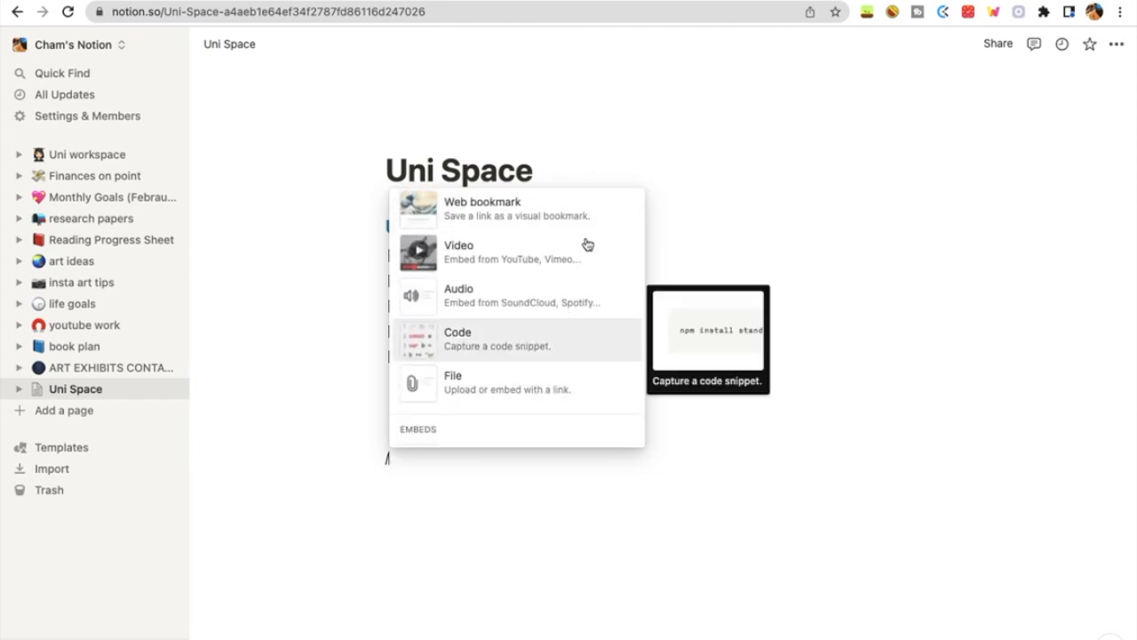
{"action": "scroll", "coordinate": [574, 317], "scroll_direction": "down", "scroll_amount": 6}
{"action": "scroll", "coordinate": [573, 317], "scroll_direction": "down", "scroll_amount": 8}
{"action": "scroll", "coordinate": [574, 317], "scroll_direction": "up", "scroll_amount": 4}
{"action": "scroll", "coordinate": [574, 317], "scroll_direction": "down", "scroll_amount": 1}
{"action": "scroll", "coordinate": [573, 316], "scroll_direction": "down", "scroll_amount": 12}
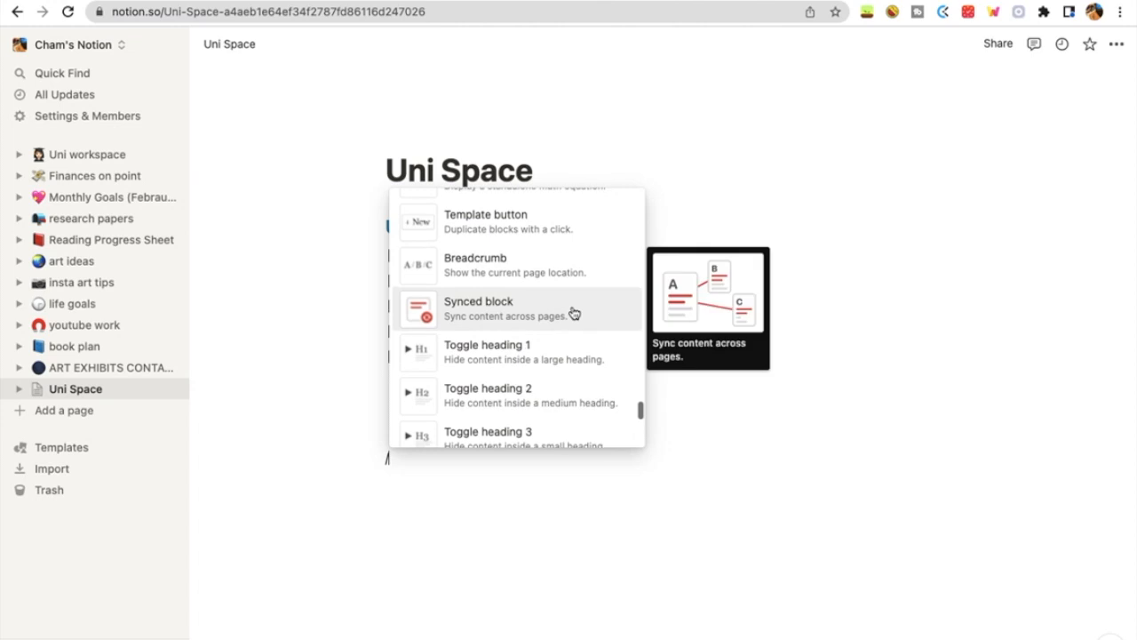
Insert a table of contents below the toggle and follow its U42 PCB Studies link.
{"action": "scroll", "coordinate": [574, 312], "scroll_direction": "up", "scroll_amount": 3}
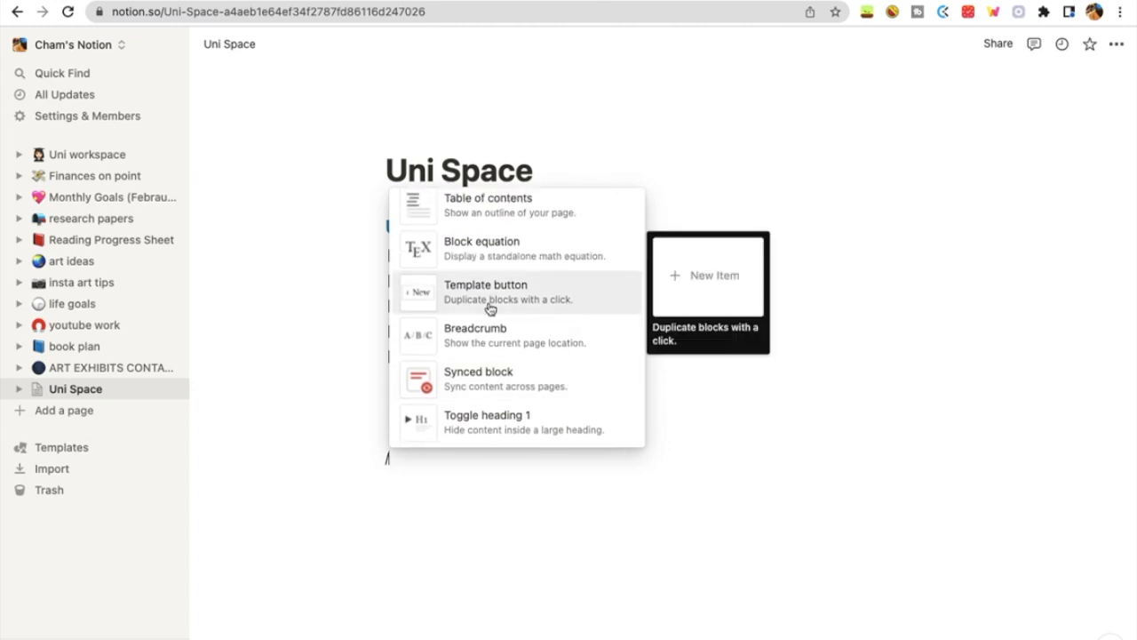
{"action": "scroll", "coordinate": [485, 310], "scroll_direction": "up", "scroll_amount": 2}
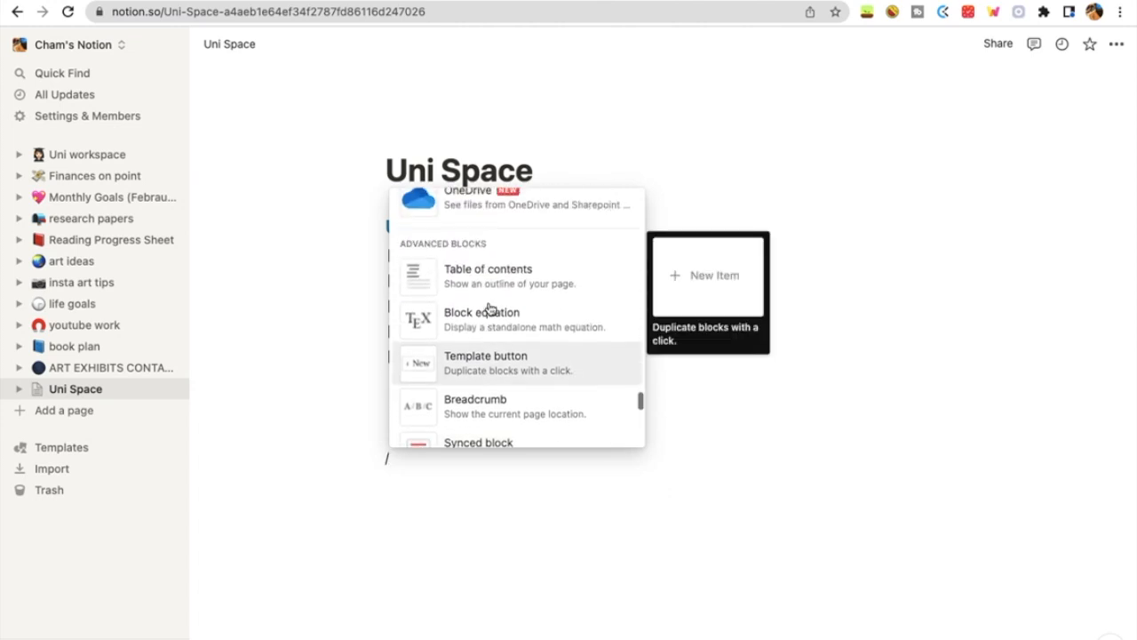
{"action": "left_click", "coordinate": [524, 269]}
{"action": "left_click", "coordinate": [460, 460]}
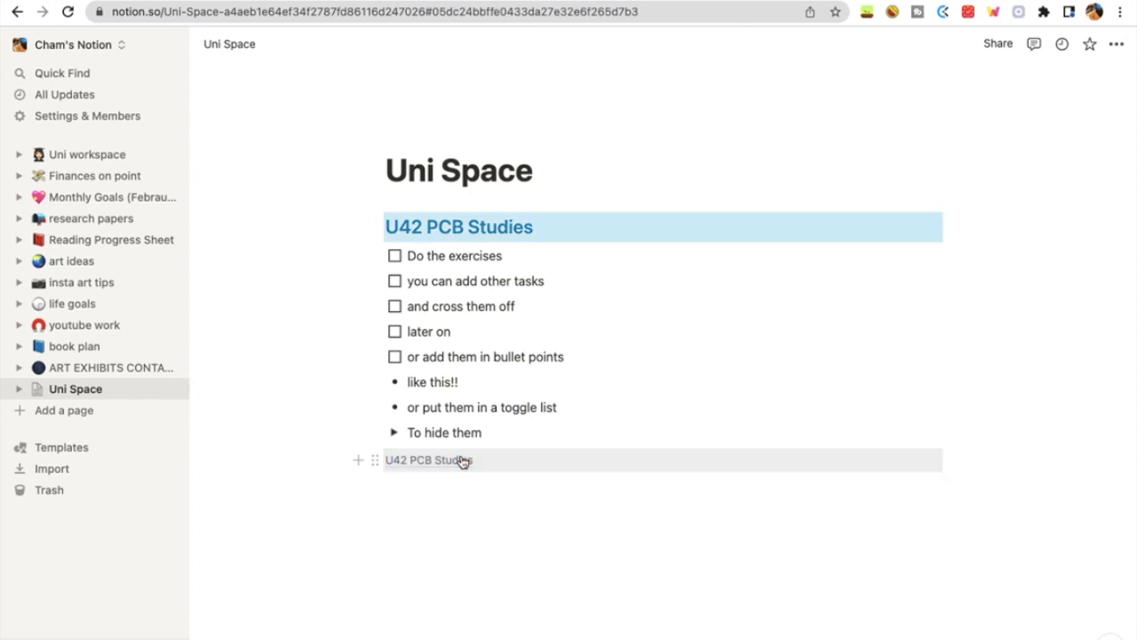
Open the Uni workspace page and insert a table of contents below the PRIORITIES list.
{"action": "left_click", "coordinate": [78, 154]}
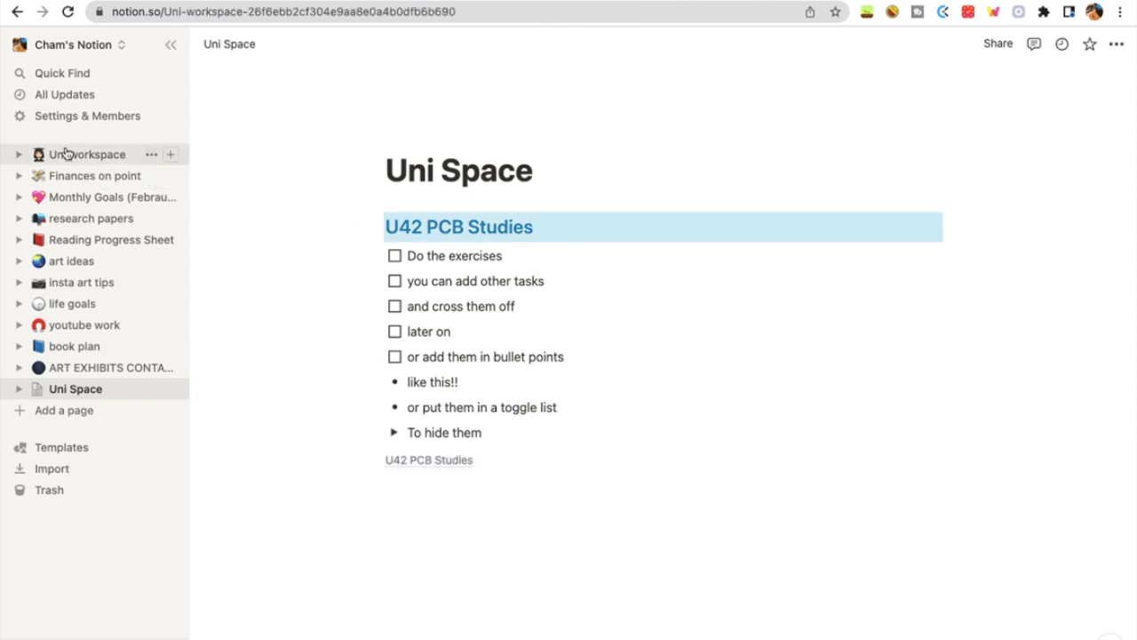
{"action": "scroll", "coordinate": [622, 294], "scroll_direction": "down", "scroll_amount": 20}
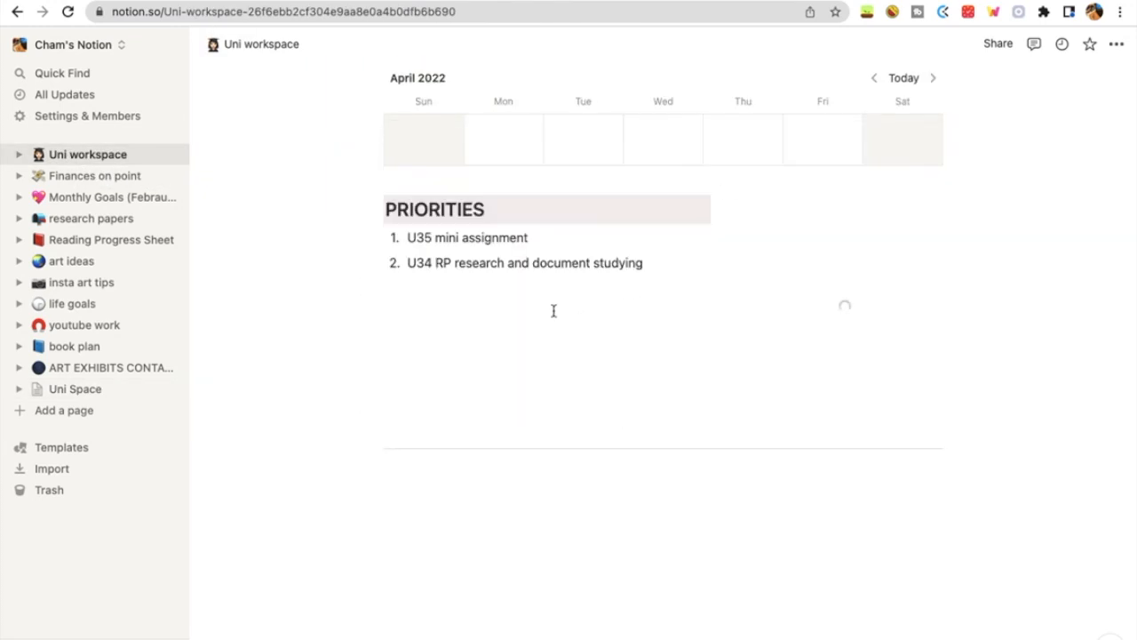
{"action": "left_click", "coordinate": [553, 310]}
{"action": "type", "text": "/"}
{"action": "scroll", "coordinate": [627, 477], "scroll_direction": "down", "scroll_amount": 15}
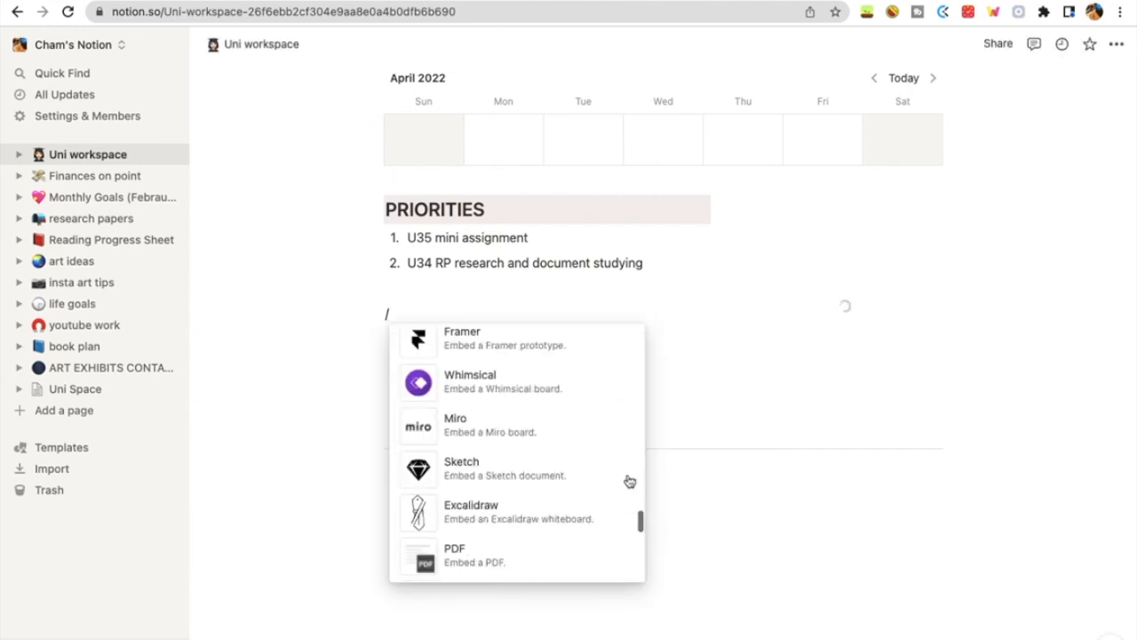
{"action": "scroll", "coordinate": [627, 477], "scroll_direction": "down", "scroll_amount": 10}
{"action": "scroll", "coordinate": [627, 477], "scroll_direction": "up", "scroll_amount": 3}
{"action": "scroll", "coordinate": [627, 477], "scroll_direction": "down", "scroll_amount": 2}
{"action": "left_click", "coordinate": [509, 354]}
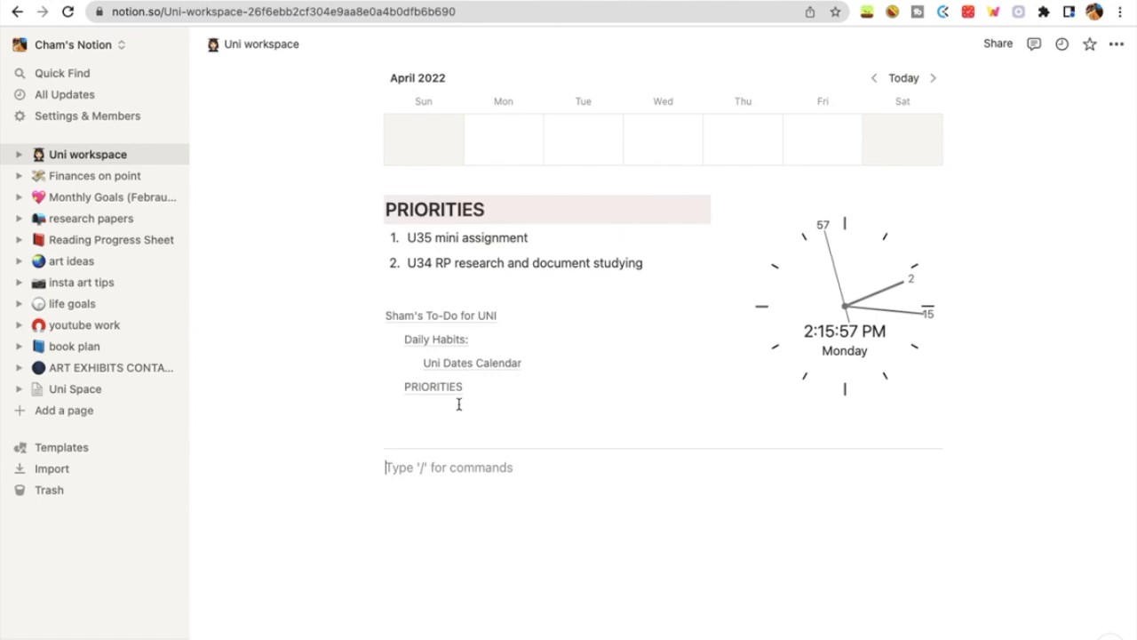
Follow the first table of contents link to the UNI to-do heading and view the top of the page.
{"action": "left_click", "coordinate": [439, 313]}
{"action": "scroll", "coordinate": [455, 305], "scroll_direction": "up", "scroll_amount": 5}
{"action": "left_click", "coordinate": [671, 334]}
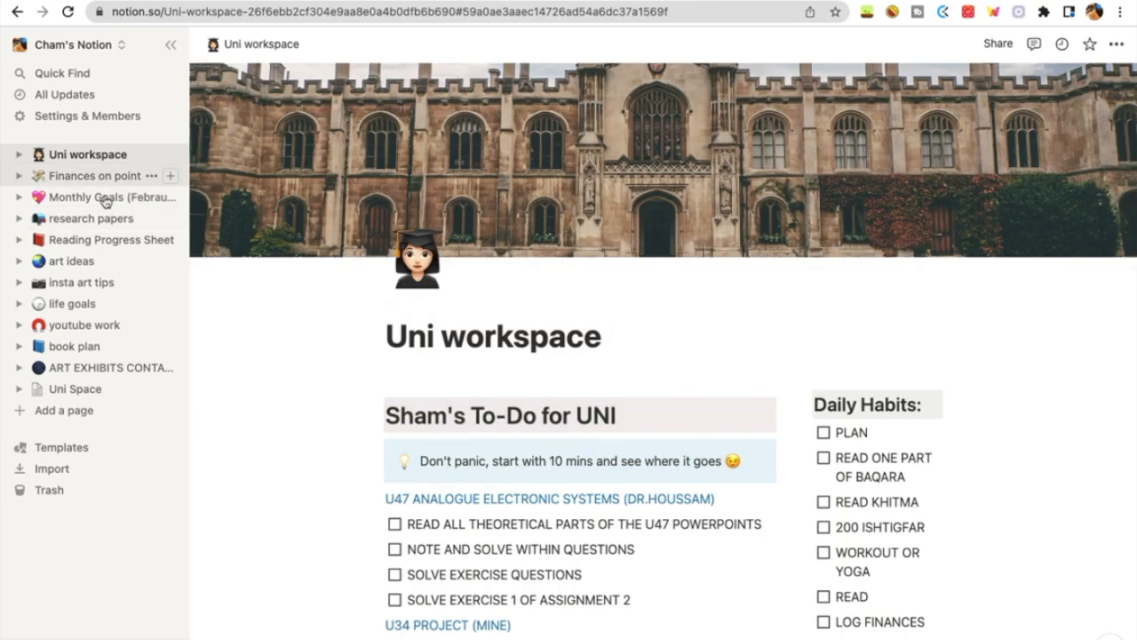
Give the Uni Space page a cover, using a white horse photo found by searching Unsplash for "horse".
{"action": "left_click", "coordinate": [89, 388]}
{"action": "left_click", "coordinate": [517, 141]}
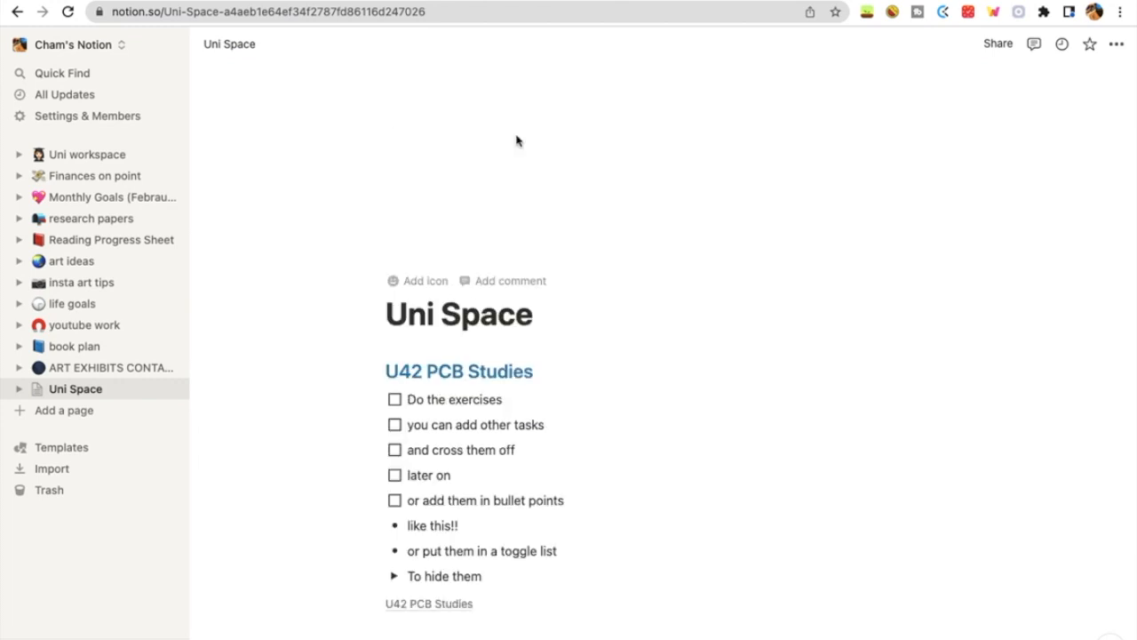
{"action": "left_click", "coordinate": [851, 240]}
{"action": "left_click", "coordinate": [804, 268]}
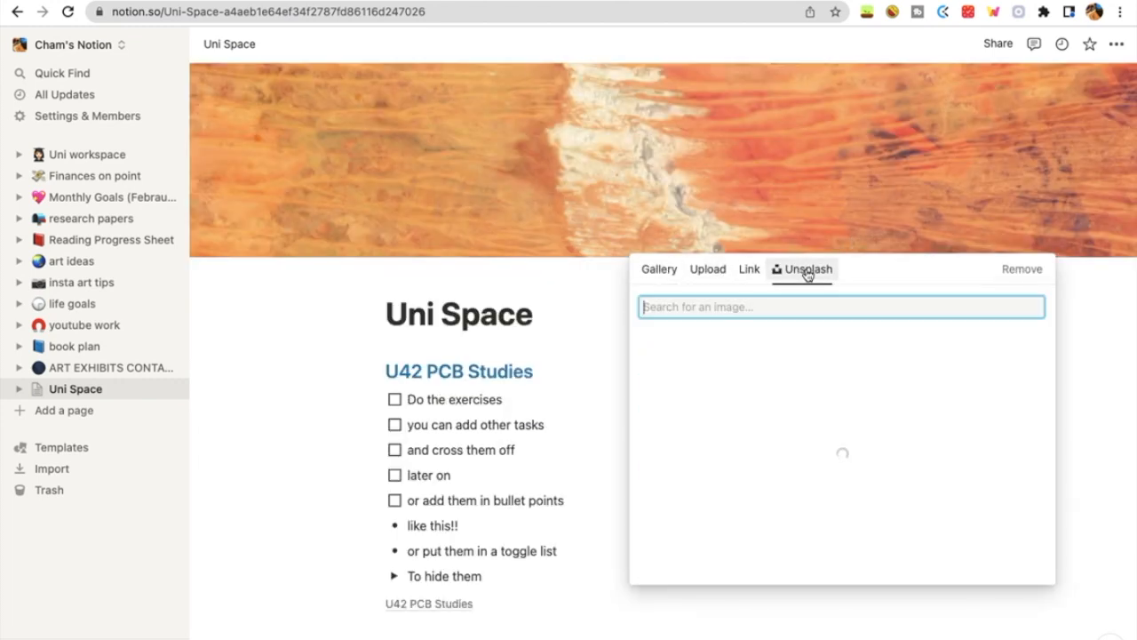
{"action": "type", "text": "horse"}
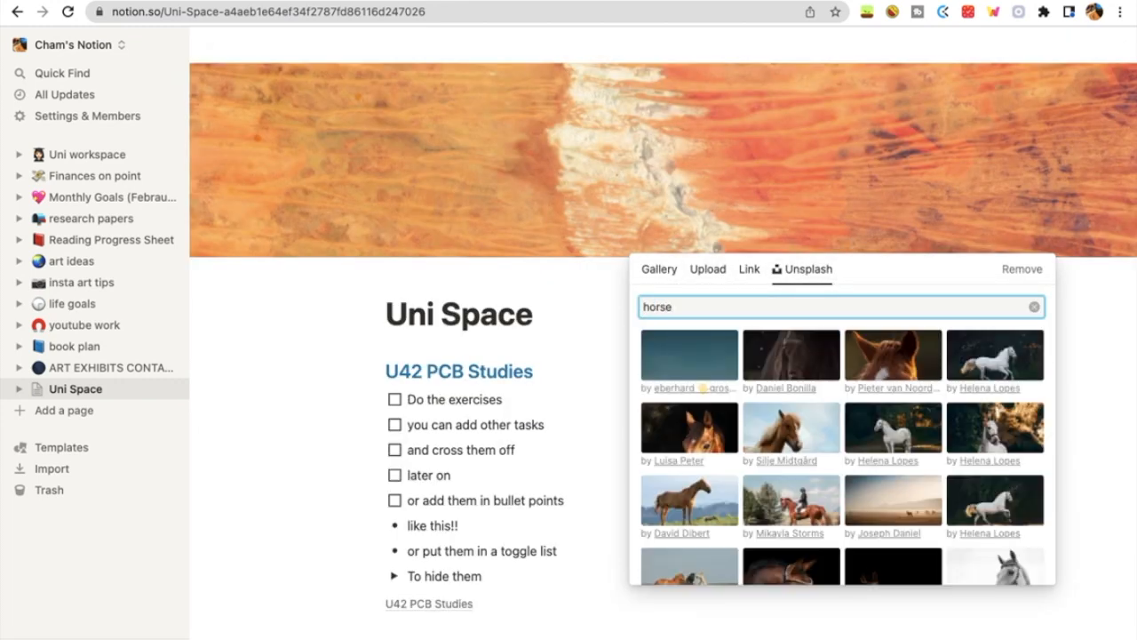
{"action": "left_click", "coordinate": [997, 364]}
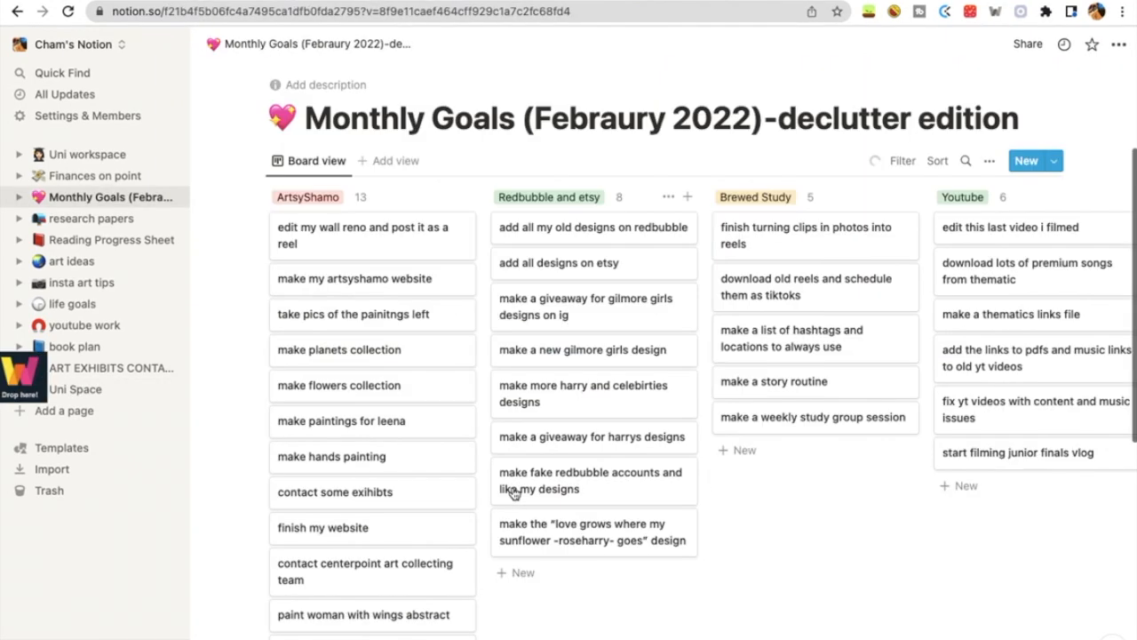
Examine the goal groups on the Monthly Goals board and load the 7 more groups past Language Learning.
{"action": "scroll", "coordinate": [512, 486], "scroll_direction": "down", "scroll_amount": 1}
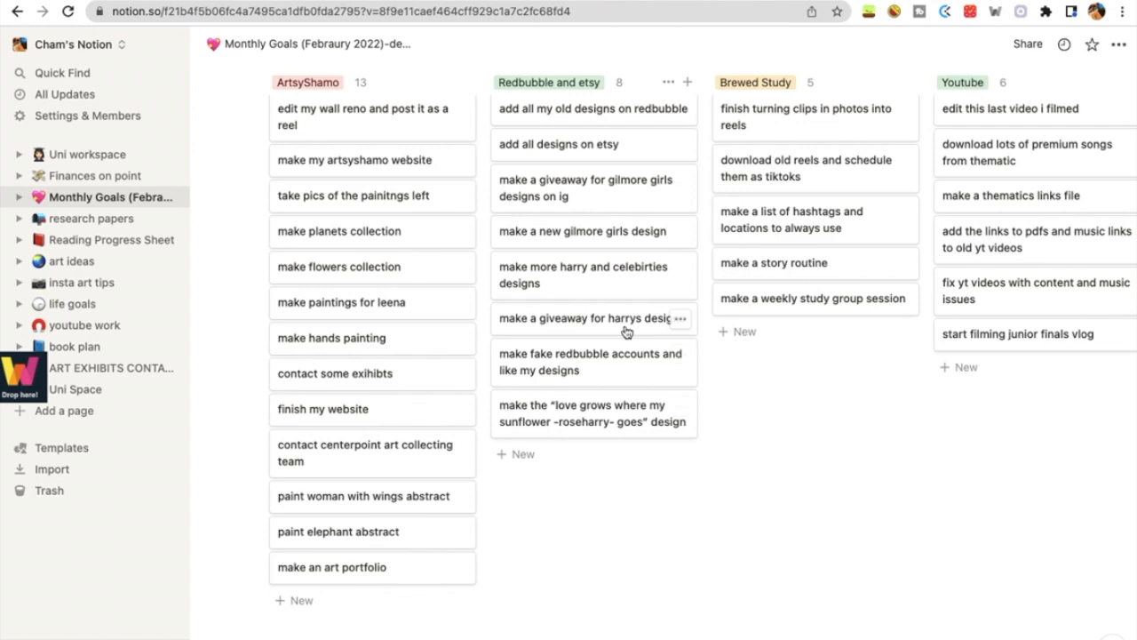
{"action": "scroll", "coordinate": [625, 331], "scroll_direction": "up", "scroll_amount": 2}
{"action": "scroll", "coordinate": [626, 329], "scroll_direction": "right", "scroll_amount": 10}
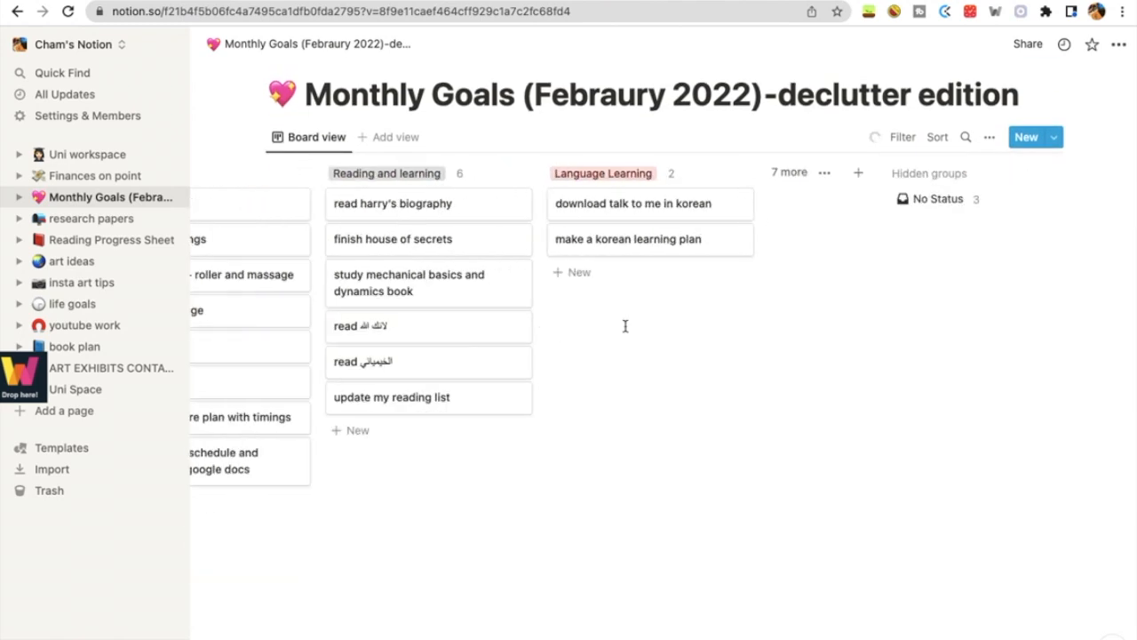
{"action": "left_click", "coordinate": [792, 173]}
{"action": "scroll", "coordinate": [834, 256], "scroll_direction": "right", "scroll_amount": 15}
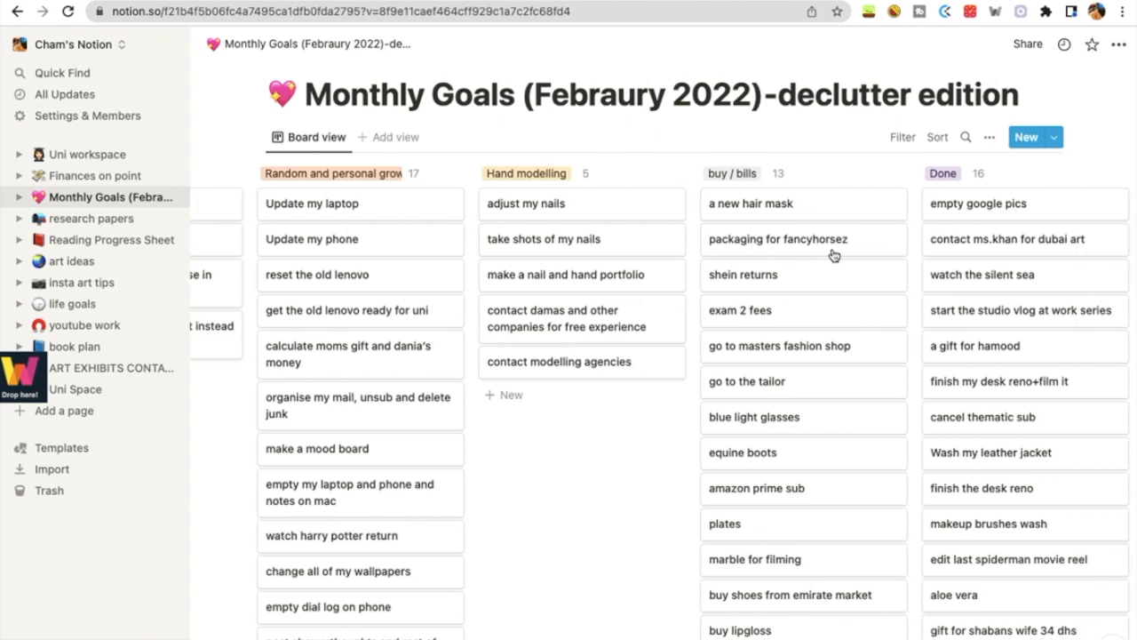
Examine the cards in the Random and personal growth, Hand modelling, buy / bills, Done and Uni groups.
{"action": "scroll", "coordinate": [833, 256], "scroll_direction": "down", "scroll_amount": 5}
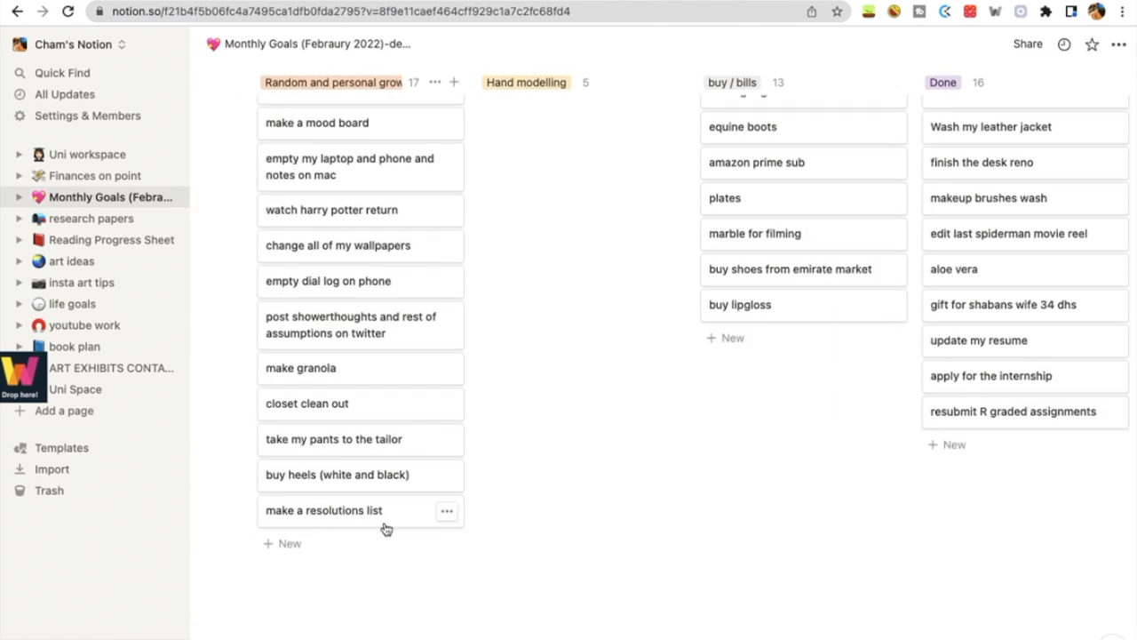
{"action": "scroll", "coordinate": [371, 281], "scroll_direction": "up", "scroll_amount": 5}
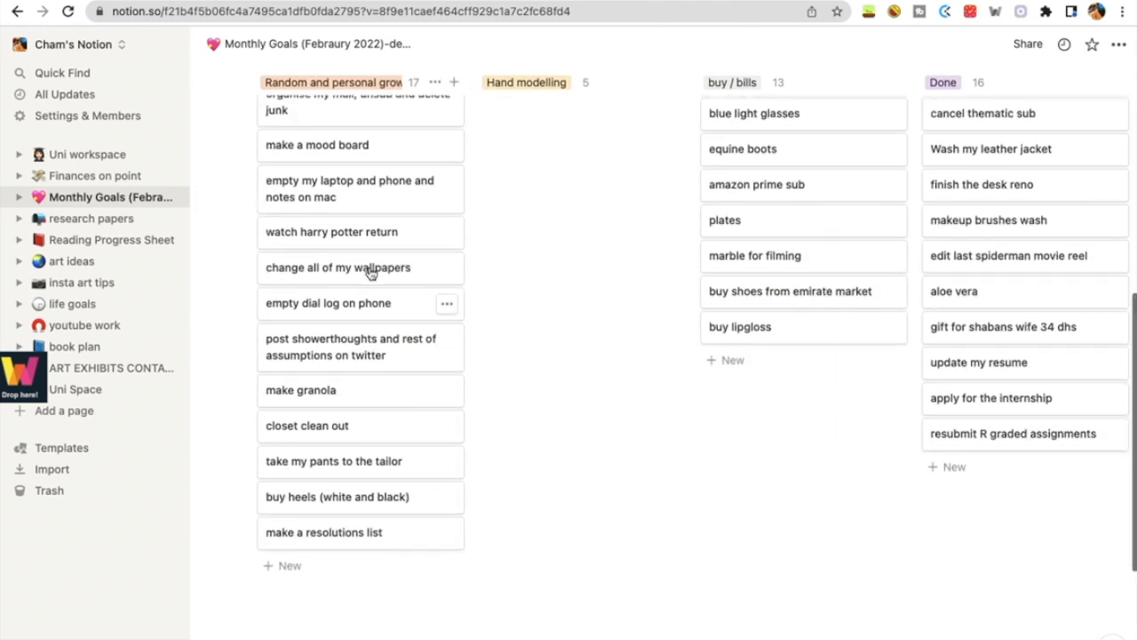
{"action": "scroll", "coordinate": [372, 273], "scroll_direction": "up", "scroll_amount": 5}
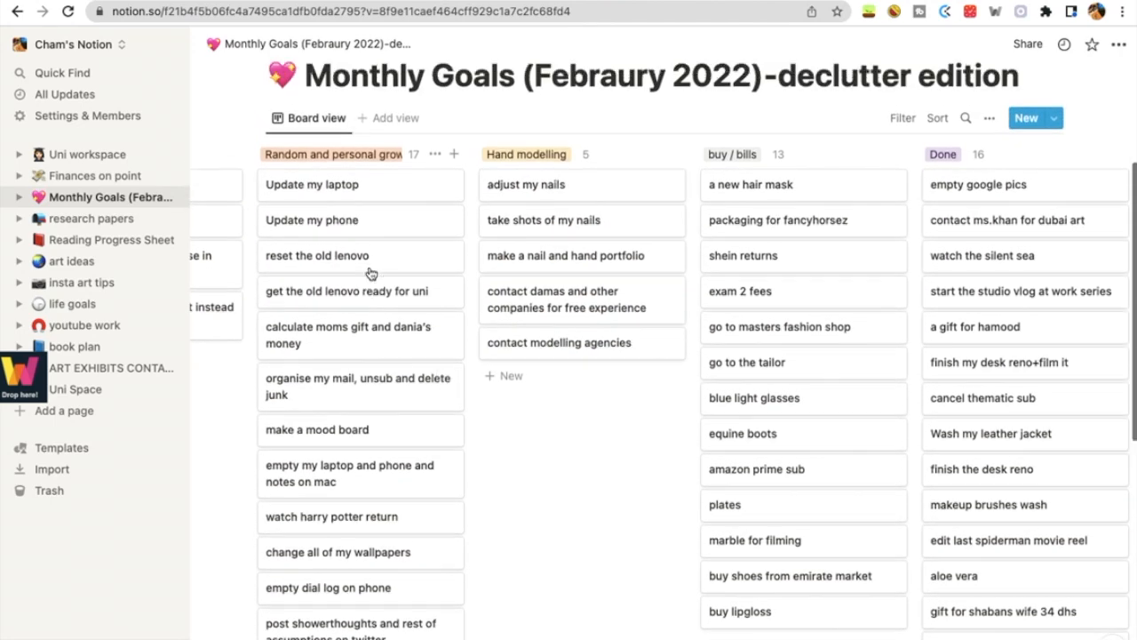
{"action": "scroll", "coordinate": [396, 410], "scroll_direction": "right", "scroll_amount": 2}
{"action": "scroll", "coordinate": [396, 410], "scroll_direction": "right", "scroll_amount": 3}
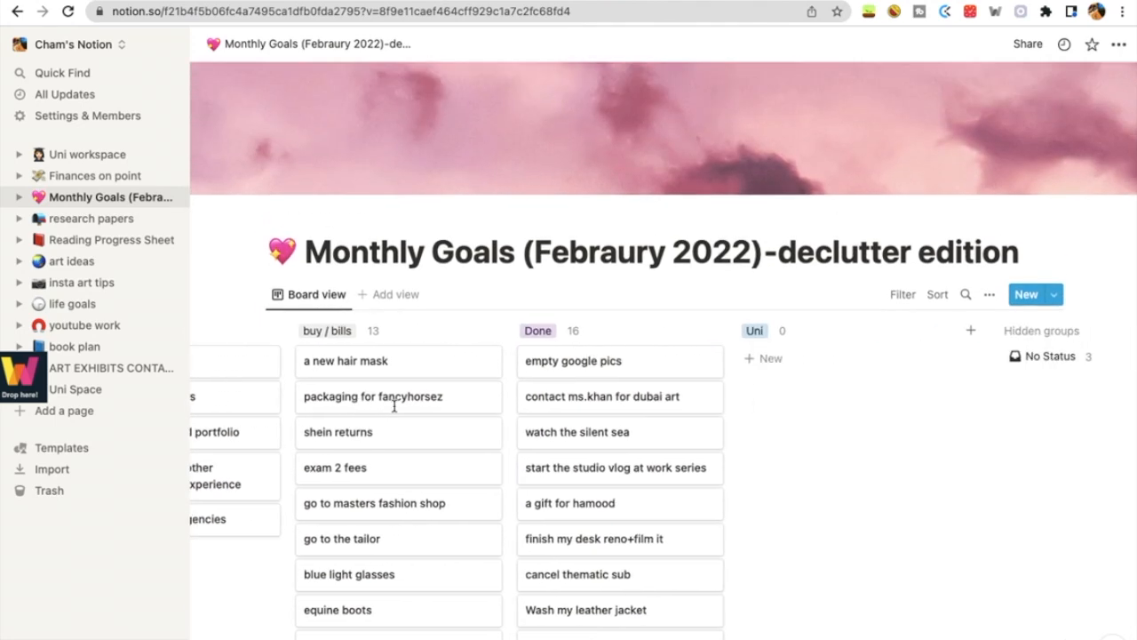
{"action": "scroll", "coordinate": [395, 410], "scroll_direction": "down", "scroll_amount": 2}
{"action": "scroll", "coordinate": [396, 410], "scroll_direction": "up", "scroll_amount": 1}
{"action": "scroll", "coordinate": [394, 409], "scroll_direction": "down", "scroll_amount": 3}
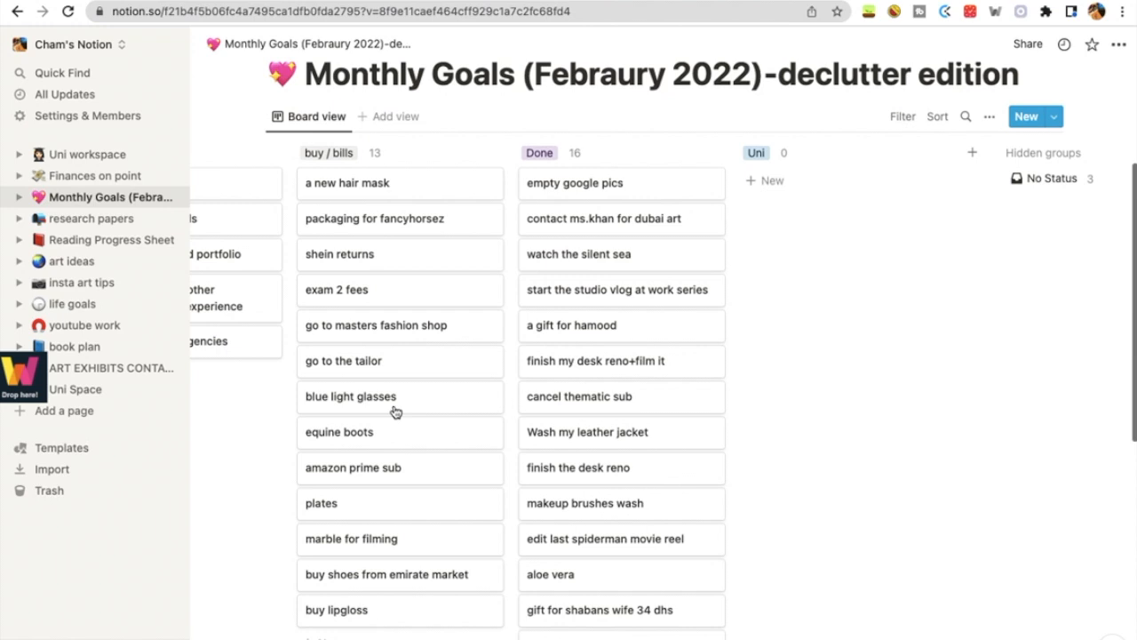
Add a table view to the Monthly Goals database and look through its rows.
{"action": "scroll", "coordinate": [394, 408], "scroll_direction": "up", "scroll_amount": 5}
{"action": "left_click", "coordinate": [390, 336]}
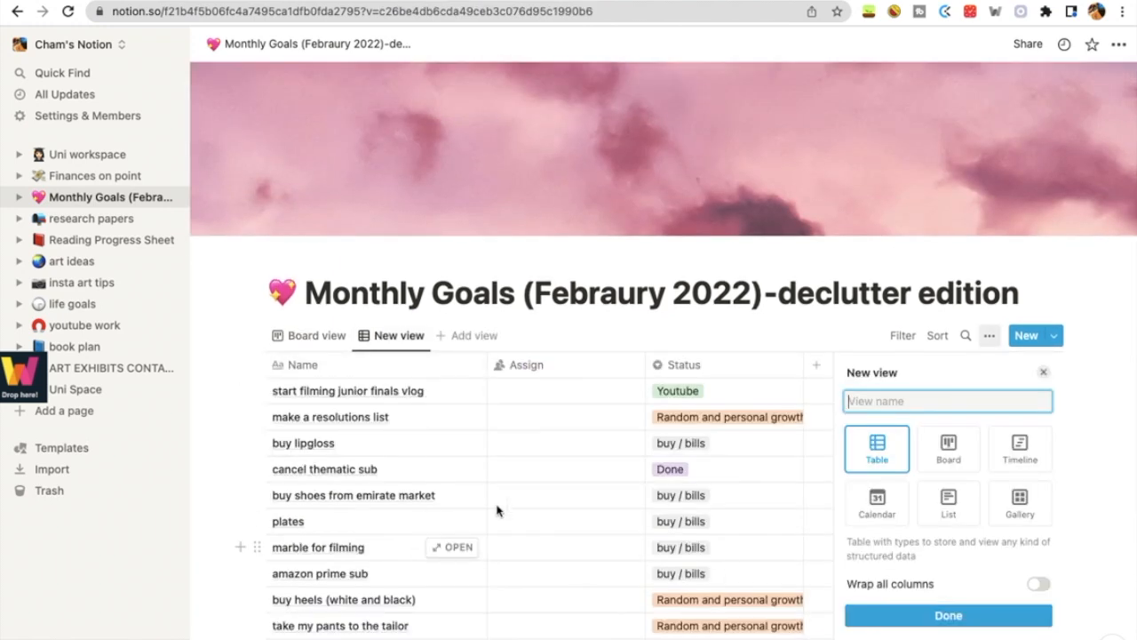
{"action": "left_click", "coordinate": [1044, 373]}
{"action": "scroll", "coordinate": [660, 513], "scroll_direction": "down", "scroll_amount": 15}
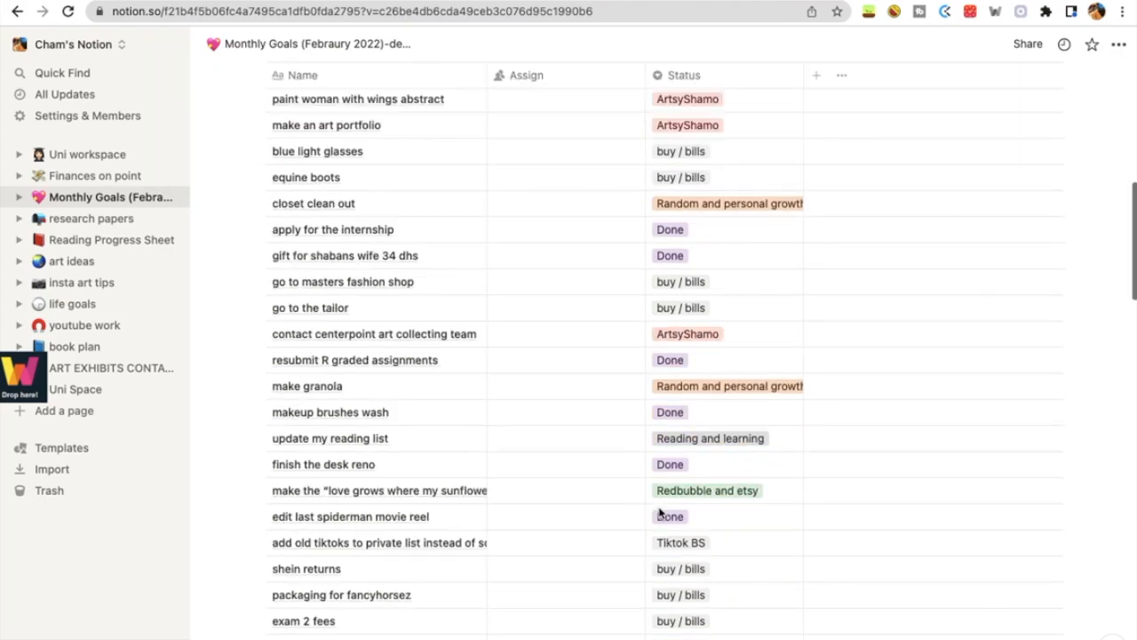
{"action": "scroll", "coordinate": [657, 515], "scroll_direction": "down", "scroll_amount": 3}
{"action": "scroll", "coordinate": [658, 515], "scroll_direction": "up", "scroll_amount": 20}
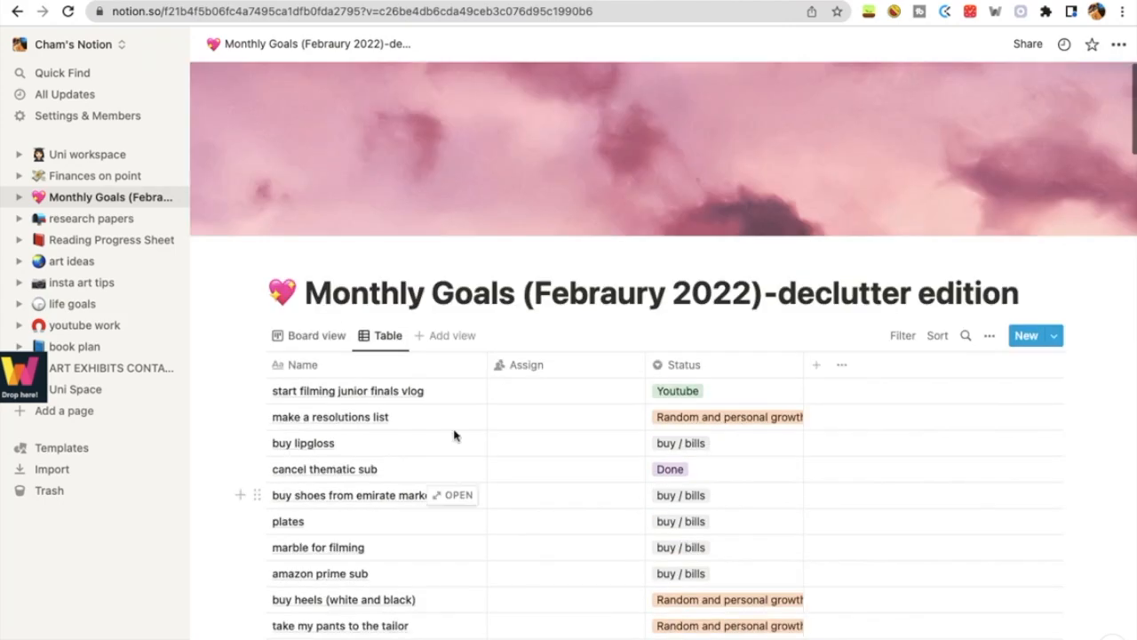
Examine the youtube work page: the video ideas board, the task list and the checklist cards in the gallery.
{"action": "left_click", "coordinate": [106, 506]}
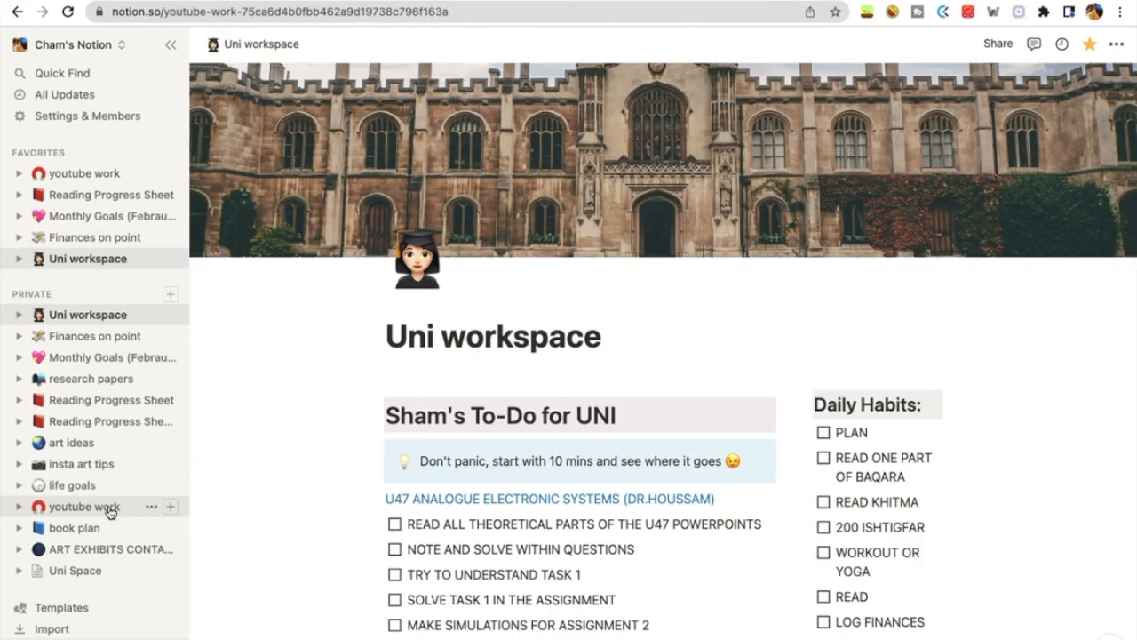
{"action": "scroll", "coordinate": [435, 459], "scroll_direction": "down", "scroll_amount": 8}
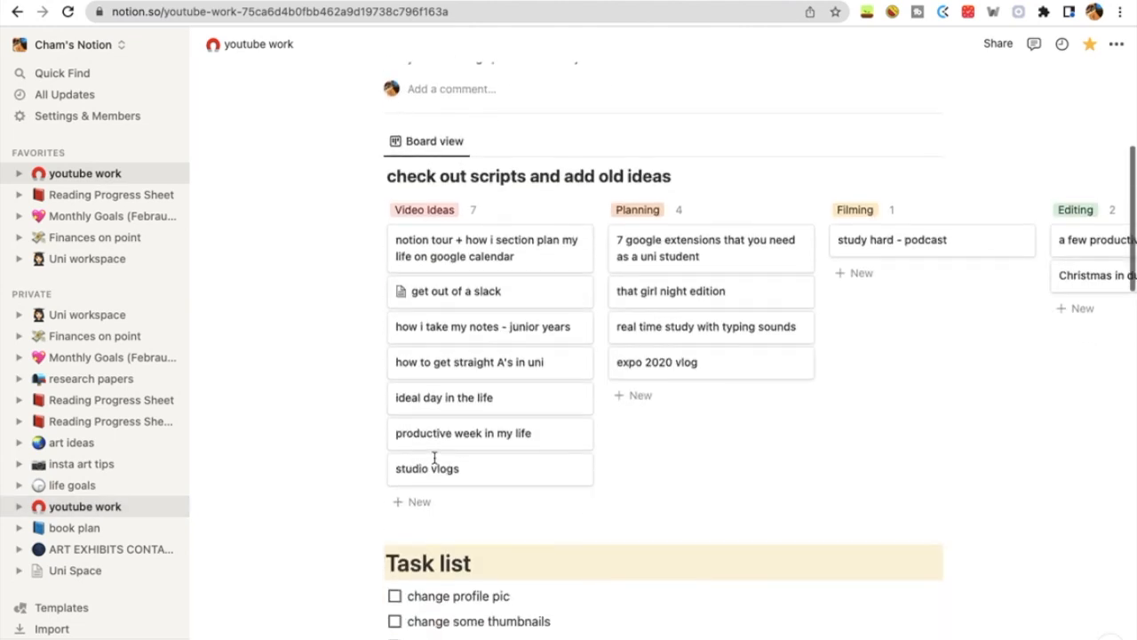
{"action": "scroll", "coordinate": [434, 462], "scroll_direction": "up", "scroll_amount": 5}
{"action": "scroll", "coordinate": [732, 390], "scroll_direction": "right", "scroll_amount": 8}
{"action": "scroll", "coordinate": [732, 390], "scroll_direction": "left", "scroll_amount": 8}
{"action": "scroll", "coordinate": [732, 390], "scroll_direction": "down", "scroll_amount": 10}
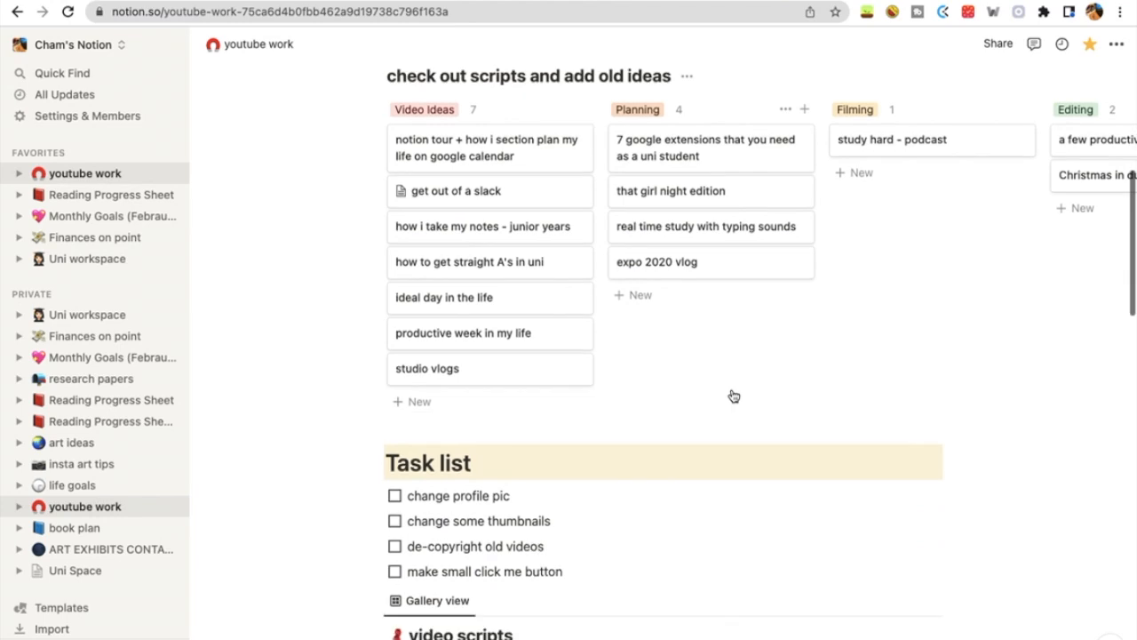
{"action": "scroll", "coordinate": [732, 395], "scroll_direction": "down", "scroll_amount": 10}
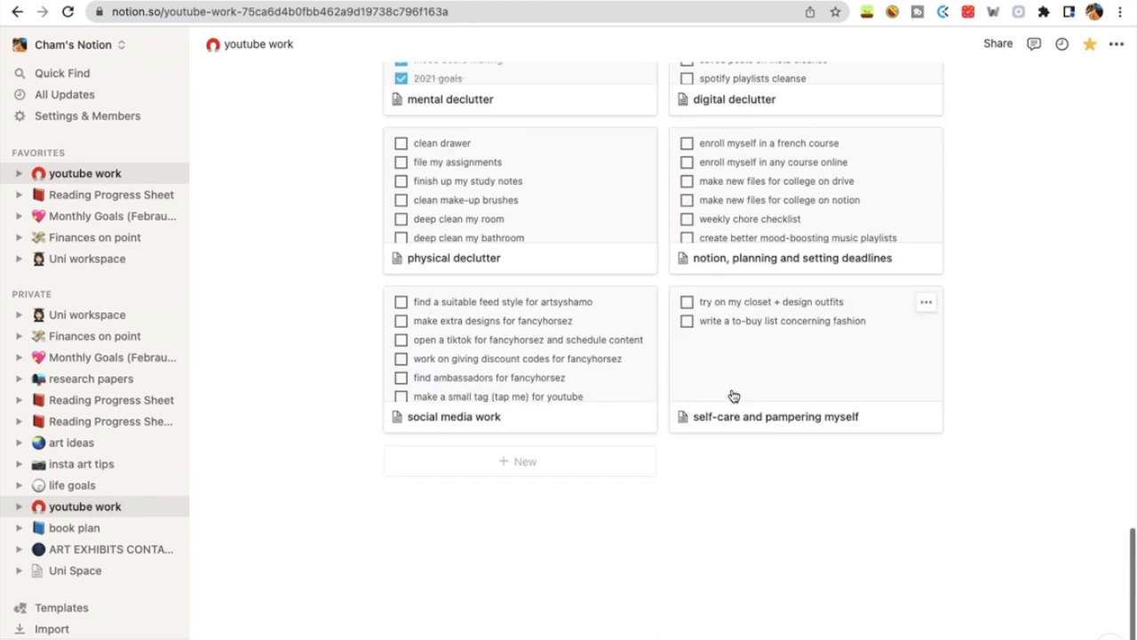
{"action": "scroll", "coordinate": [732, 395], "scroll_direction": "up", "scroll_amount": 20}
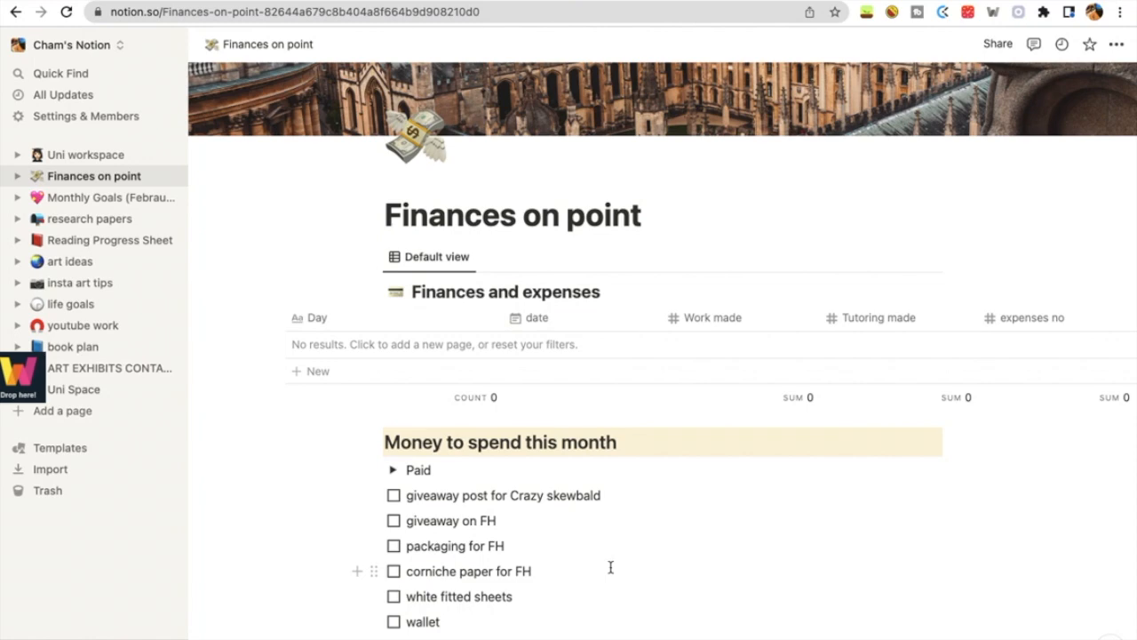
Look over the Finances on point page's spending and wishlist sections, and view the fields of a blank Finances and expenses entry.
{"action": "scroll", "coordinate": [610, 566], "scroll_direction": "down", "scroll_amount": 10}
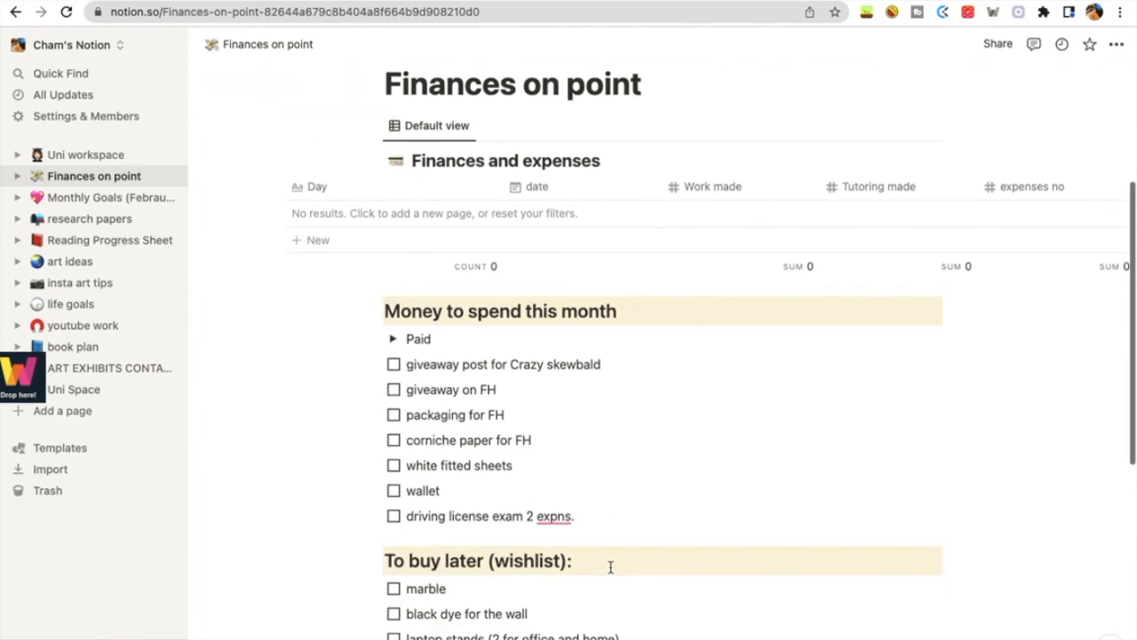
{"action": "scroll", "coordinate": [610, 567], "scroll_direction": "up", "scroll_amount": 8}
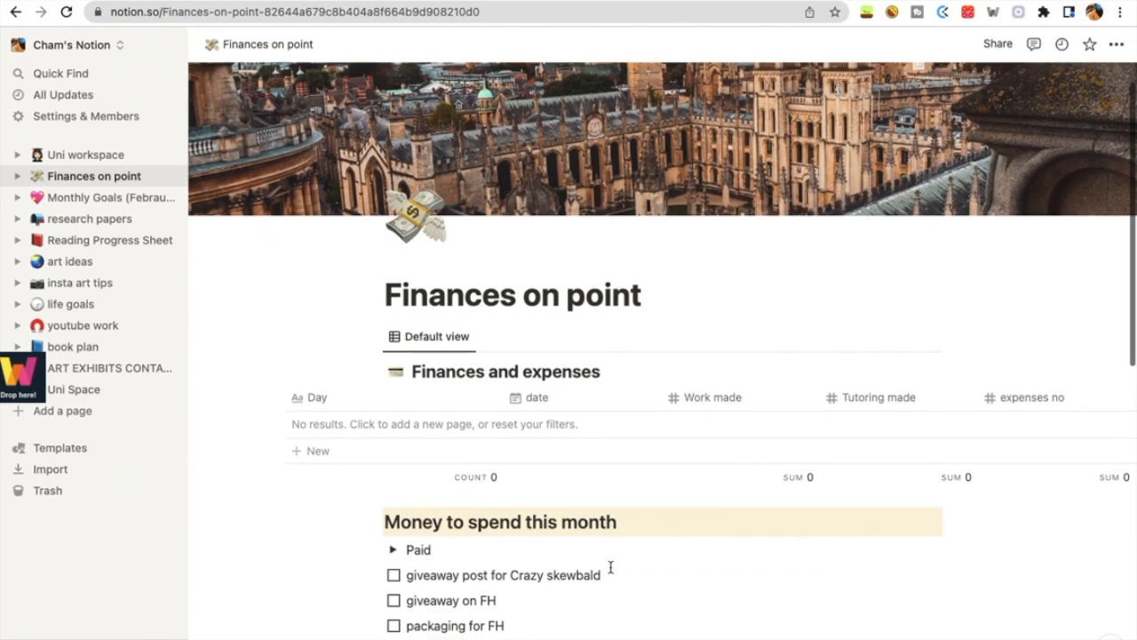
{"action": "left_click", "coordinate": [417, 424]}
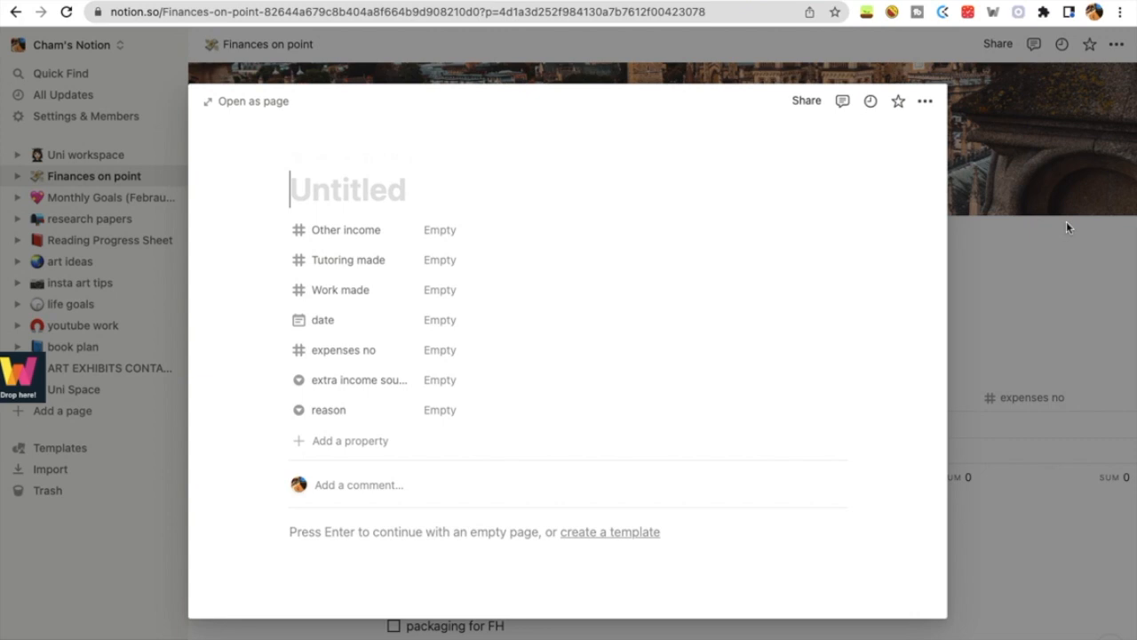
{"action": "left_click", "coordinate": [1021, 264]}
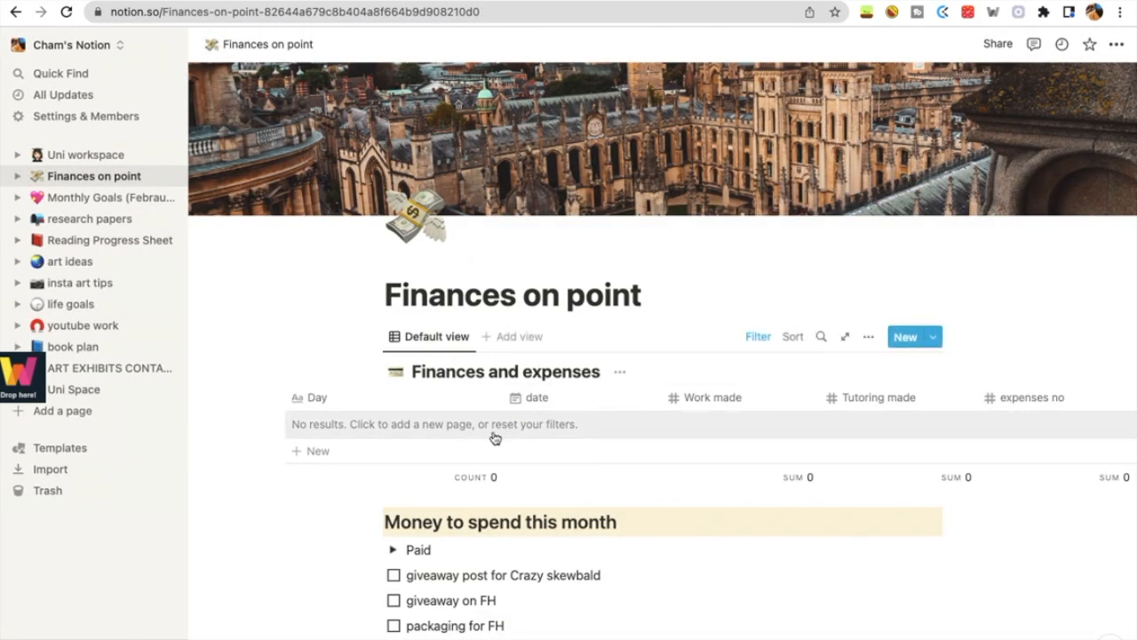
Add an entry named Tuesday, dated April 19, 2022, to the Finances and expenses table.
{"action": "left_click", "coordinate": [462, 440]}
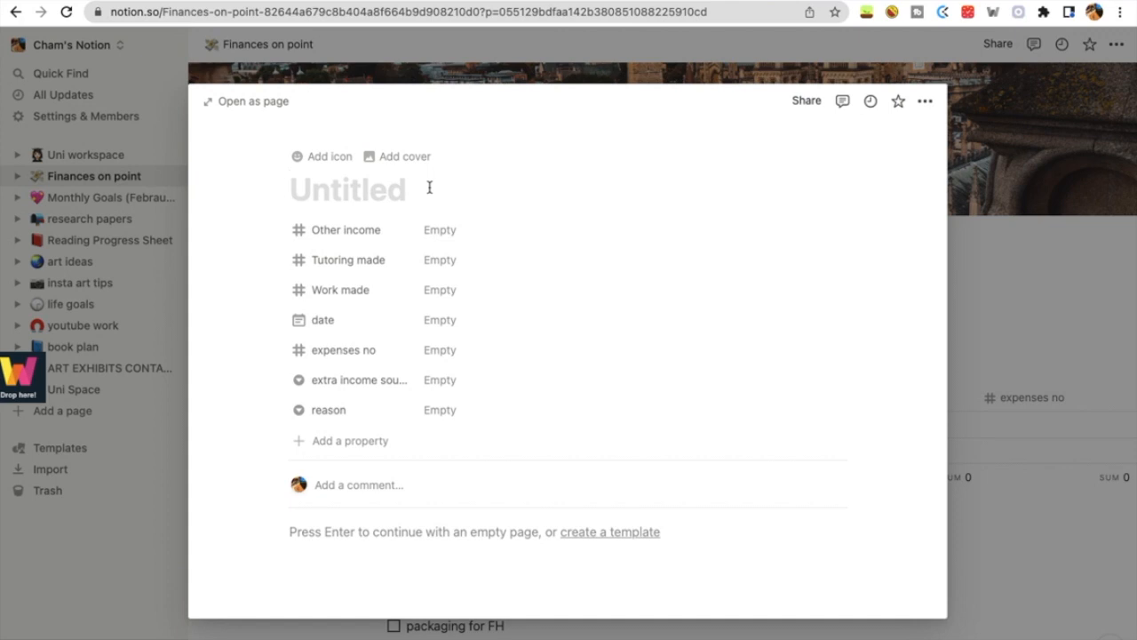
{"action": "type", "text": "Tuesday"}
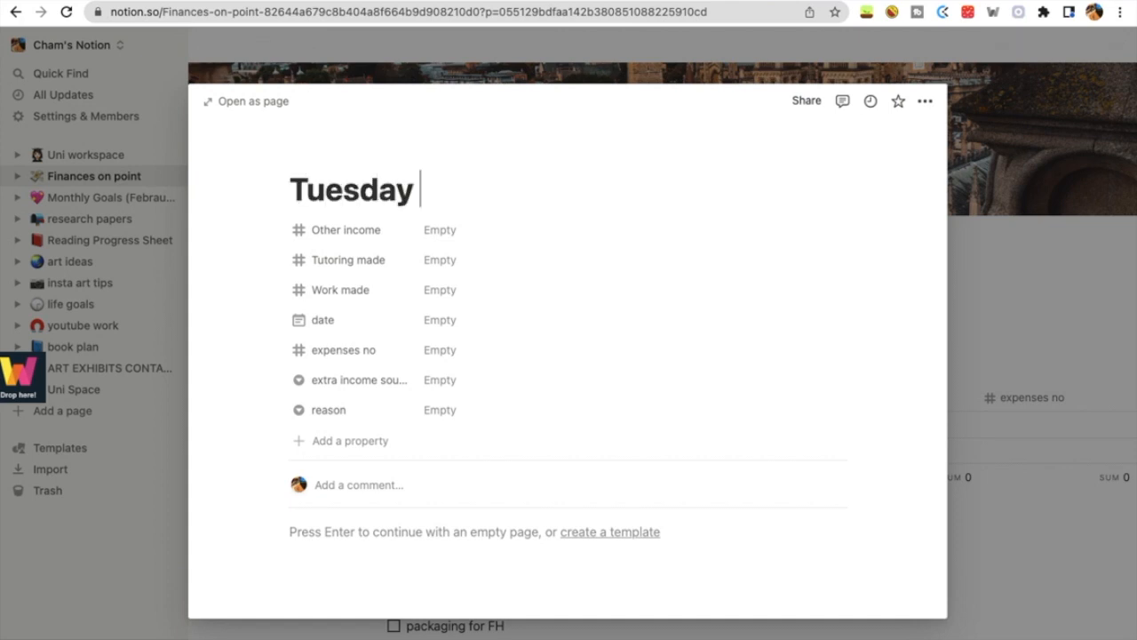
{"action": "left_click", "coordinate": [444, 321]}
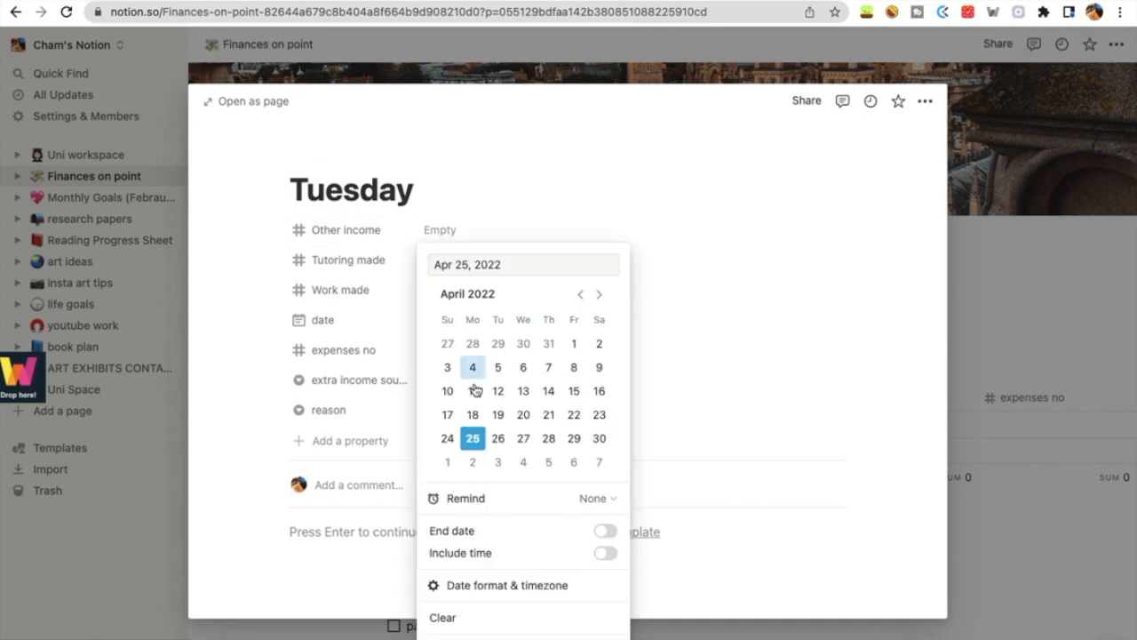
{"action": "left_click", "coordinate": [698, 403]}
Fill in the Tuesday entry with Tutoring made 120, Other income 40, Work made 70 and expenses no 30, and close it.
{"action": "left_click", "coordinate": [453, 262]}
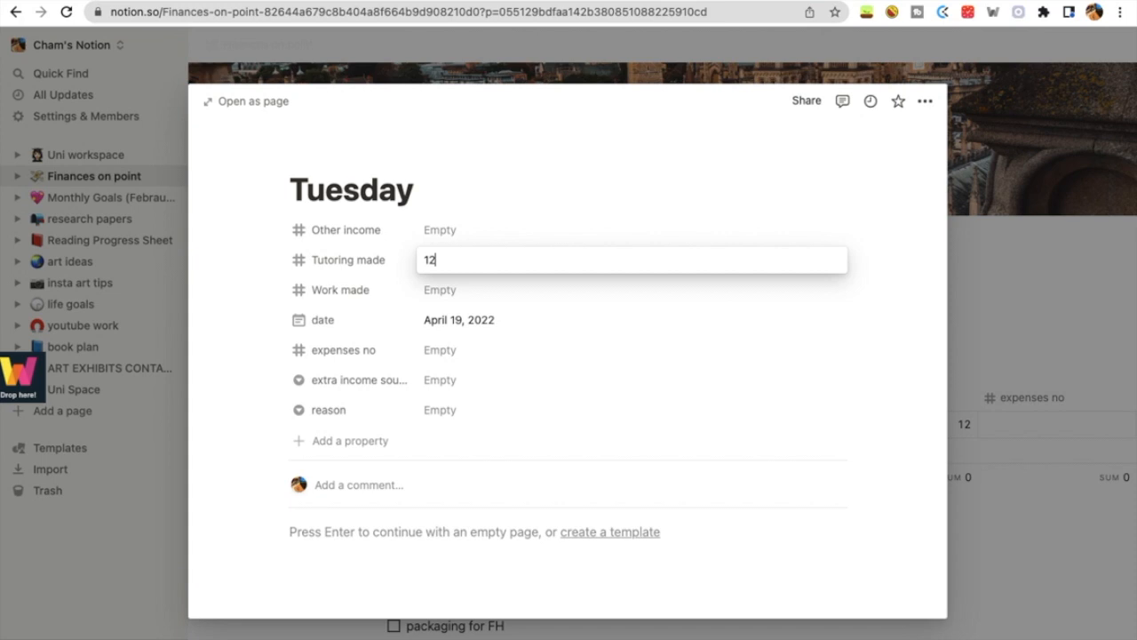
{"action": "key", "text": "Return"}
{"action": "left_click", "coordinate": [455, 231]}
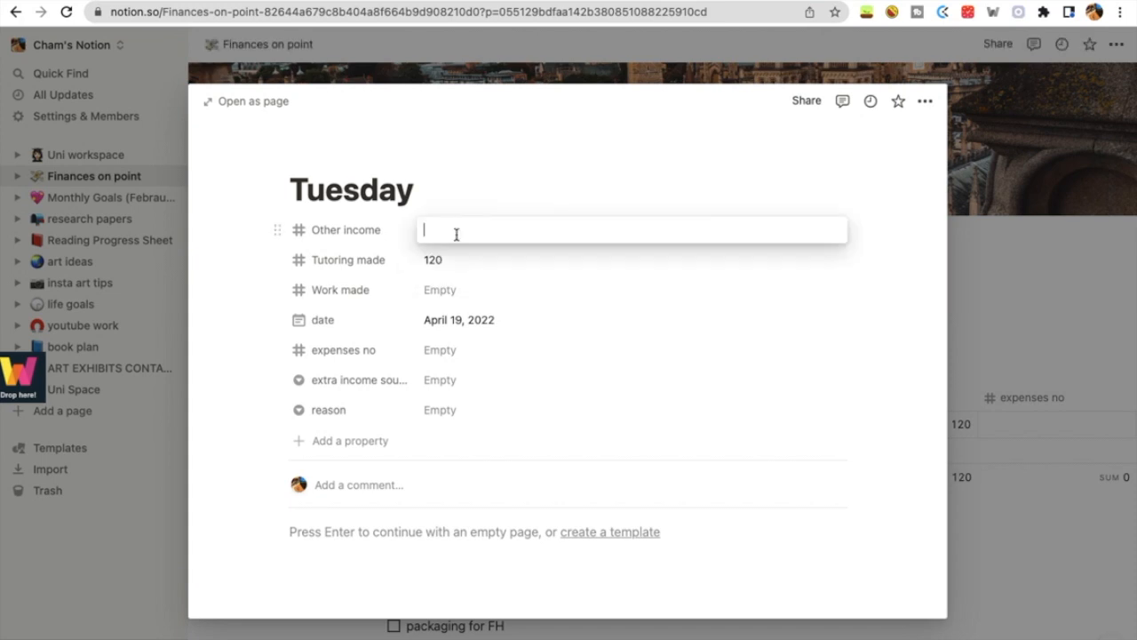
{"action": "key", "text": "Return"}
{"action": "left_click", "coordinate": [447, 291]}
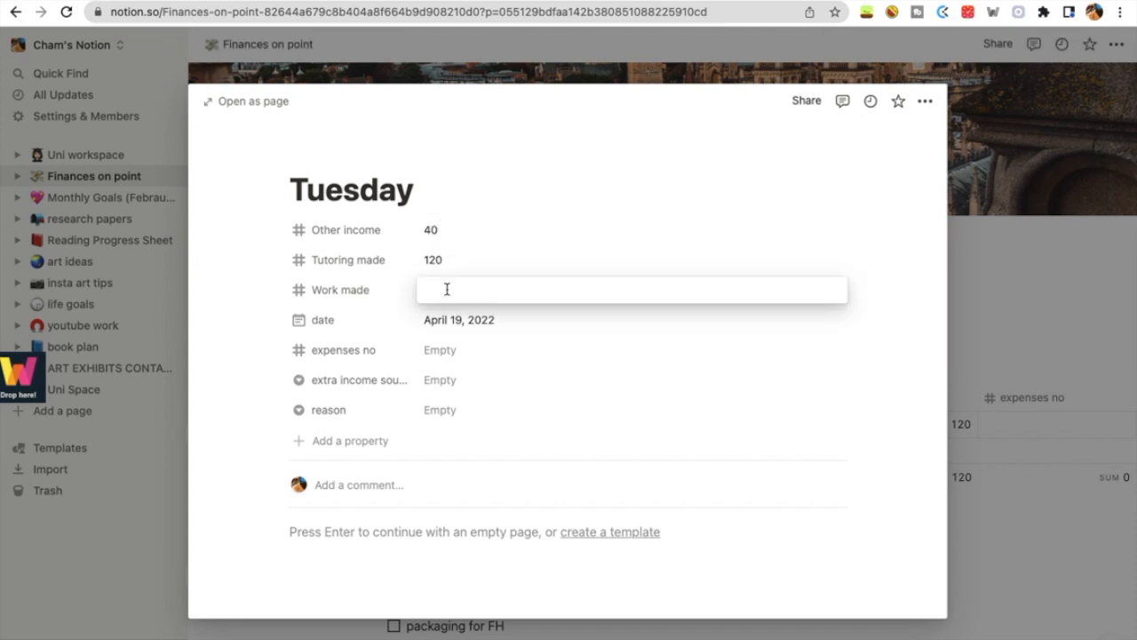
{"action": "key", "text": "Return"}
{"action": "left_click", "coordinate": [459, 349]}
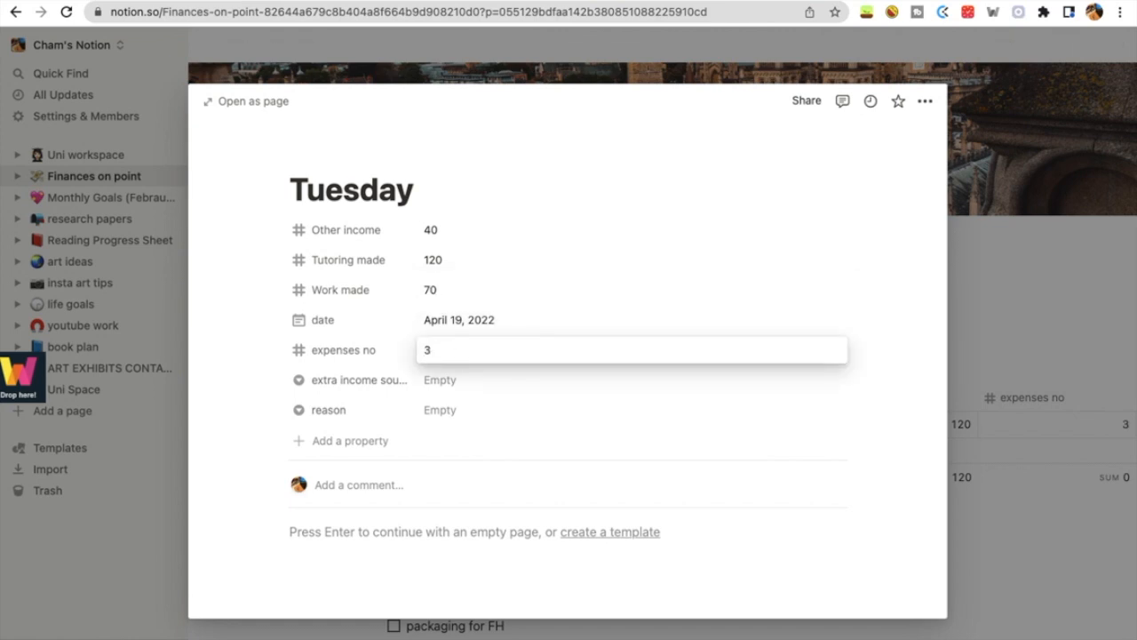
{"action": "key", "text": "Return"}
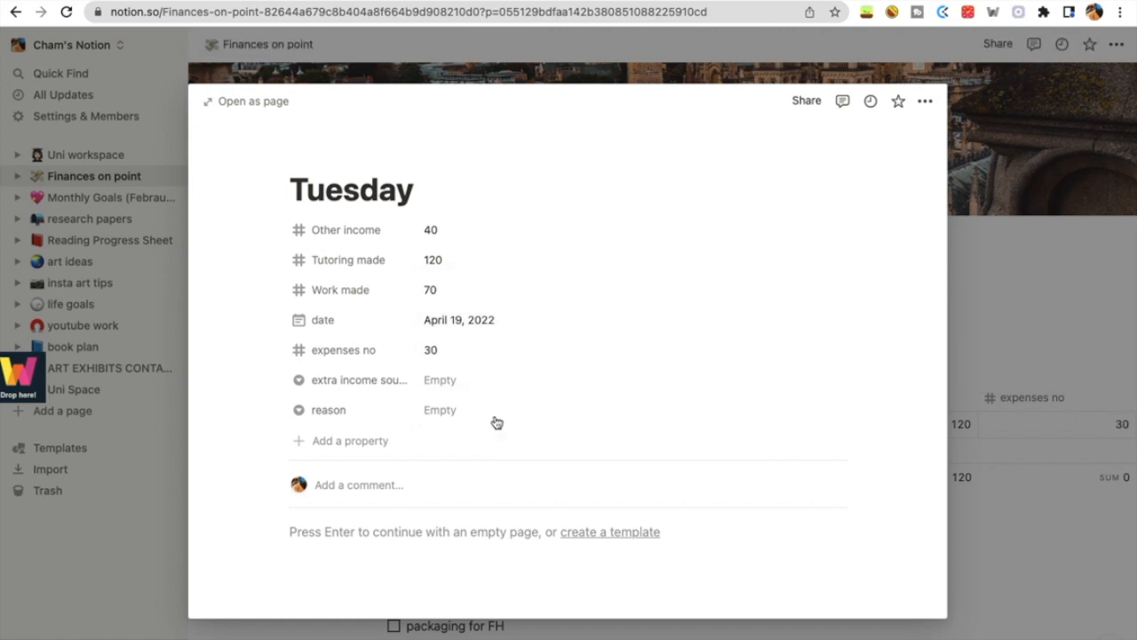
{"action": "left_click", "coordinate": [1098, 619]}
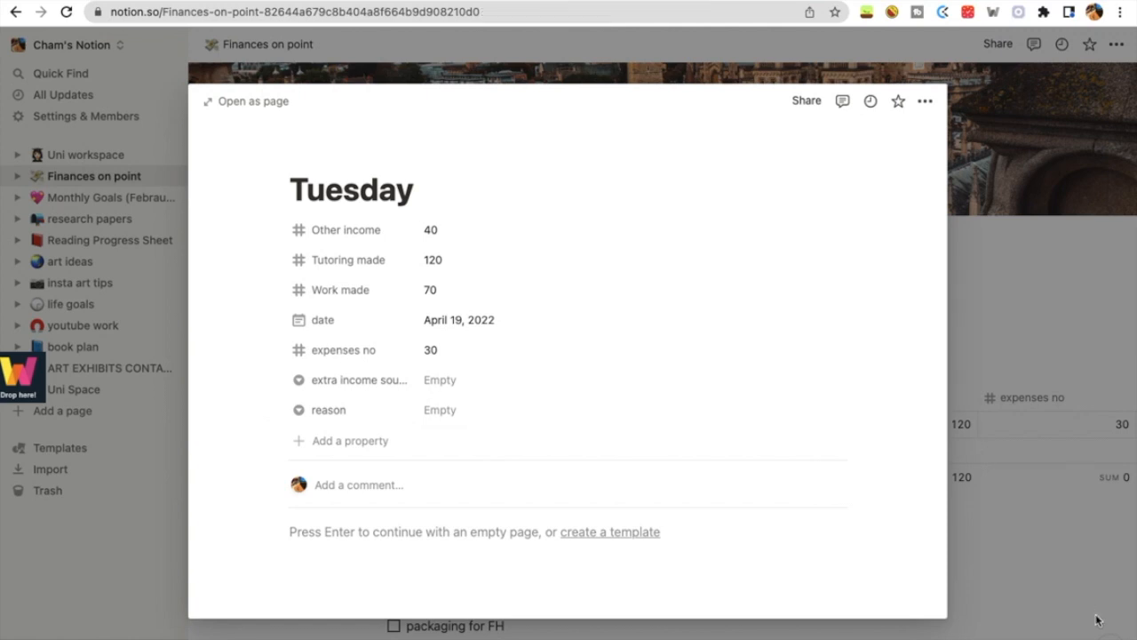
Set the reason for Tuesday's expense to food.
{"action": "scroll", "coordinate": [1033, 463], "scroll_direction": "right", "scroll_amount": 5}
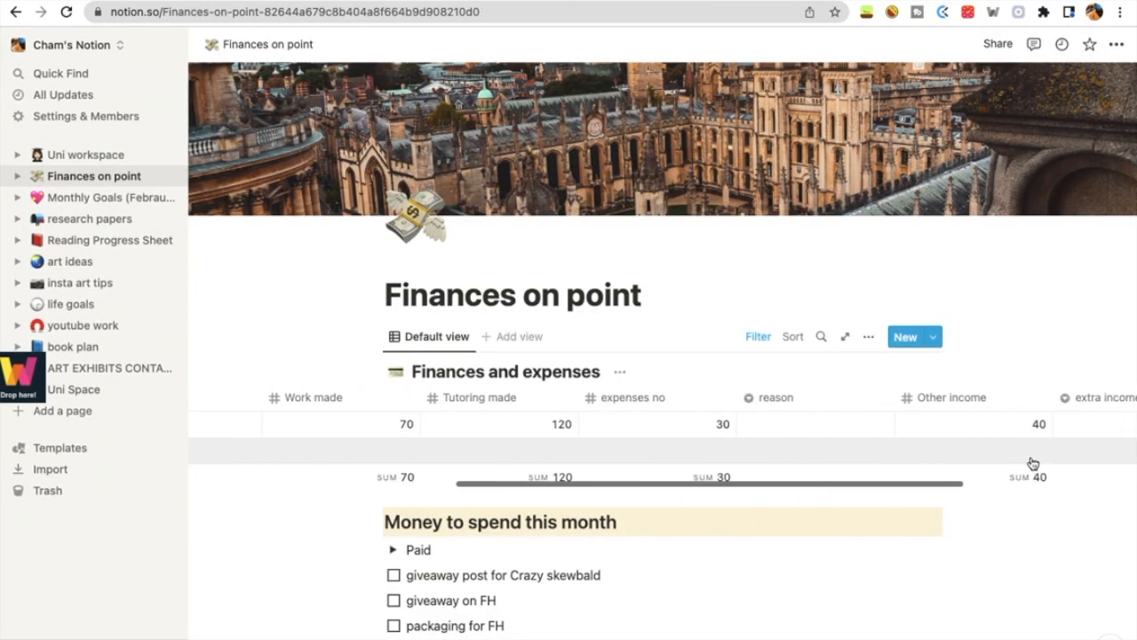
{"action": "left_click", "coordinate": [743, 424]}
{"action": "left_click", "coordinate": [706, 563]}
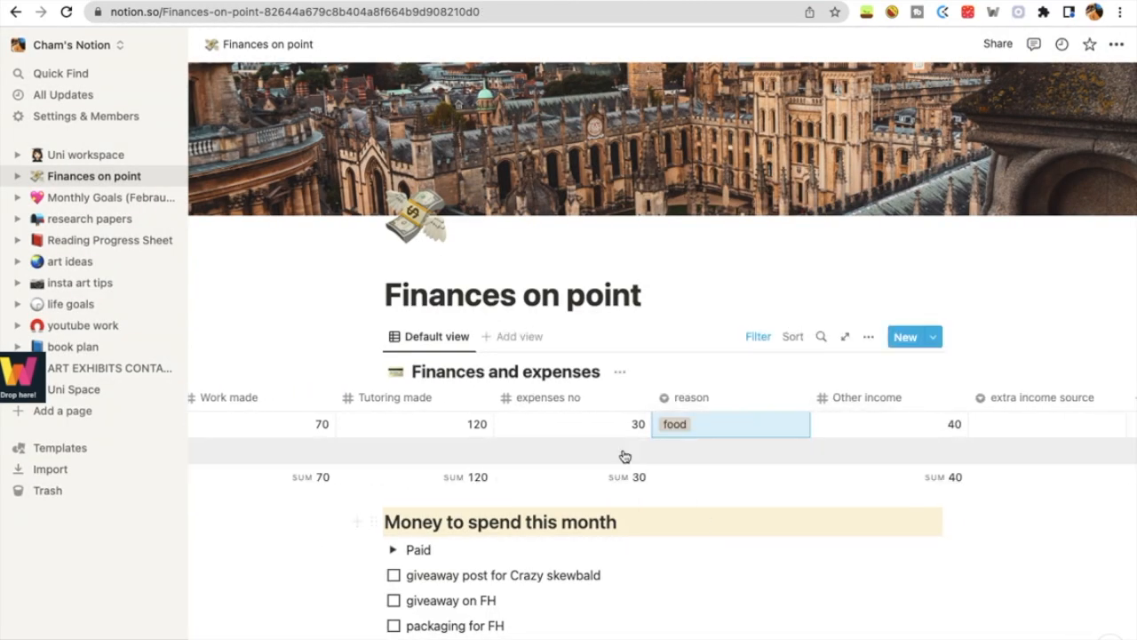
Try to add an entry to the Finances and expenses table with only the name Wednesday filled in.
{"action": "scroll", "coordinate": [463, 463], "scroll_direction": "left", "scroll_amount": 6}
{"action": "left_click", "coordinate": [463, 462]}
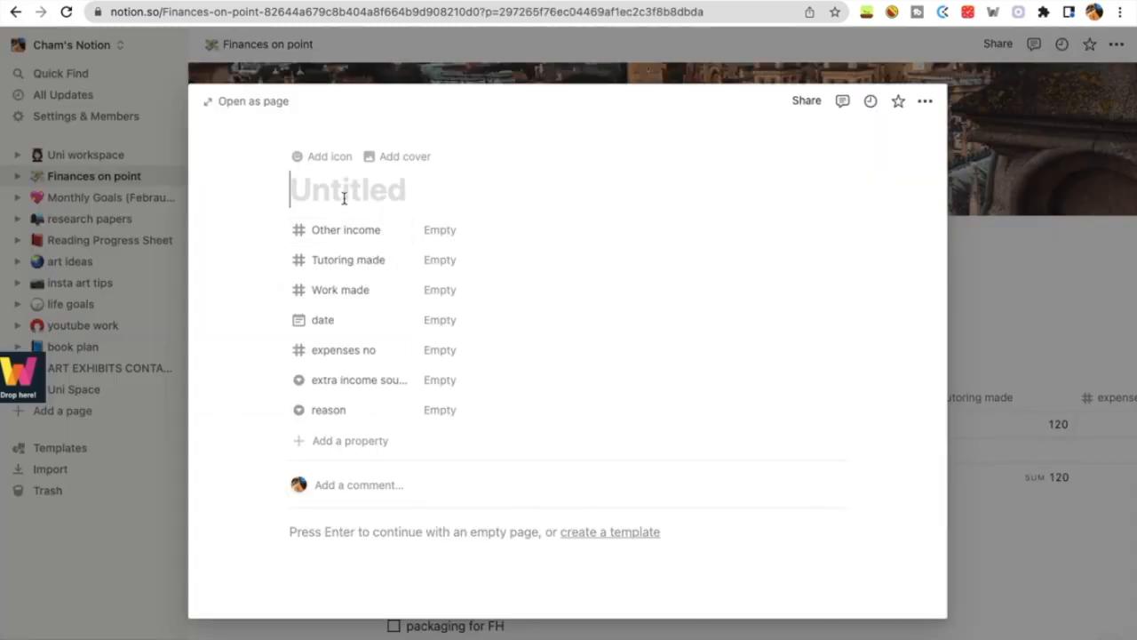
{"action": "type", "text": "Mond"}
{"action": "key", "text": "BackSpace"}
{"action": "key", "text": "BackSpace"}
{"action": "key", "text": "BackSpace"}
{"action": "key", "text": "BackSpace"}
{"action": "type", "text": "Wednesday"}
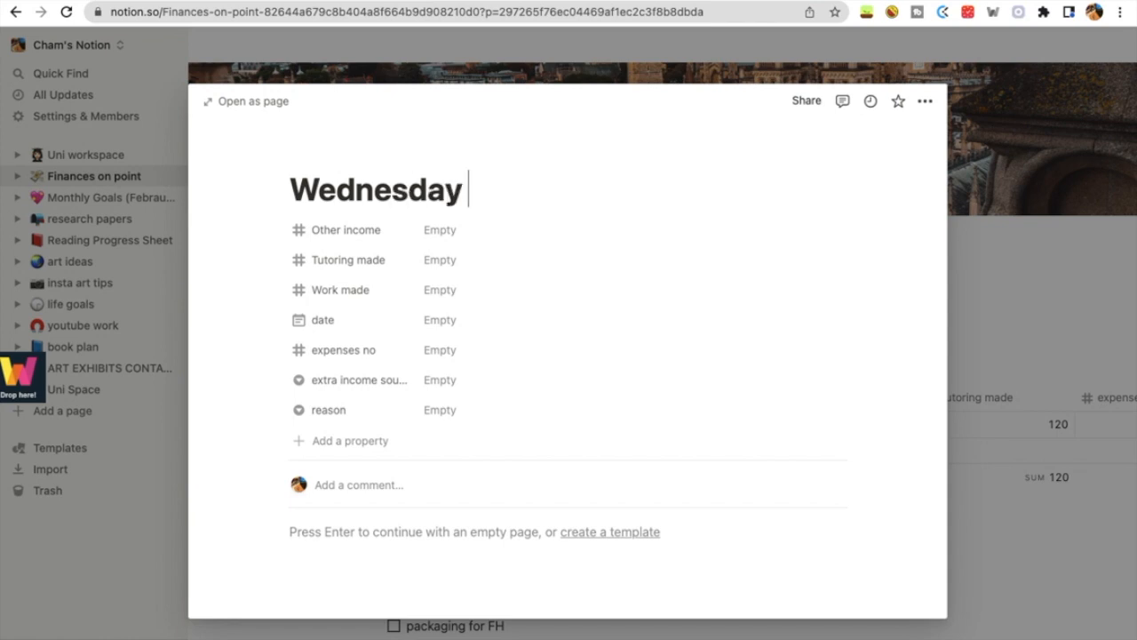
{"action": "left_click", "coordinate": [1095, 353]}
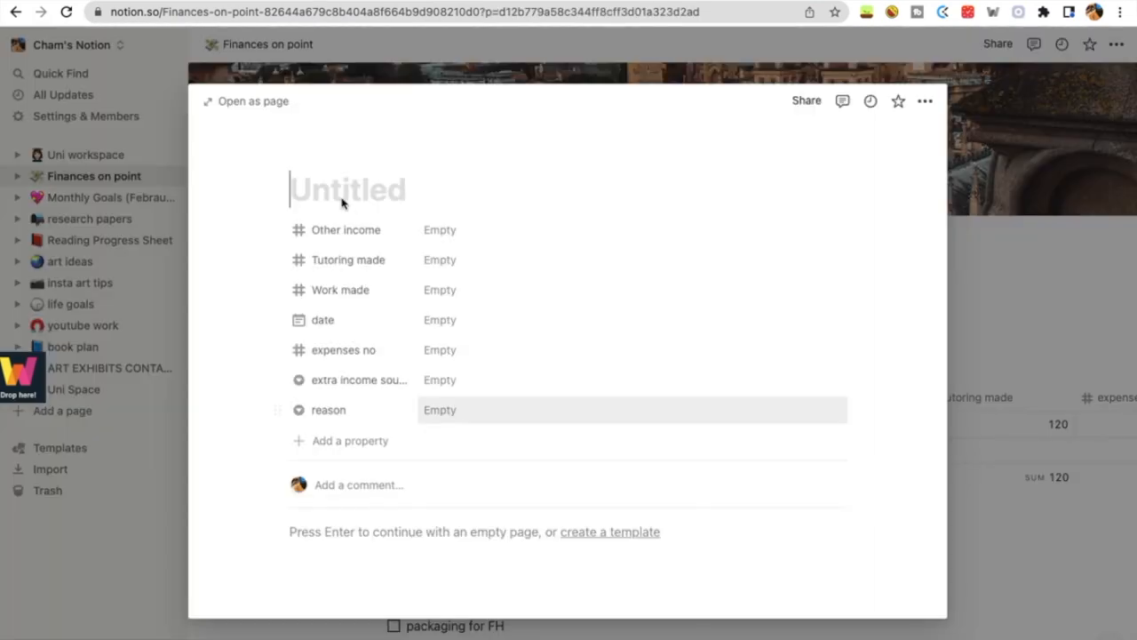
Name the new Finances and expenses entry Wednesday, date it April 13, 2022, and close it.
{"action": "type", "text": "Wednesday"}
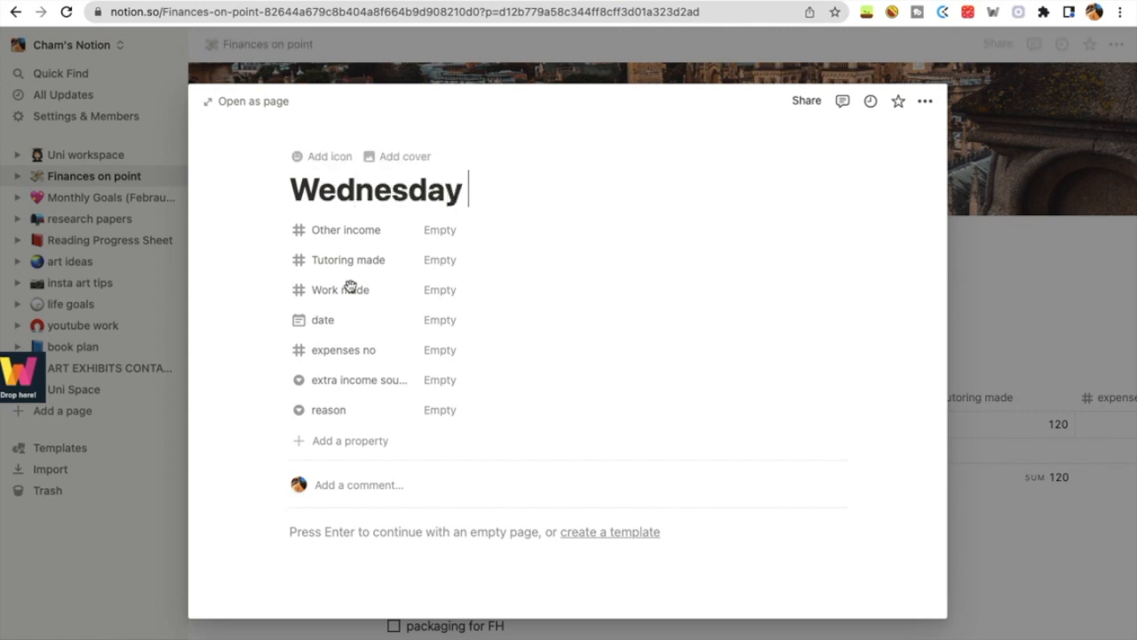
{"action": "left_click", "coordinate": [465, 320]}
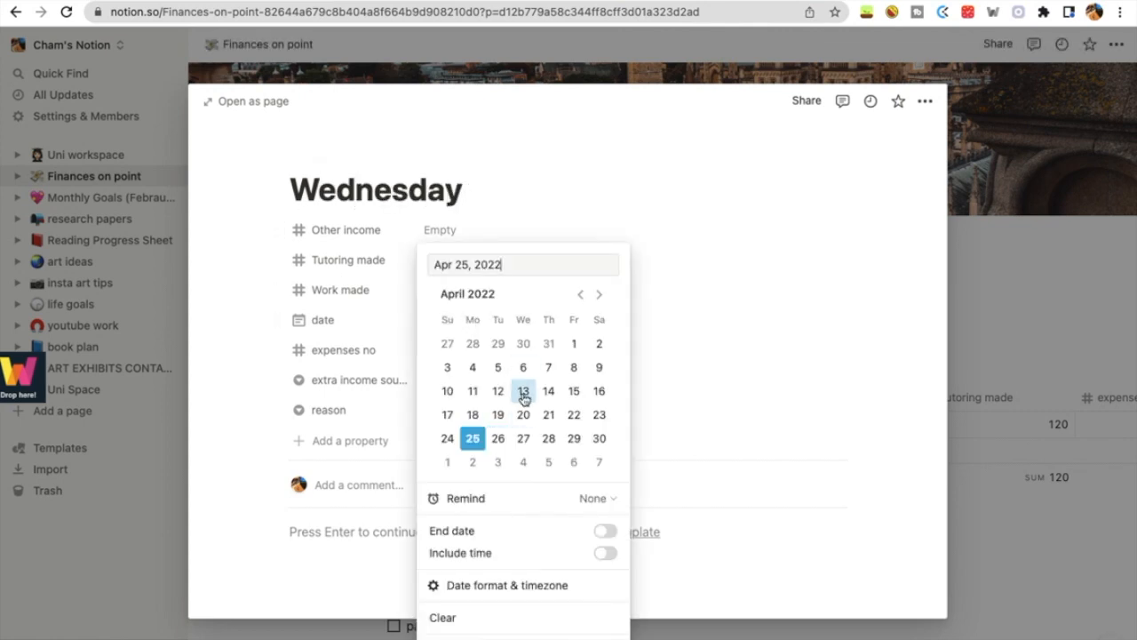
{"action": "left_click", "coordinate": [524, 392]}
{"action": "left_click", "coordinate": [982, 447]}
{"action": "left_click", "coordinate": [982, 447]}
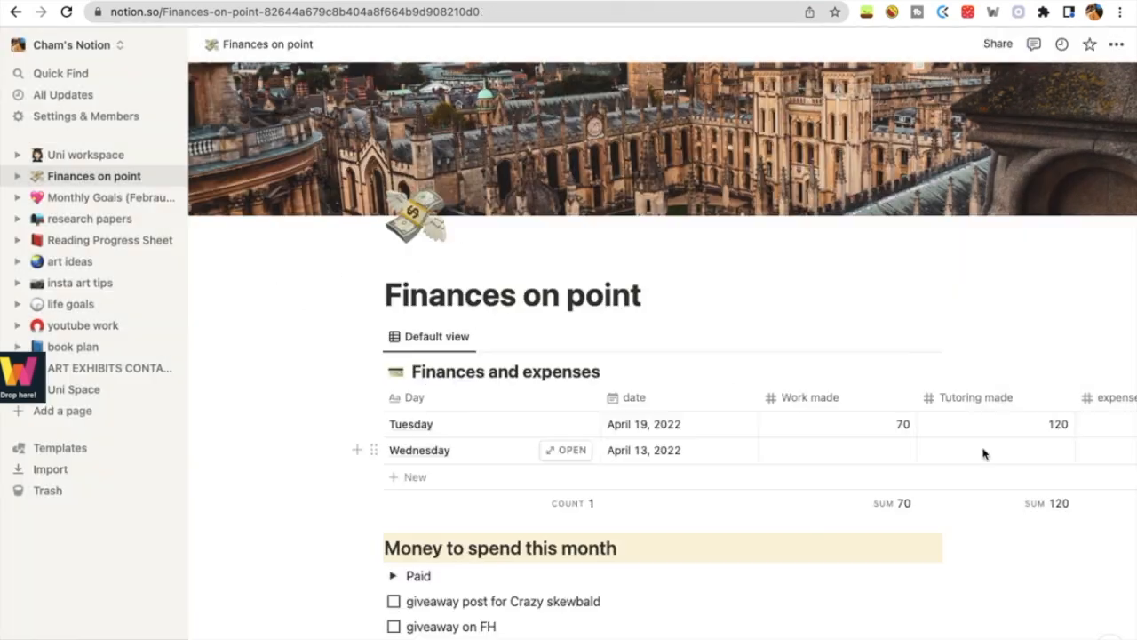
Change the Wednesday entry's date to April 20, 2022.
{"action": "scroll", "coordinate": [985, 454], "scroll_direction": "down", "scroll_amount": 1}
{"action": "scroll", "coordinate": [984, 455], "scroll_direction": "right", "scroll_amount": 3}
{"action": "left_click", "coordinate": [551, 425]}
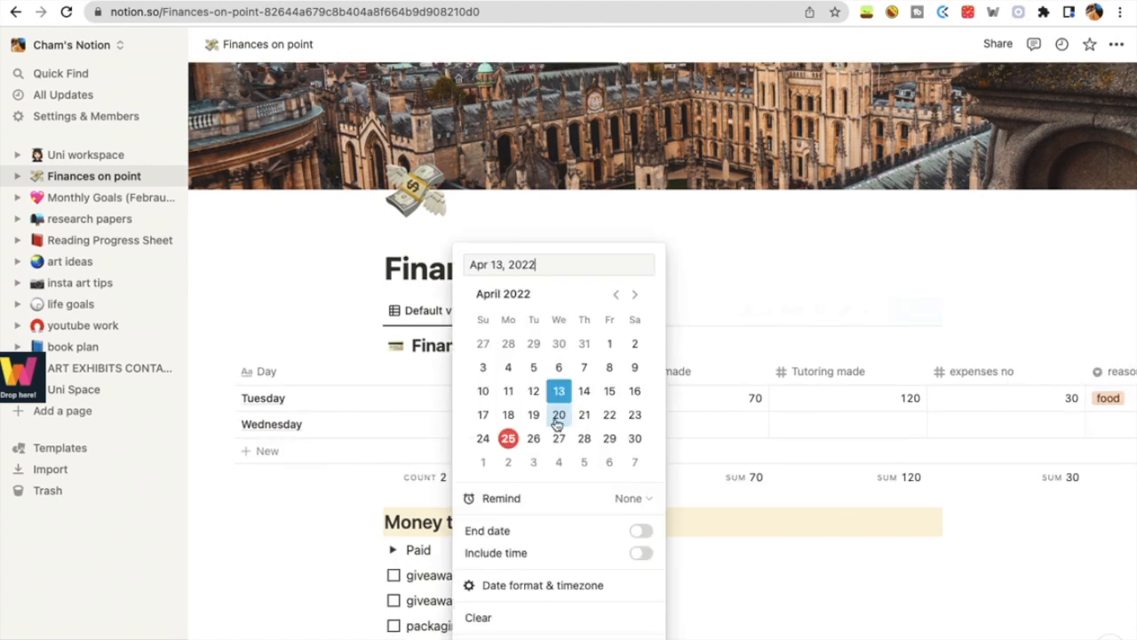
{"action": "left_click", "coordinate": [824, 540]}
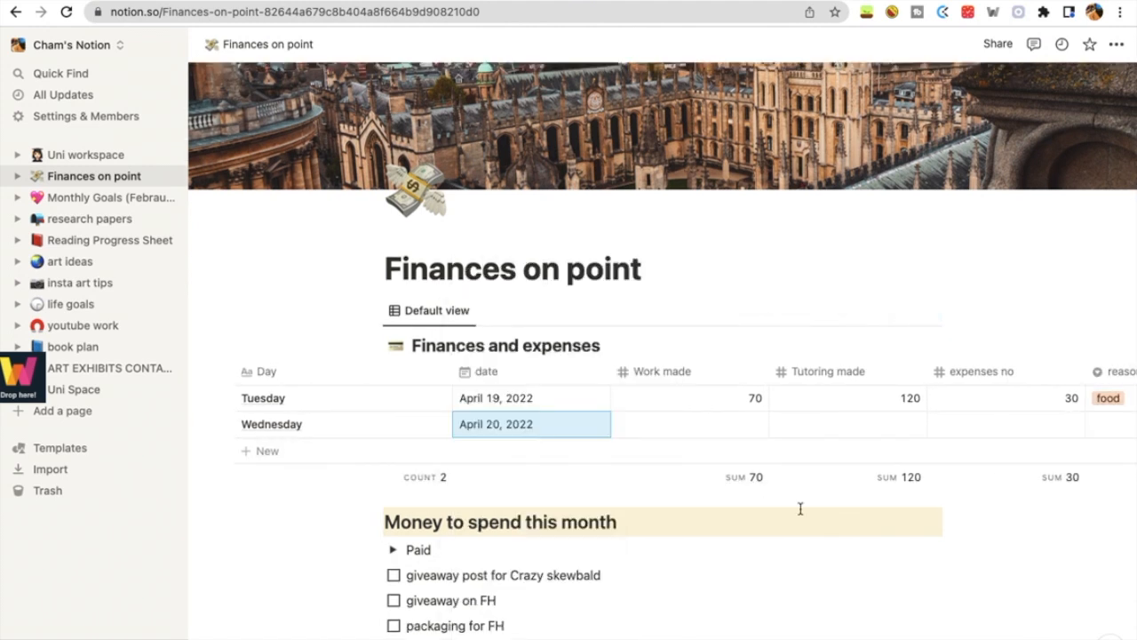
Fill in Wednesday's row with work made 82, tutoring made 250 and expenses 78.
{"action": "left_click", "coordinate": [721, 429]}
{"action": "type", "text": "82"}
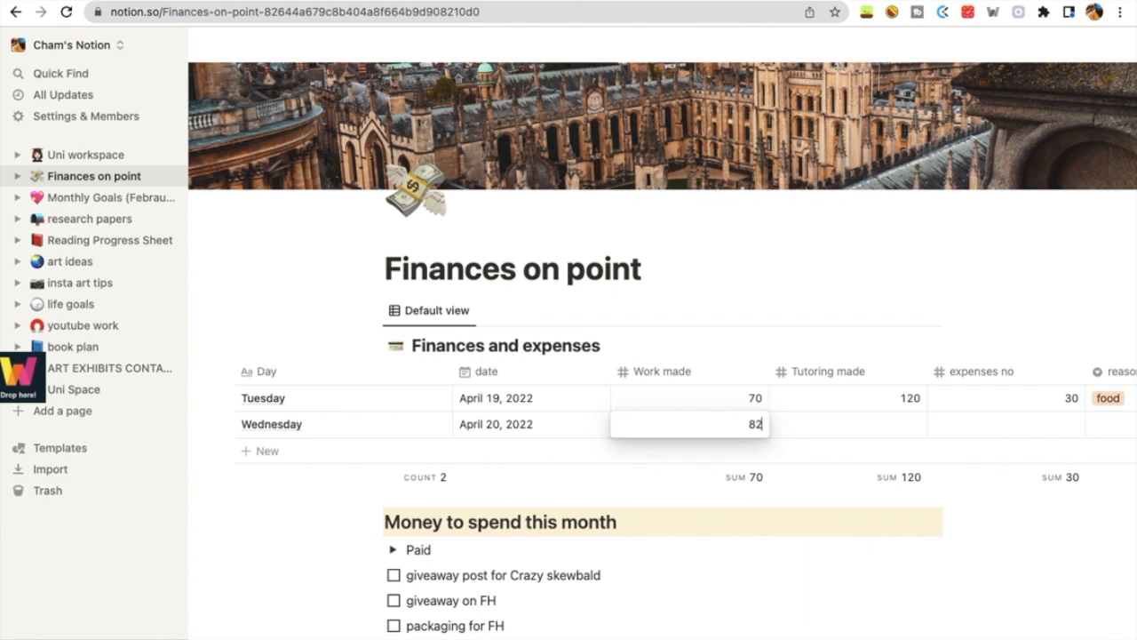
{"action": "key", "text": "Return"}
{"action": "left_click", "coordinate": [887, 435]}
{"action": "type", "text": "25"}
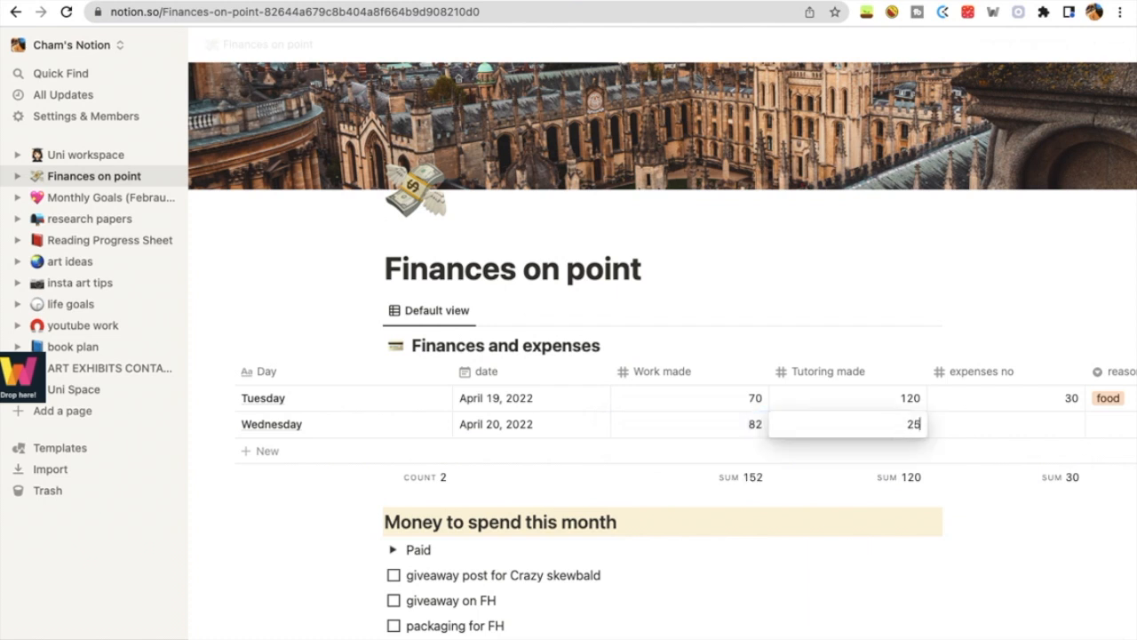
{"action": "key", "text": "Return"}
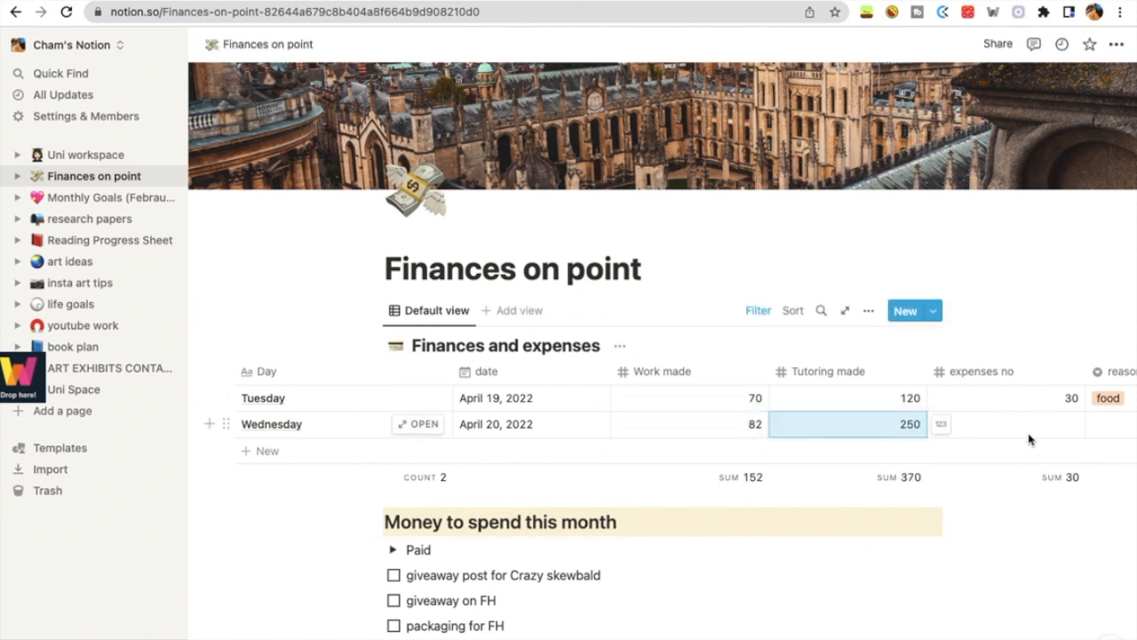
{"action": "left_click", "coordinate": [1029, 437]}
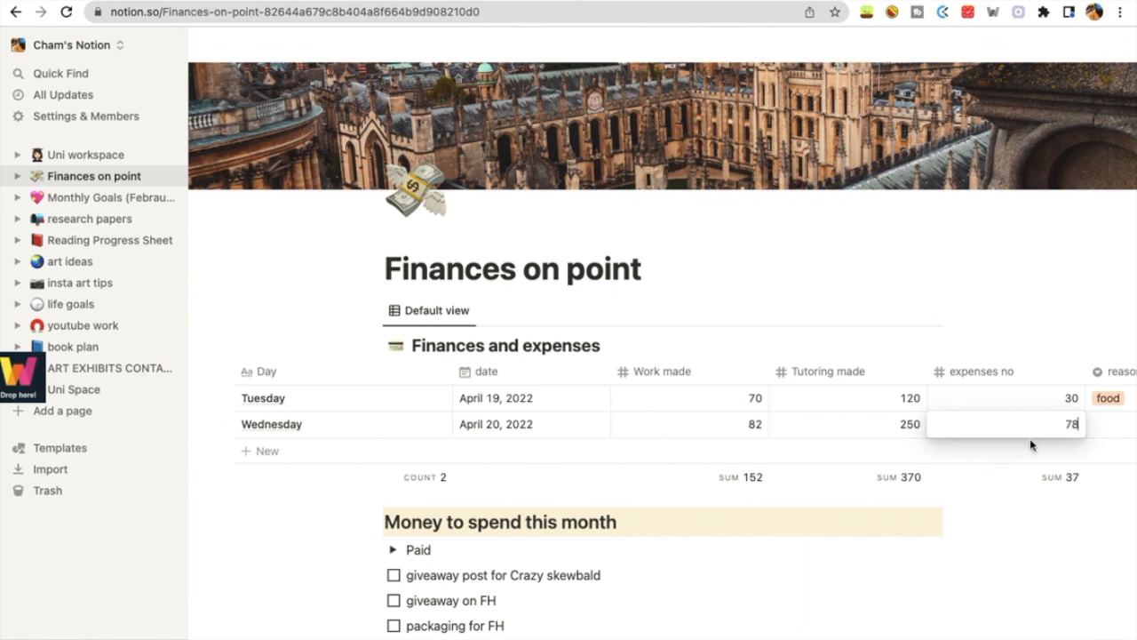
{"action": "key", "text": "Return"}
Create a new reason option named Clothes and assign it to Wednesday's expense.
{"action": "scroll", "coordinate": [1054, 378], "scroll_direction": "right", "scroll_amount": 5}
{"action": "left_click", "coordinate": [695, 433]}
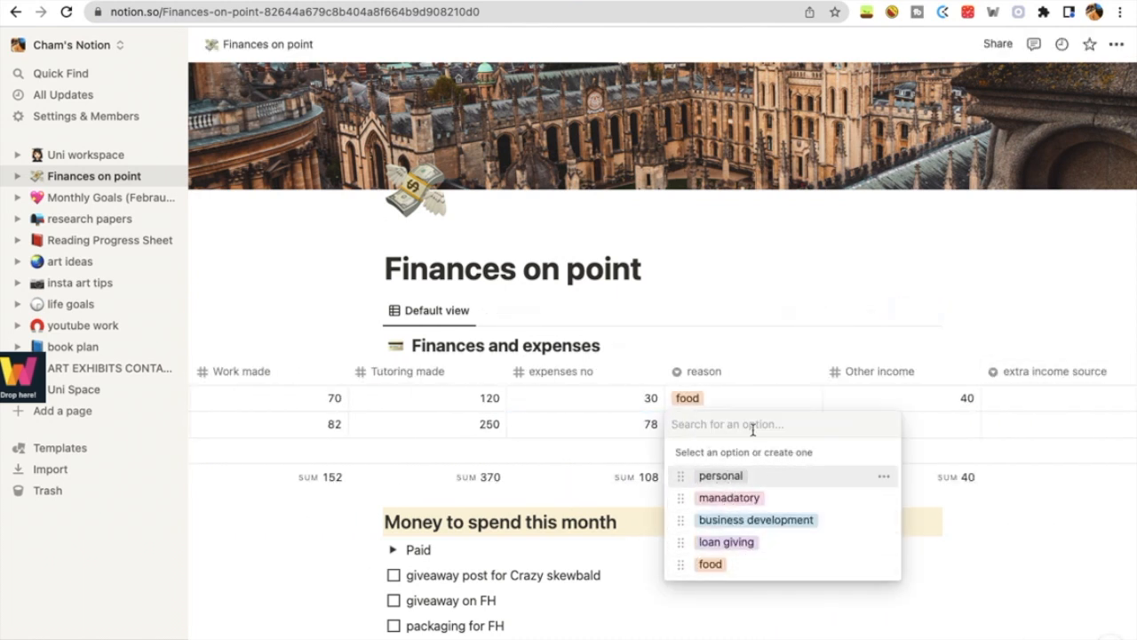
{"action": "type", "text": "Clo"}
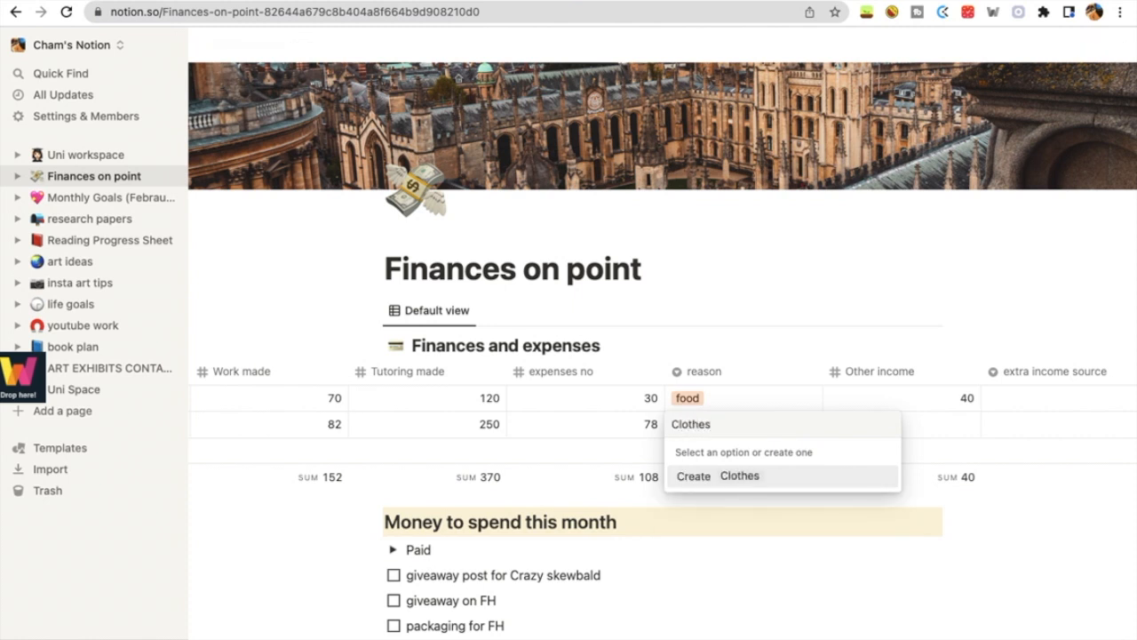
{"action": "type", "text": "thes"}
{"action": "key", "text": "Return"}
{"action": "left_click", "coordinate": [777, 426]}
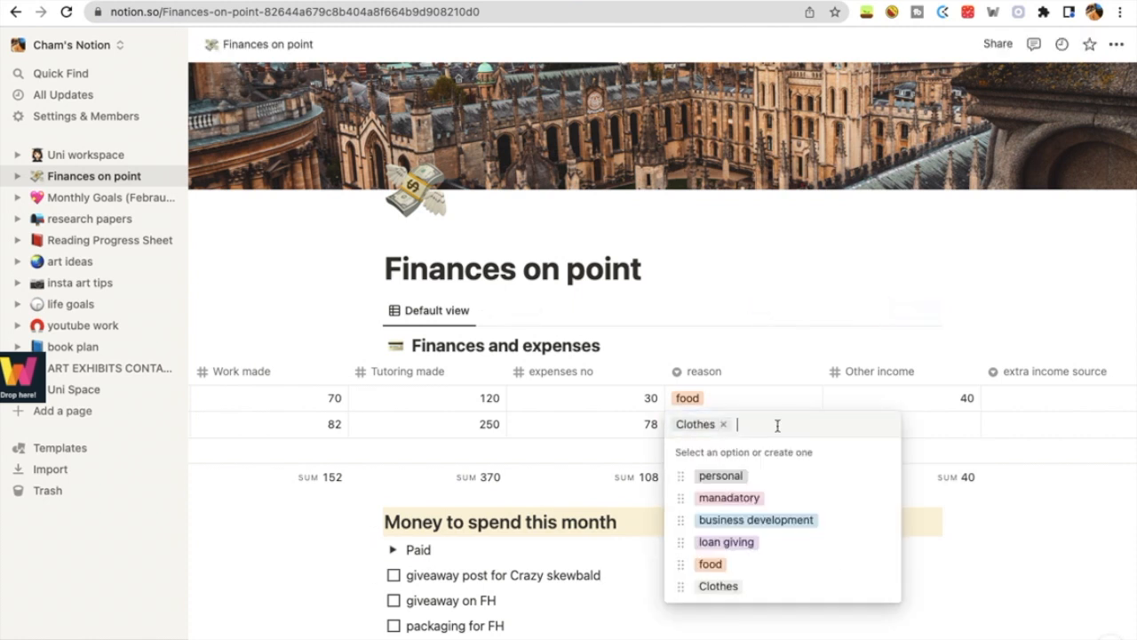
{"action": "key", "text": "Escape"}
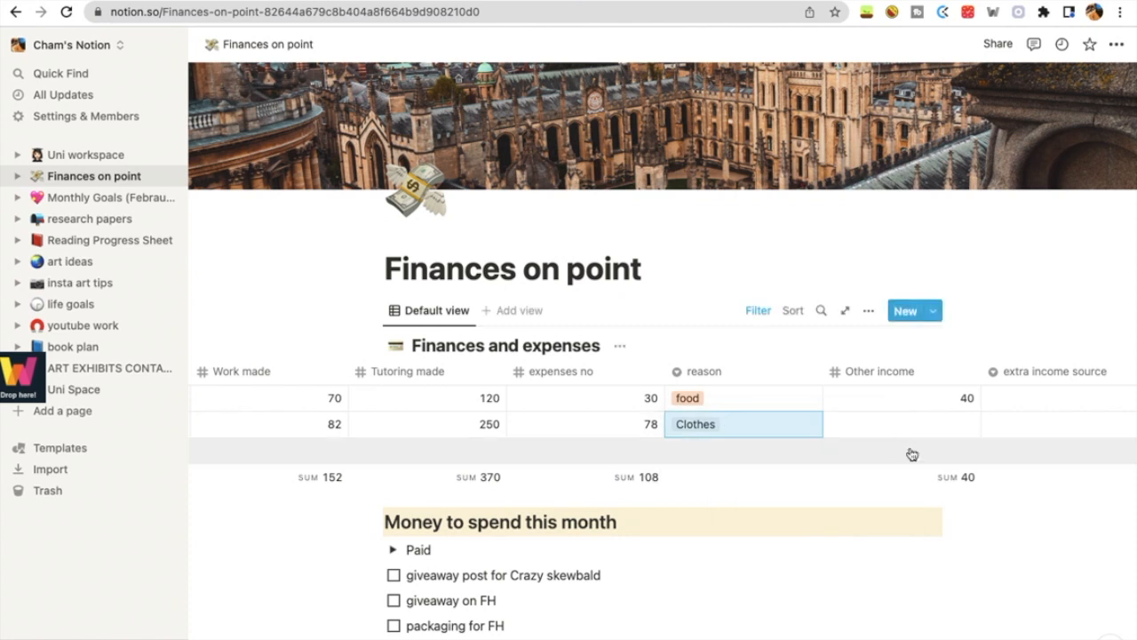
Set Wednesday's other income to 0 and Tuesday's extra income source to personal.
{"action": "left_click", "coordinate": [897, 426]}
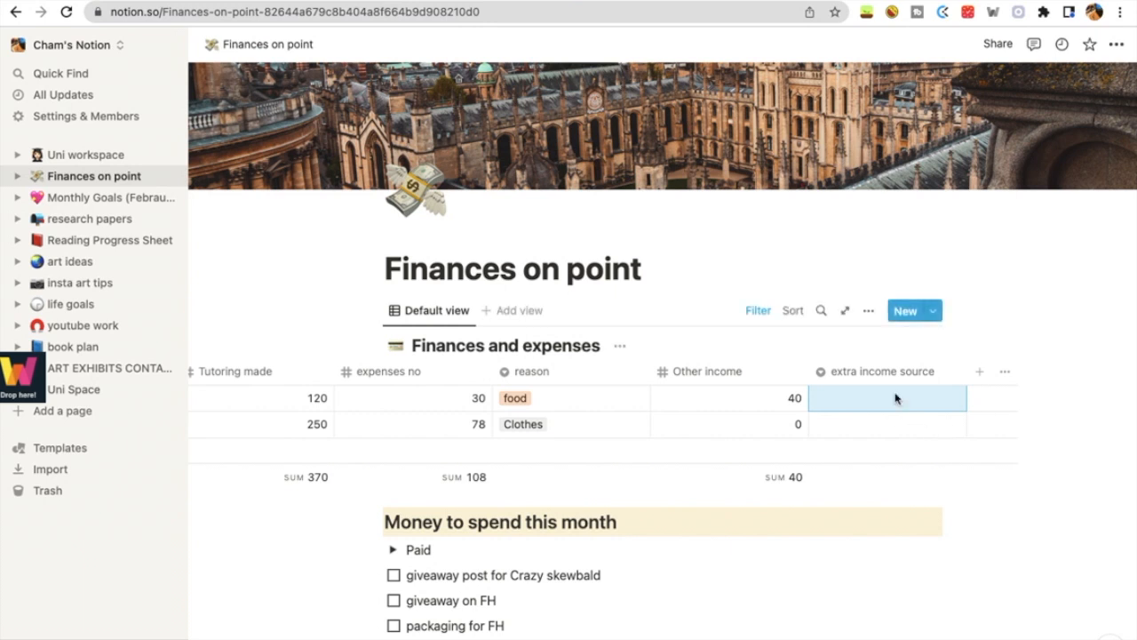
{"action": "left_click", "coordinate": [895, 398]}
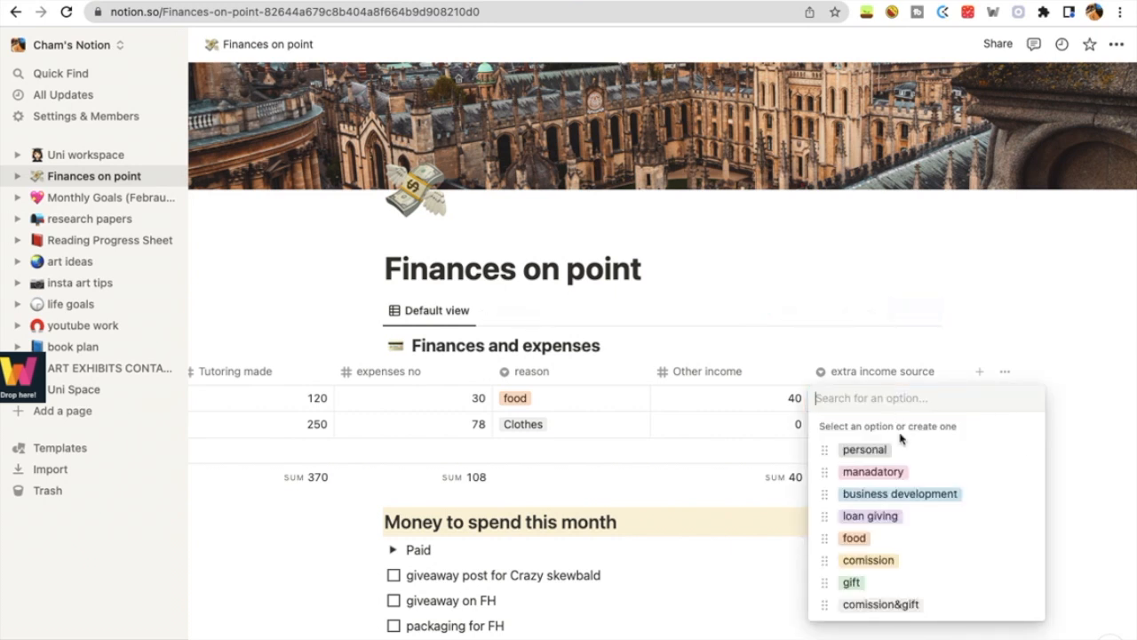
{"action": "left_click", "coordinate": [901, 450]}
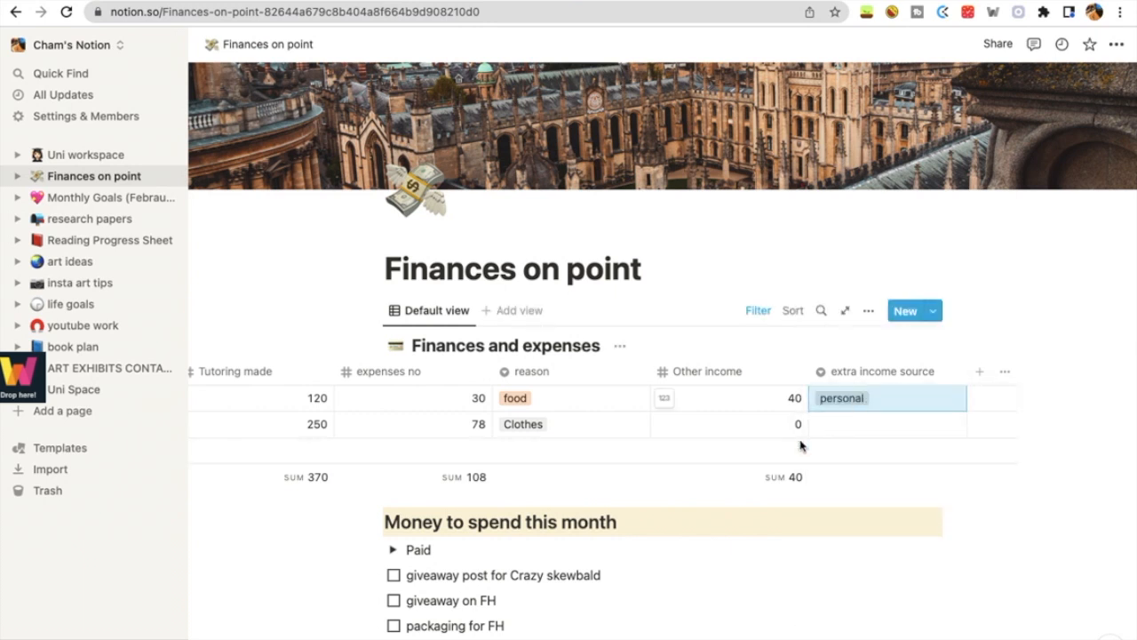
{"action": "scroll", "coordinate": [799, 447], "scroll_direction": "left", "scroll_amount": 10}
{"action": "scroll", "coordinate": [799, 447], "scroll_direction": "right", "scroll_amount": 5}
{"action": "scroll", "coordinate": [801, 447], "scroll_direction": "right", "scroll_amount": 5}
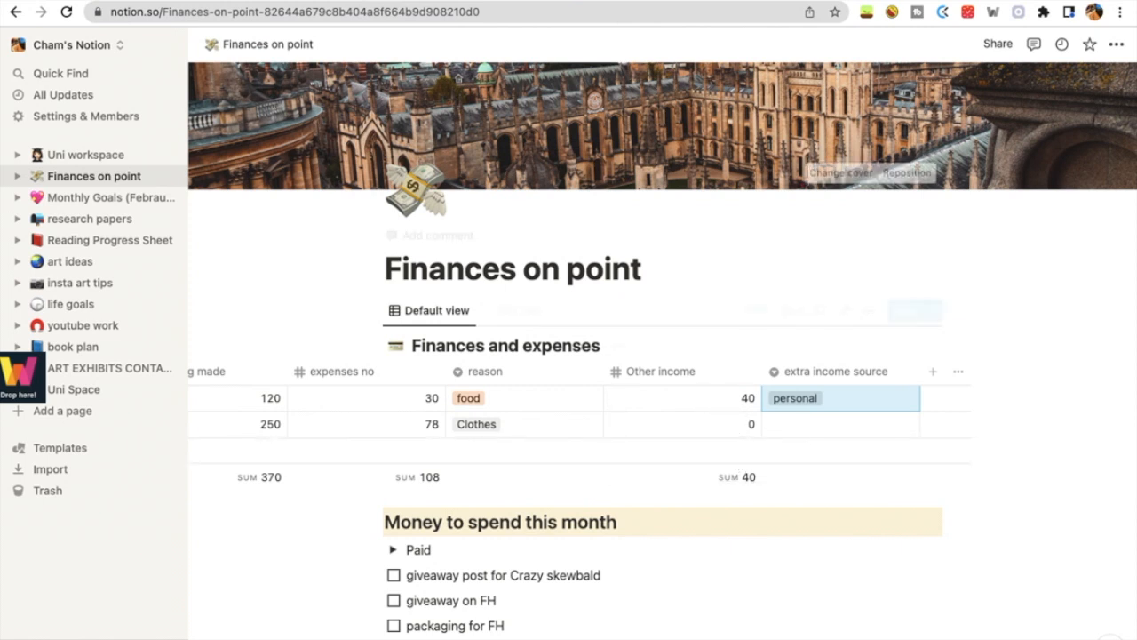
{"action": "mouse_move", "coordinate": [743, 2]}
{"action": "scroll", "coordinate": [696, 424], "scroll_direction": "left", "scroll_amount": 5}
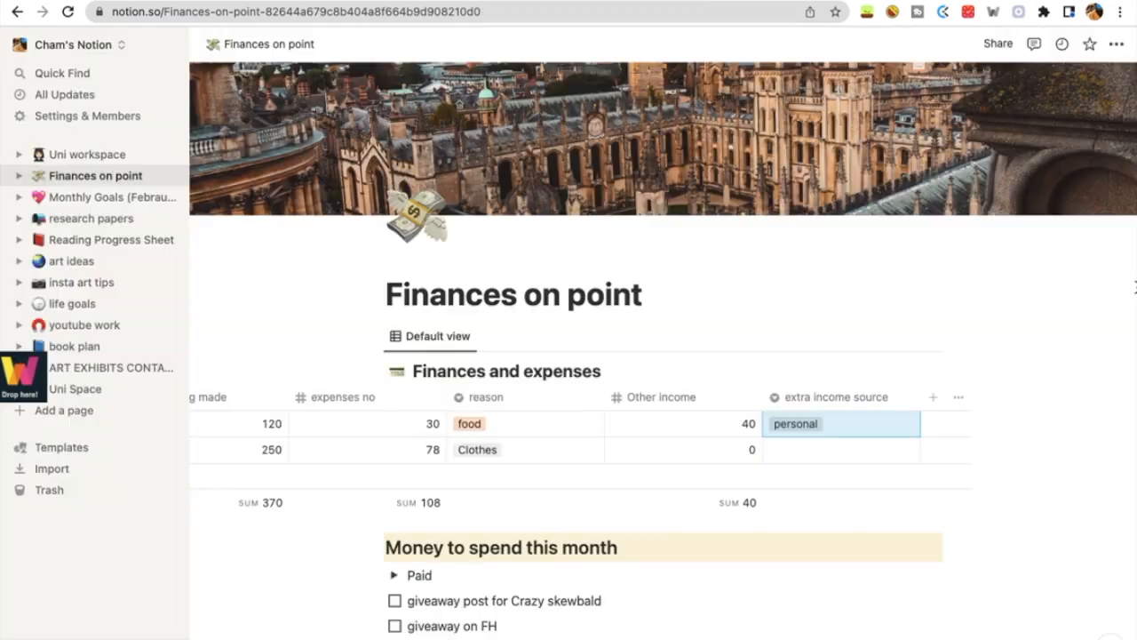
{"action": "scroll", "coordinate": [966, 263], "scroll_direction": "up", "scroll_amount": 1}
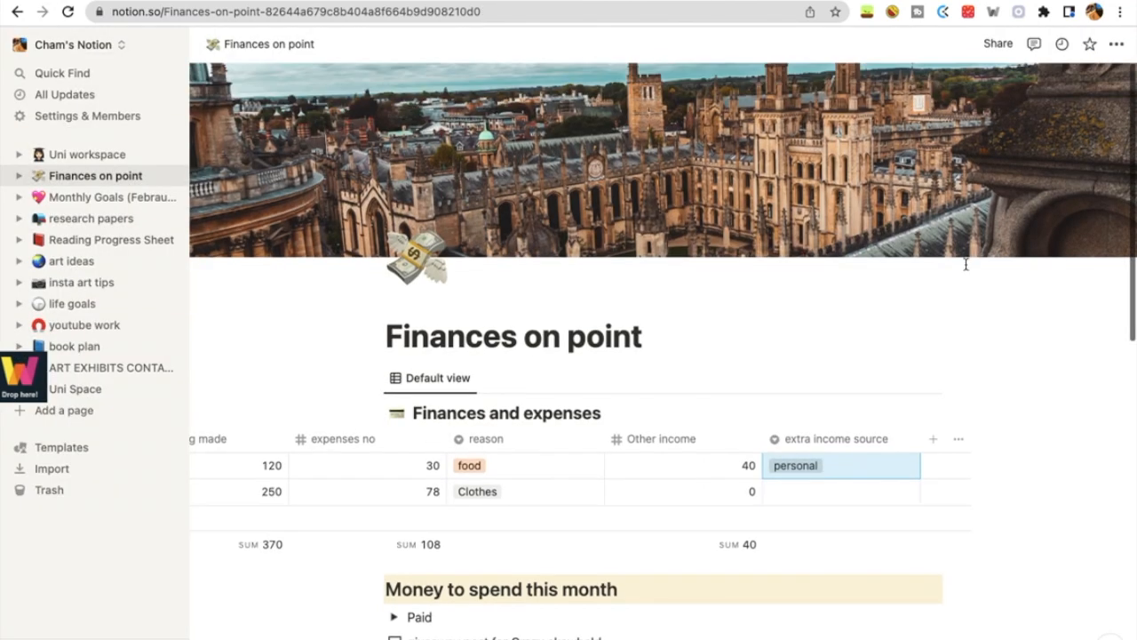
Open the Reading Progress Sheet (1) page and add a book entry titled The End of Us.
{"action": "left_click", "coordinate": [89, 304]}
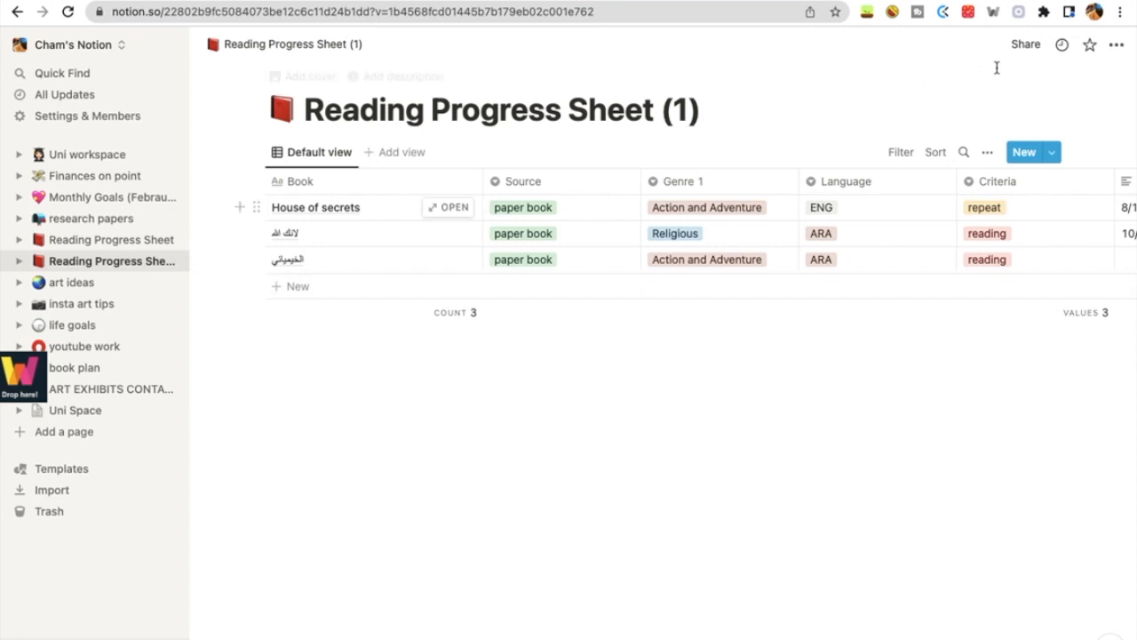
{"action": "scroll", "coordinate": [983, 199], "scroll_direction": "right", "scroll_amount": 3}
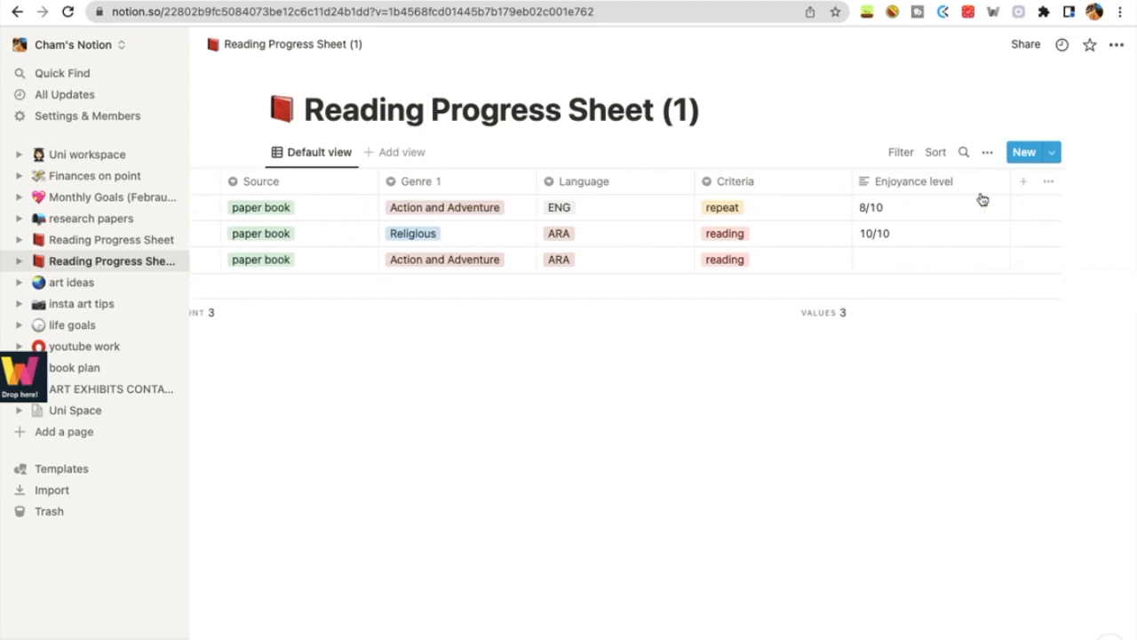
{"action": "scroll", "coordinate": [982, 199], "scroll_direction": "left", "scroll_amount": 5}
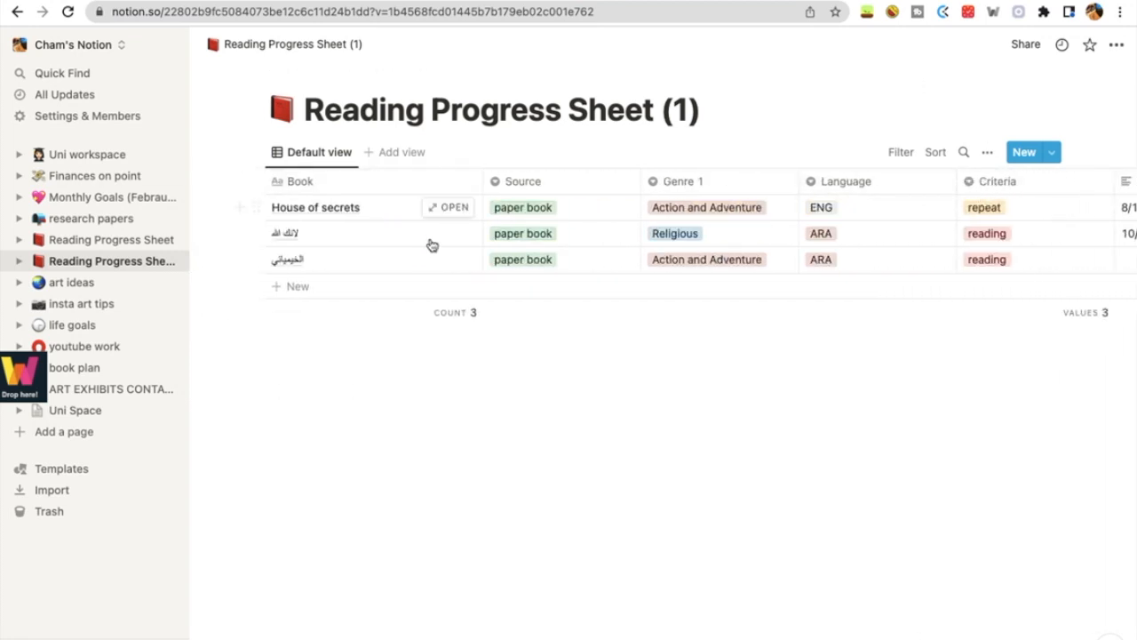
{"action": "left_click", "coordinate": [435, 289]}
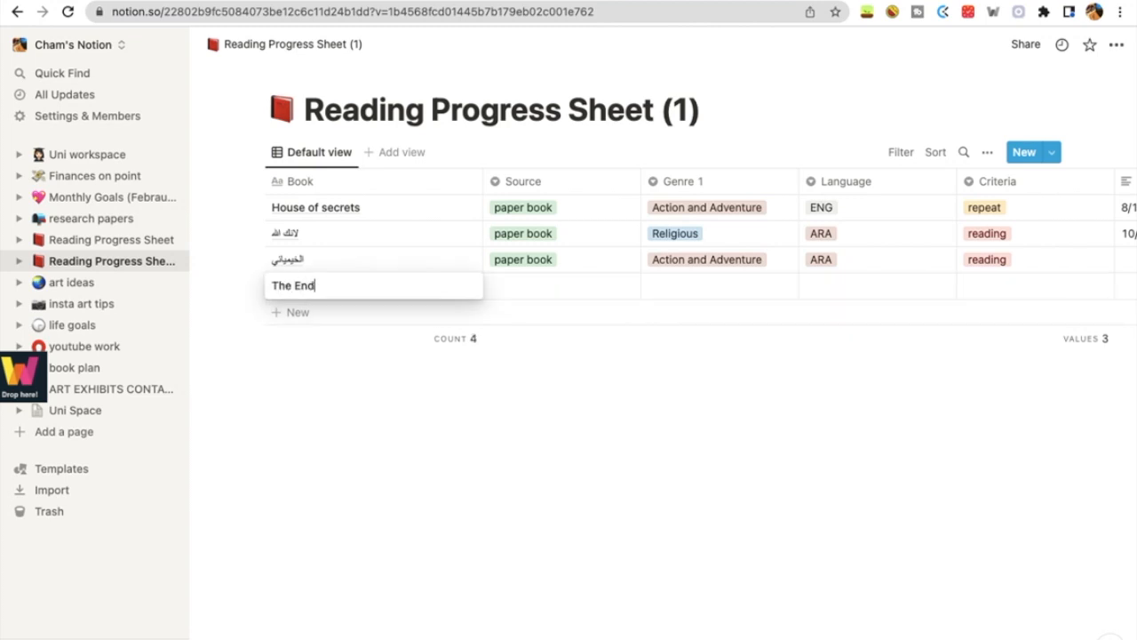
{"action": "type", "text": "The End of Us"}
{"action": "key", "text": "Tab"}
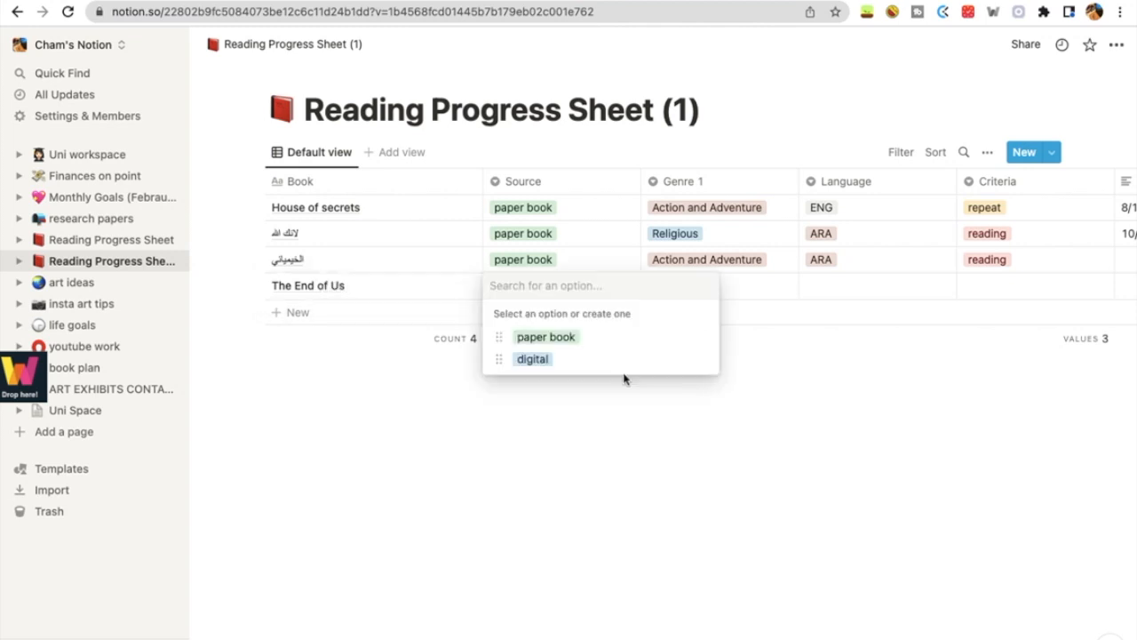
{"action": "key", "text": "Escape"}
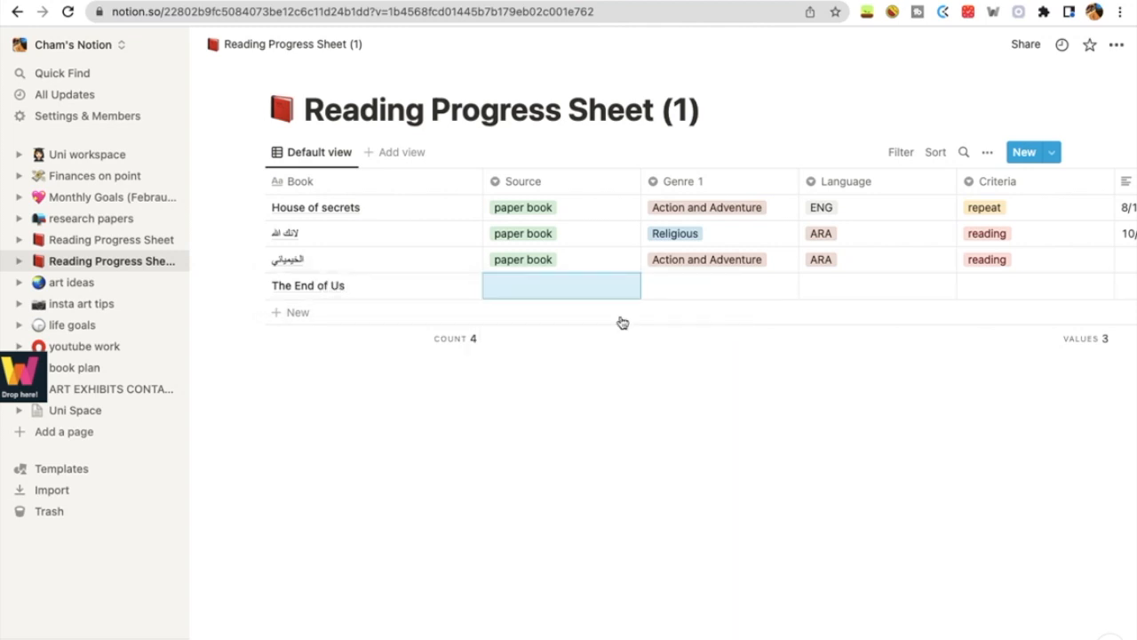
Set the source of The End of Us to digital, its genre to Romance and its language to ENG.
{"action": "left_click", "coordinate": [583, 285]}
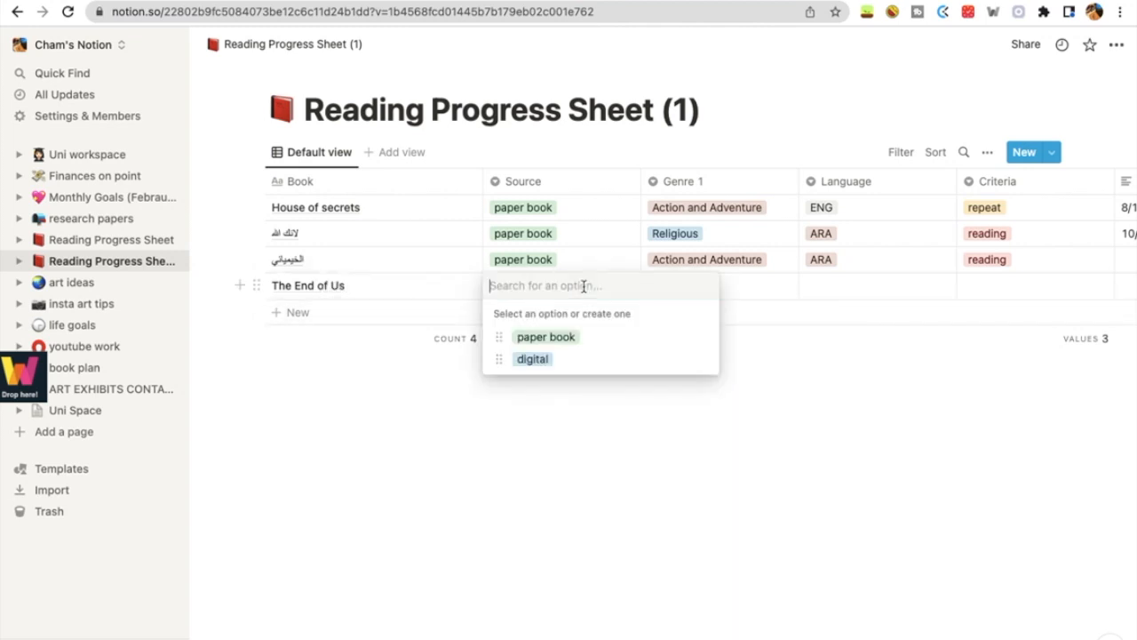
{"action": "left_click", "coordinate": [524, 358]}
{"action": "left_click", "coordinate": [717, 277]}
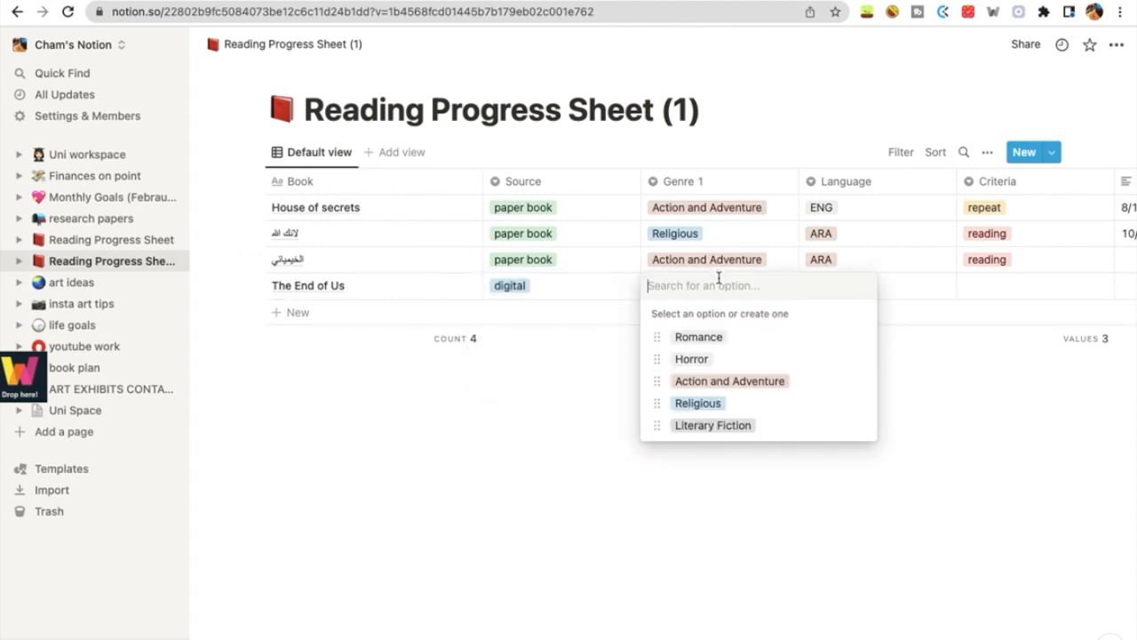
{"action": "left_click", "coordinate": [730, 337]}
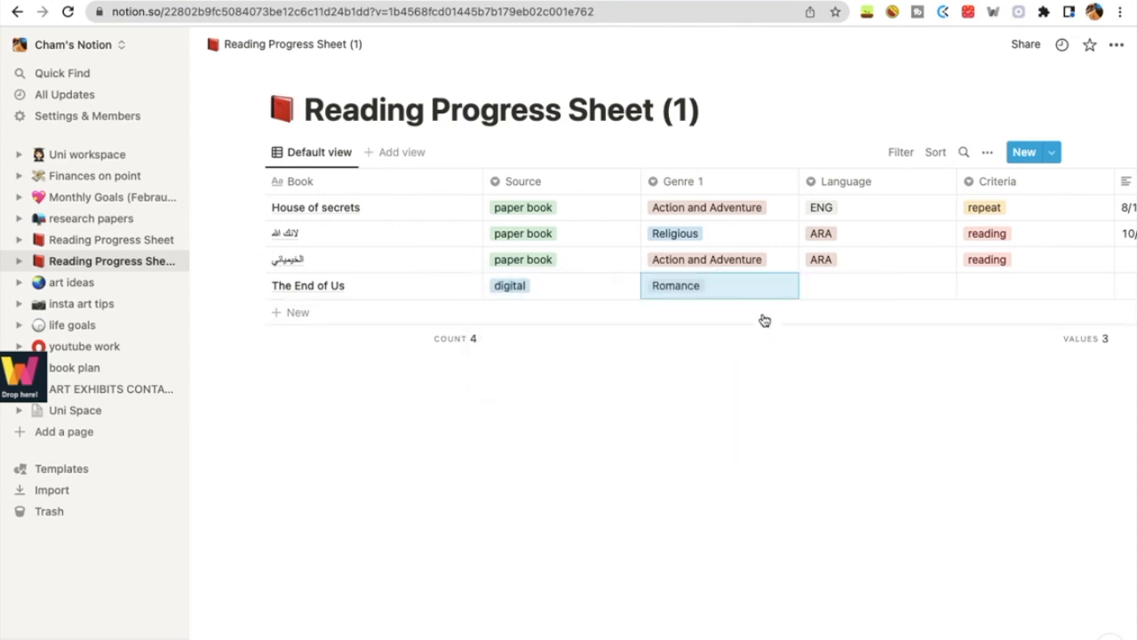
{"action": "left_click", "coordinate": [827, 278]}
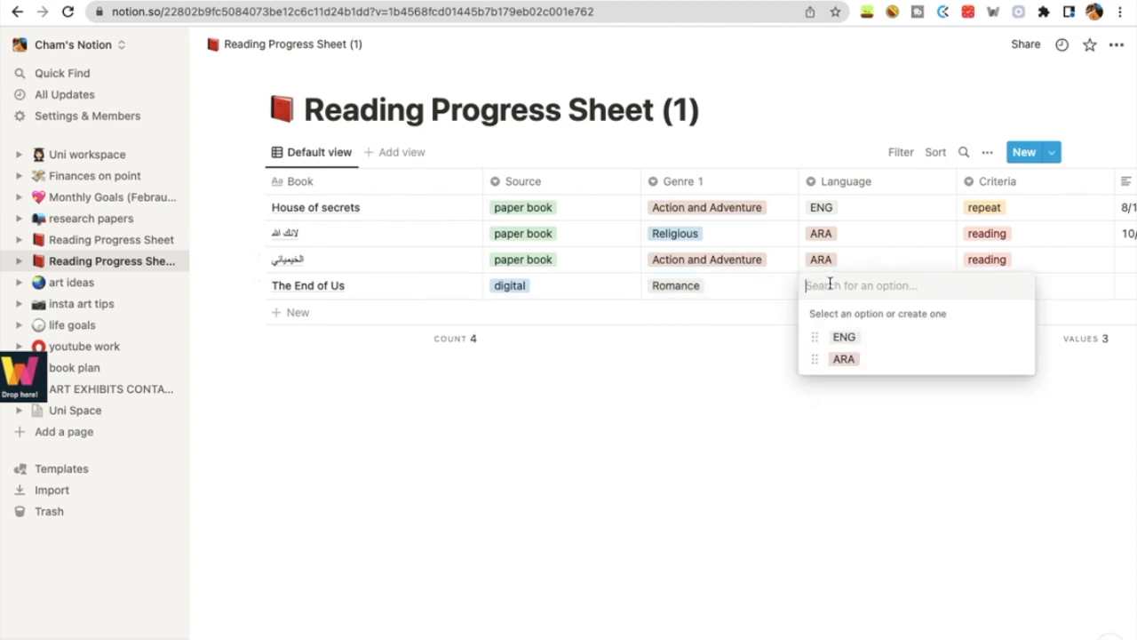
{"action": "left_click", "coordinate": [845, 337]}
Set the criteria of The End of Us to reading and its enjoyance level to 4/10.
{"action": "scroll", "coordinate": [903, 287], "scroll_direction": "right", "scroll_amount": 2}
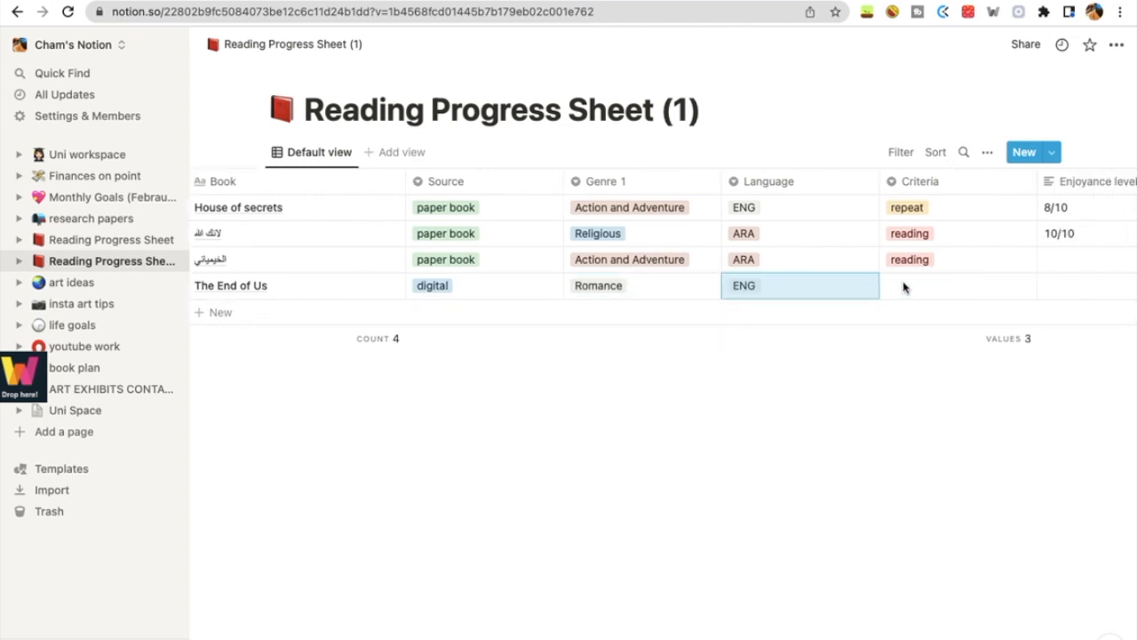
{"action": "left_click", "coordinate": [903, 287]}
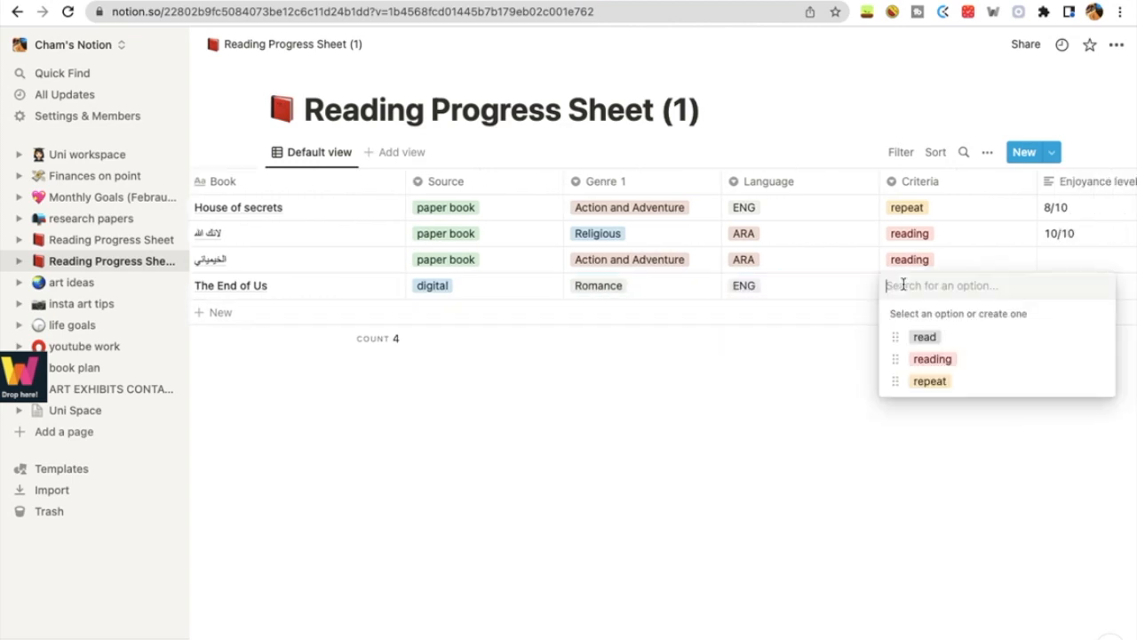
{"action": "left_click", "coordinate": [909, 357]}
{"action": "scroll", "coordinate": [1015, 211], "scroll_direction": "right", "scroll_amount": 4}
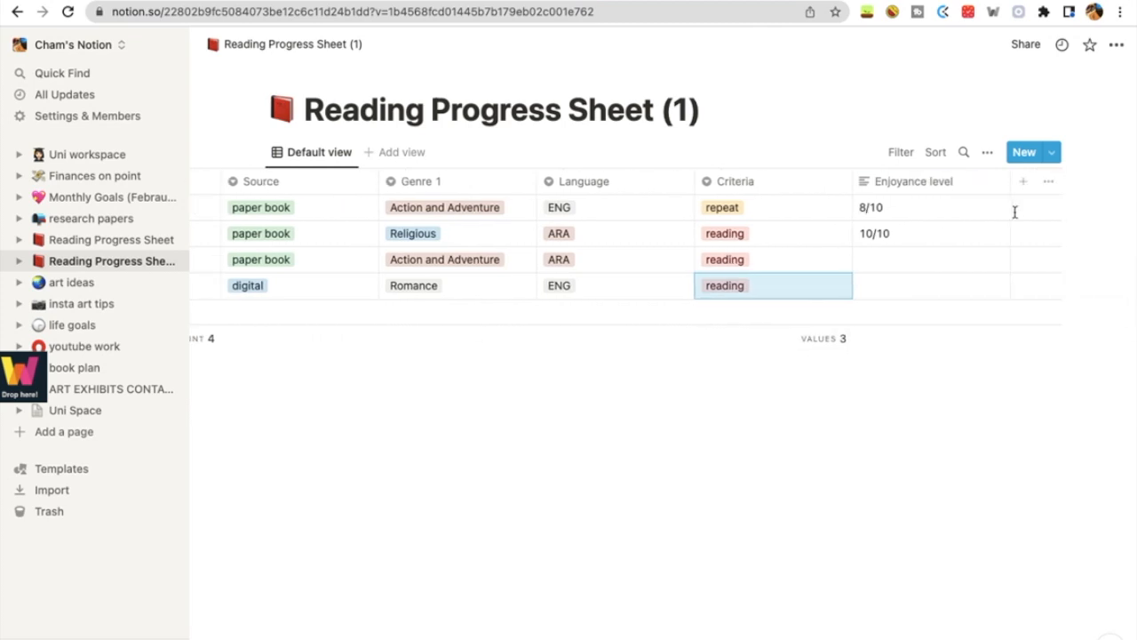
{"action": "left_click", "coordinate": [894, 289]}
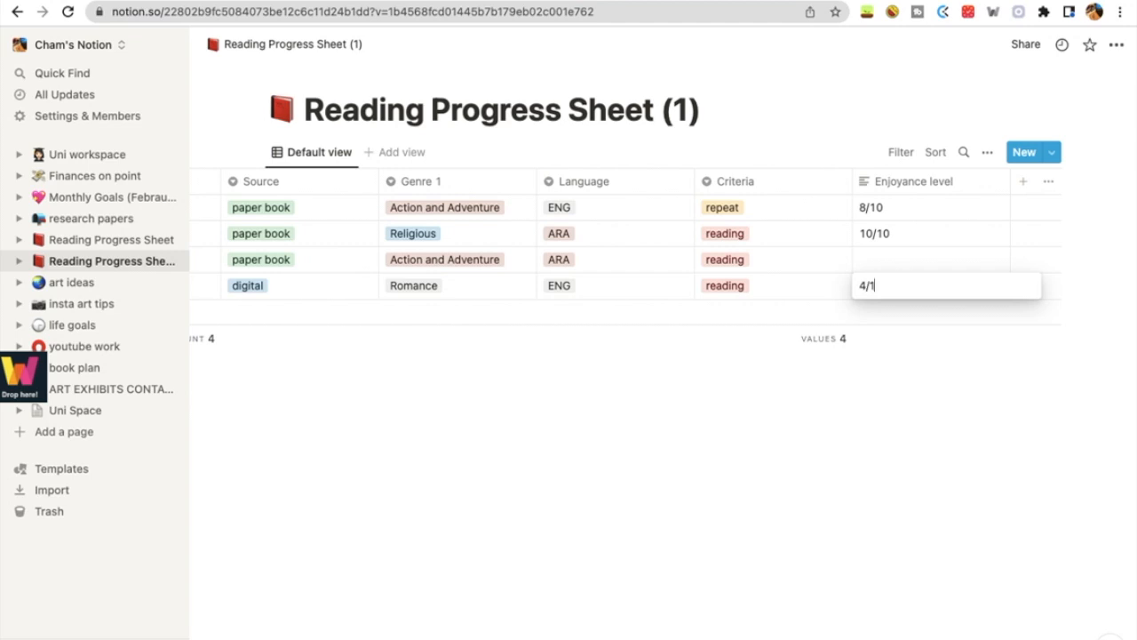
{"action": "key", "text": "Escape"}
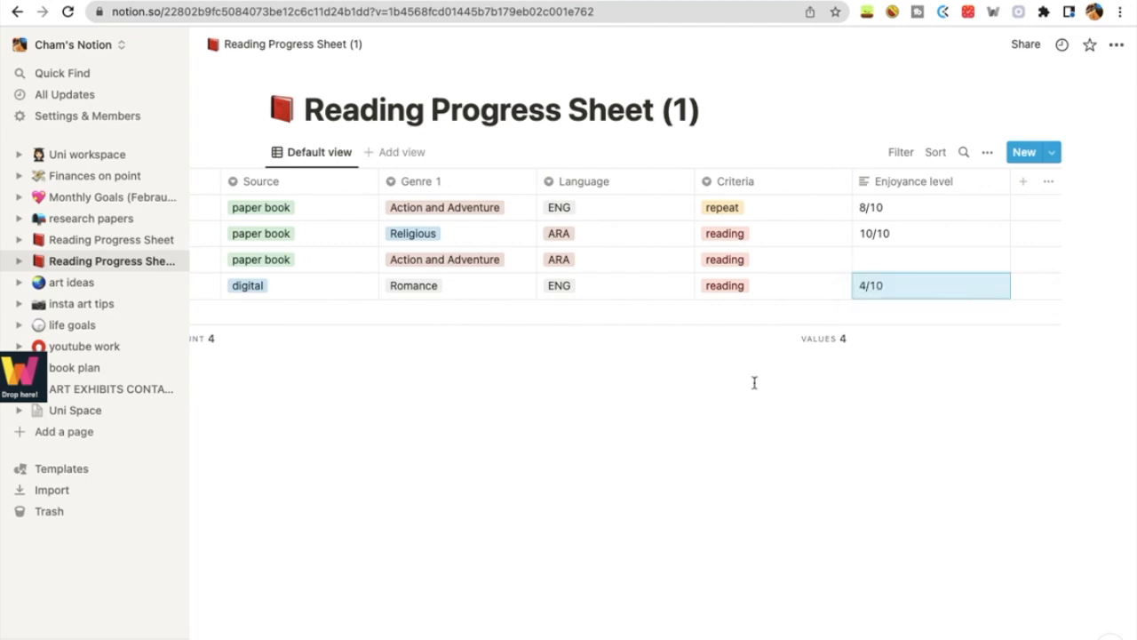
Add a new view to the reading sheet and try the Board and Timeline layouts for it.
{"action": "scroll", "coordinate": [698, 256], "scroll_direction": "left", "scroll_amount": 5}
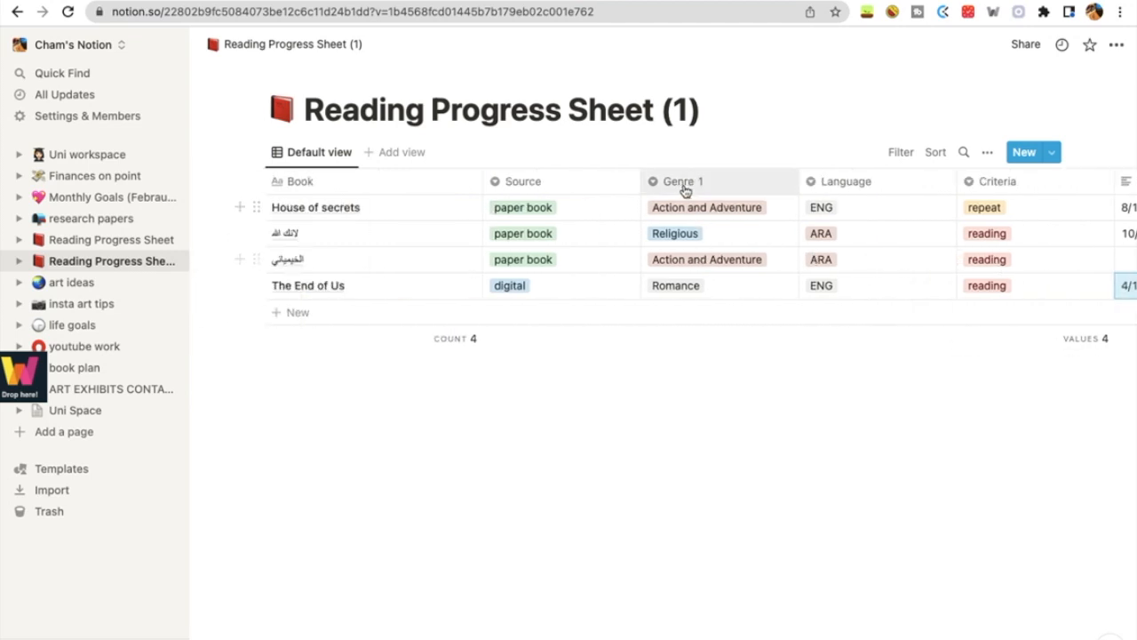
{"action": "scroll", "coordinate": [946, 213], "scroll_direction": "right", "scroll_amount": 5}
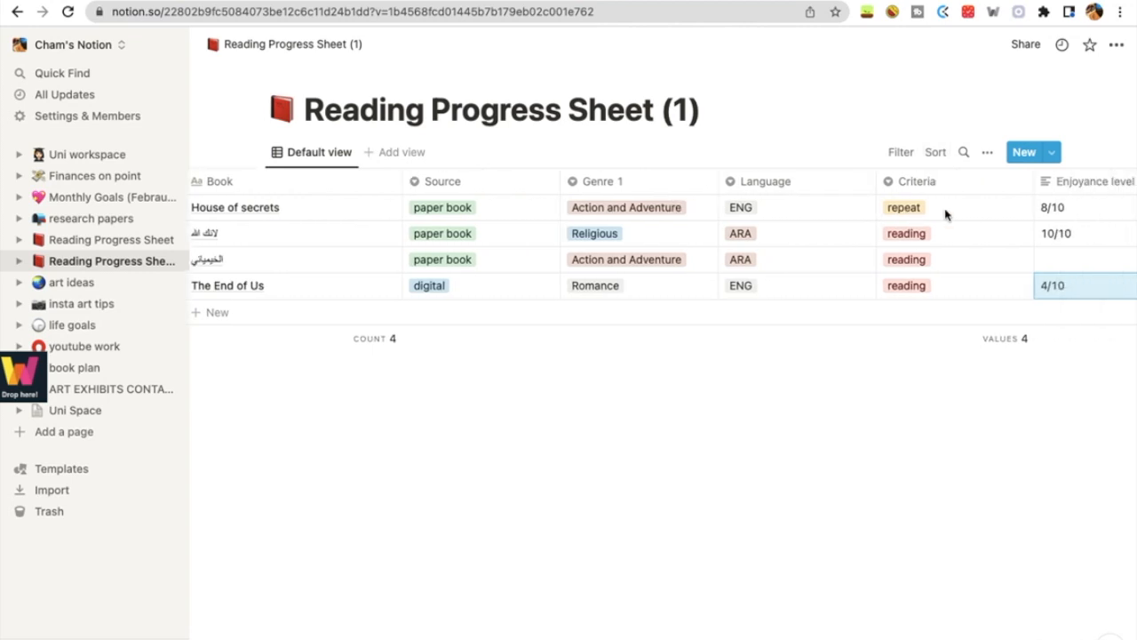
{"action": "left_click", "coordinate": [389, 153]}
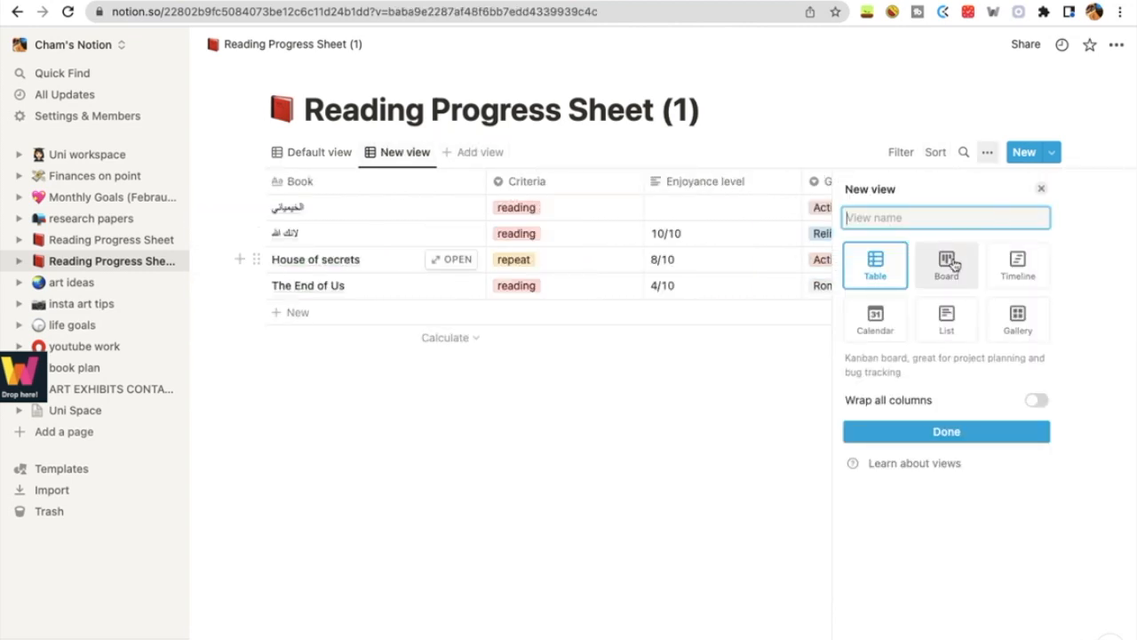
{"action": "left_click", "coordinate": [959, 266]}
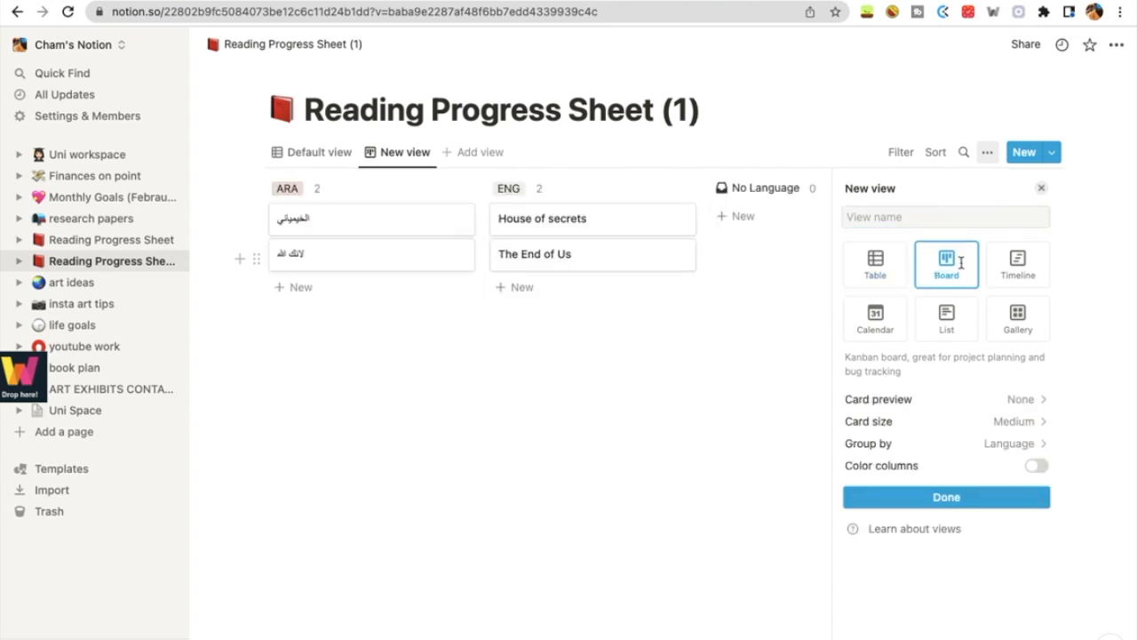
{"action": "left_click", "coordinate": [1030, 263]}
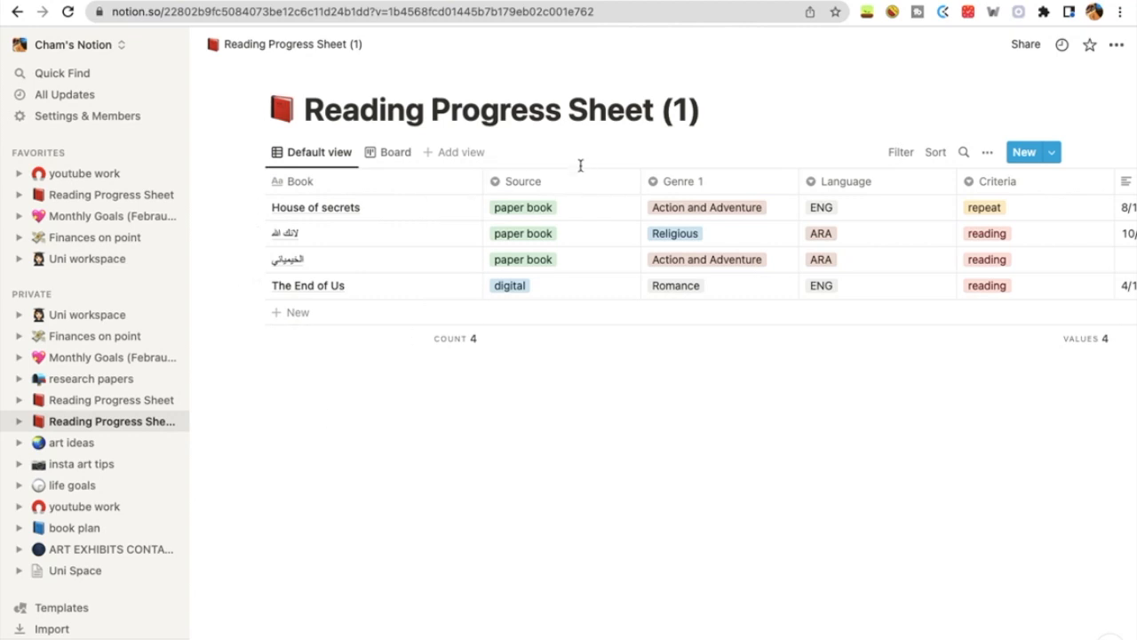
Look at the property options of the Genre 1, Criteria and Language columns in the reading sheet.
{"action": "left_click", "coordinate": [734, 180]}
{"action": "left_click", "coordinate": [883, 467]}
{"action": "scroll", "coordinate": [870, 236], "scroll_direction": "right", "scroll_amount": 5}
{"action": "left_click", "coordinate": [594, 183]}
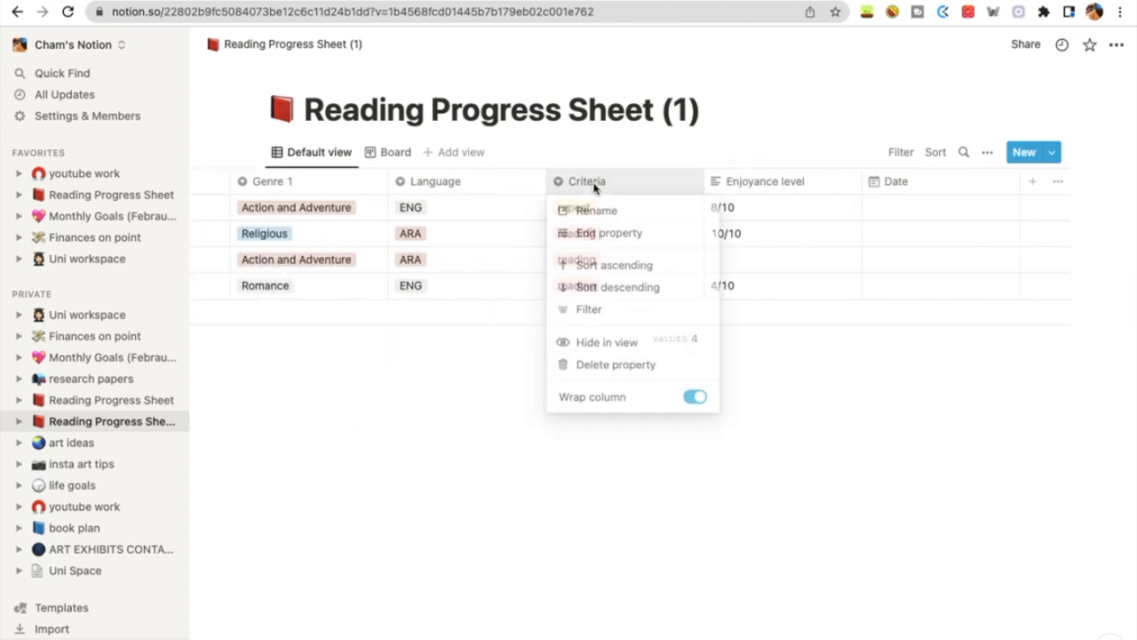
{"action": "left_click", "coordinate": [603, 460]}
{"action": "left_click", "coordinate": [460, 183]}
{"action": "left_click", "coordinate": [444, 629]}
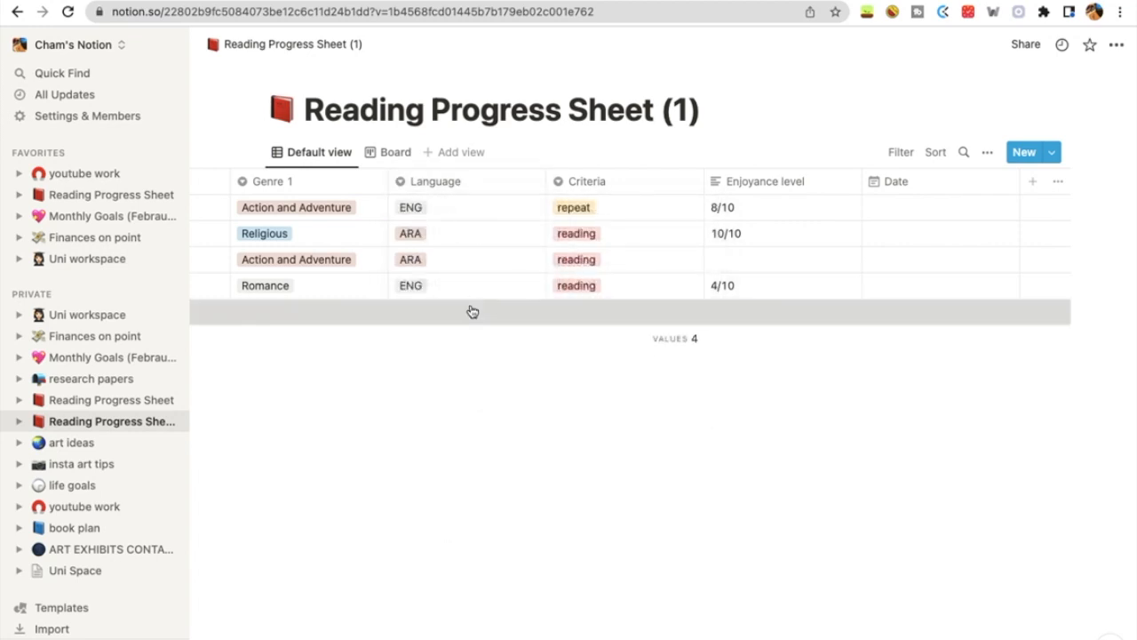
Add an entry titled Book to the reading sheet with source digital, genre Horror and language ENG.
{"action": "left_click", "coordinate": [469, 310]}
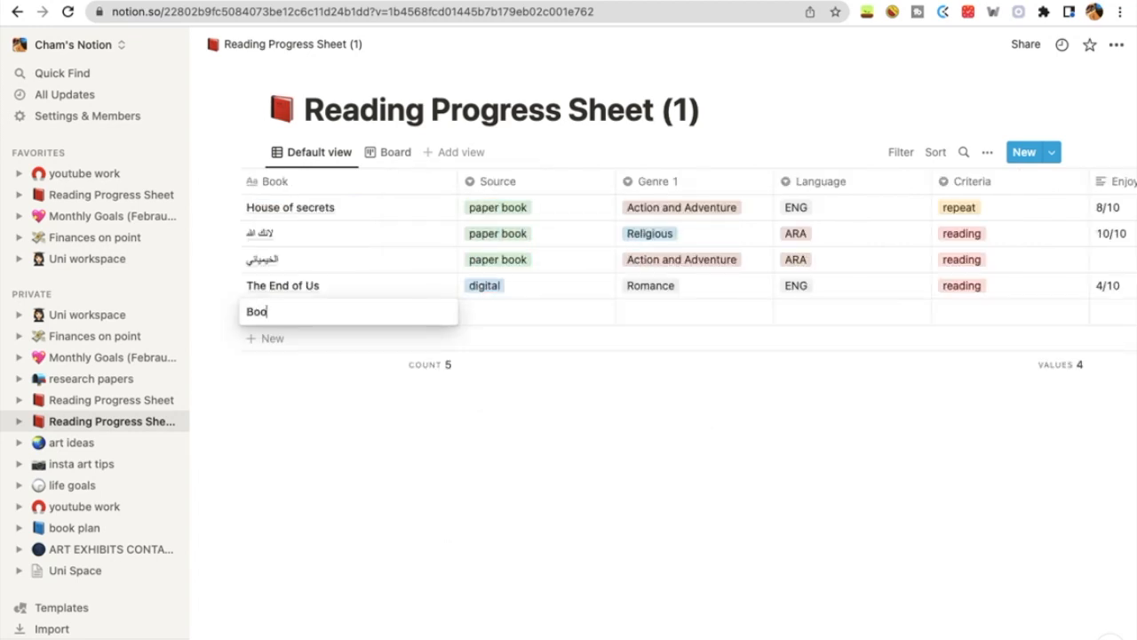
{"action": "left_click", "coordinate": [534, 313]}
{"action": "left_click", "coordinate": [534, 310]}
{"action": "left_click", "coordinate": [497, 385]}
{"action": "left_click", "coordinate": [682, 311]}
{"action": "left_click", "coordinate": [666, 385]}
{"action": "left_click", "coordinate": [799, 311]}
{"action": "left_click", "coordinate": [797, 363]}
Set the criteria of the entry Book to read and its enjoyance level to 7.5/10.
{"action": "left_click", "coordinate": [946, 311]}
{"action": "left_click", "coordinate": [944, 384]}
{"action": "left_click", "coordinate": [944, 313]}
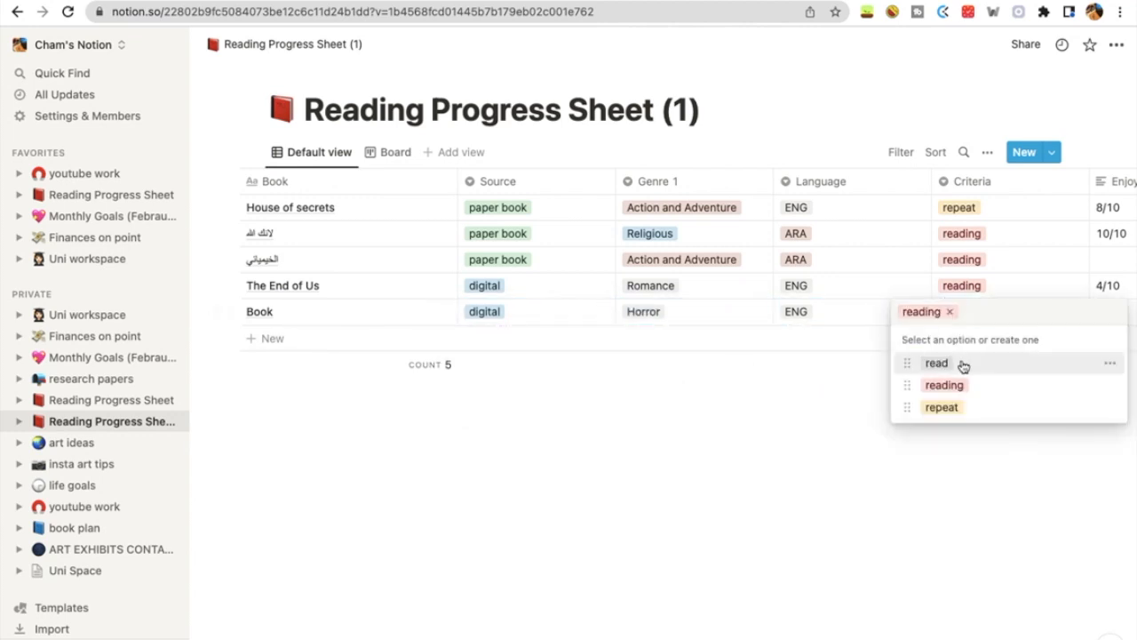
{"action": "left_click", "coordinate": [960, 363]}
{"action": "scroll", "coordinate": [799, 330], "scroll_direction": "right", "scroll_amount": 5}
{"action": "left_click", "coordinate": [823, 303]}
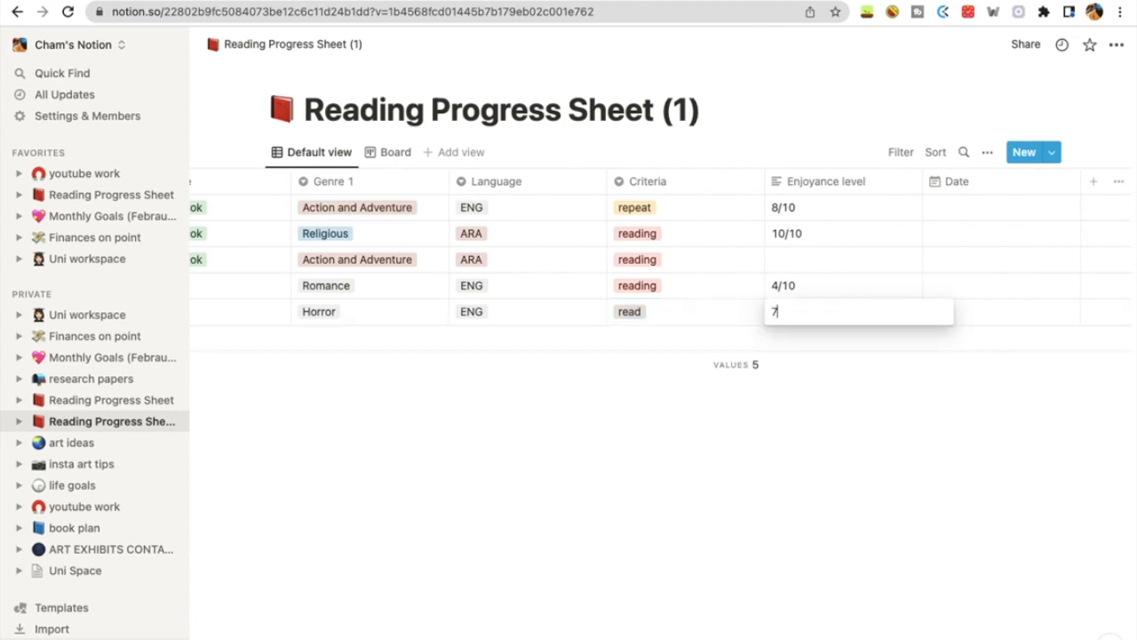
{"action": "key", "text": "Return"}
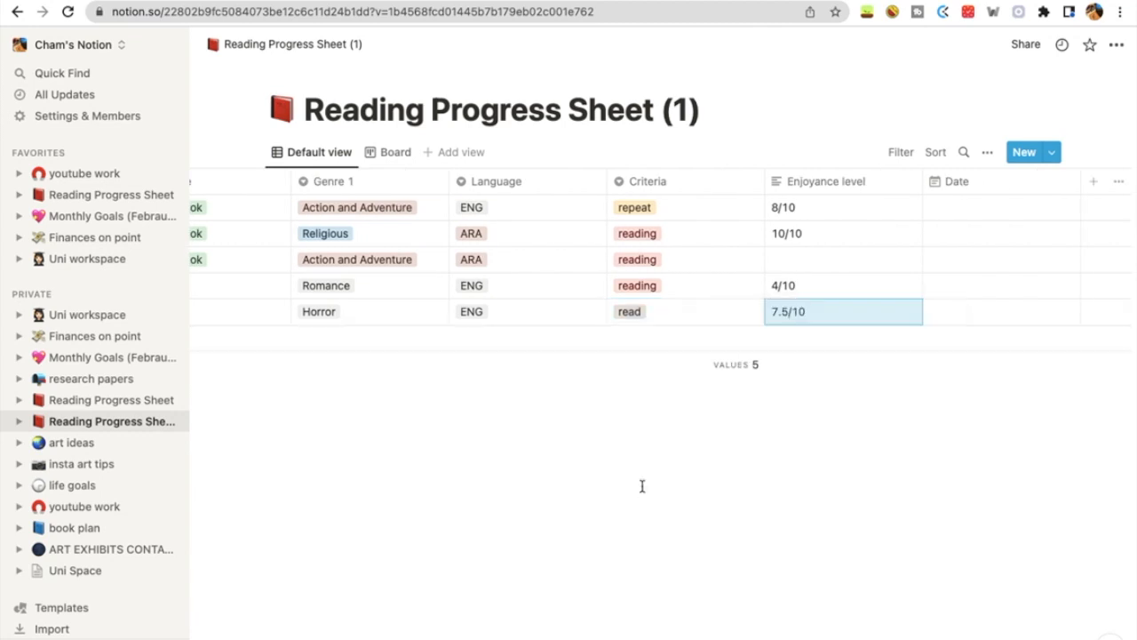
Open the date of the entry Book for editing and look across the reading sheet's columns.
{"action": "left_click", "coordinate": [984, 311]}
{"action": "left_click", "coordinate": [946, 344]}
{"action": "left_click", "coordinate": [825, 465]}
{"action": "scroll", "coordinate": [967, 225], "scroll_direction": "right", "scroll_amount": 2}
{"action": "scroll", "coordinate": [971, 221], "scroll_direction": "left", "scroll_amount": 5}
{"action": "scroll", "coordinate": [1049, 281], "scroll_direction": "right", "scroll_amount": 5}
{"action": "left_click", "coordinate": [1023, 181]}
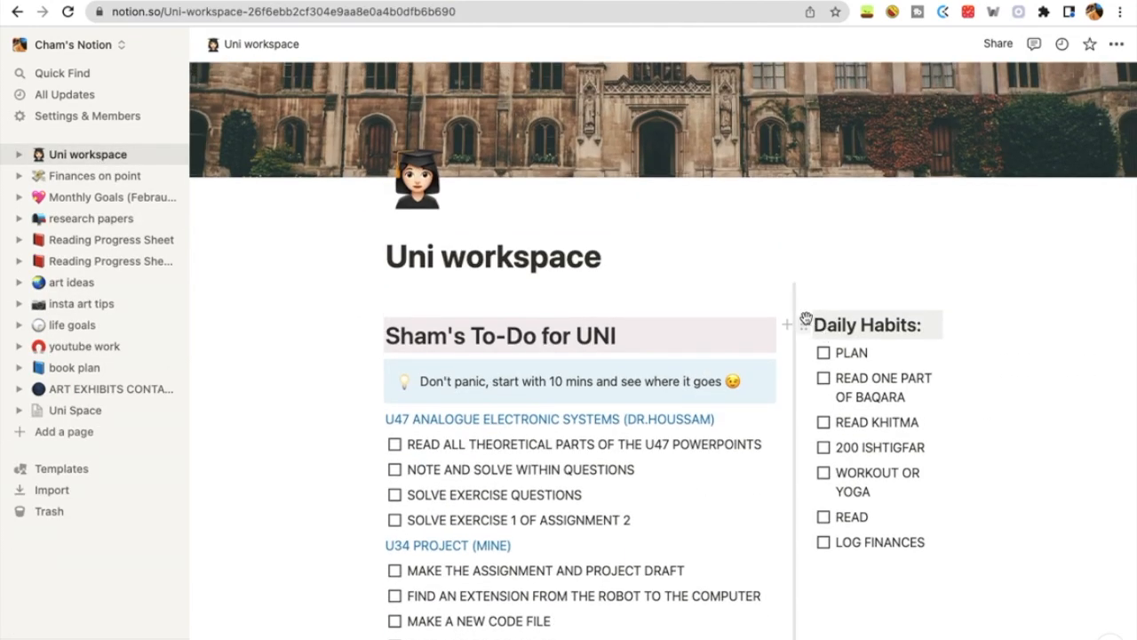
Move the Daily Habits block into a column left of the UNI to-do list and narrow that column.
{"action": "left_click_drag", "start_coordinate": [805, 325], "coordinate": [815, 327]}
{"action": "right_click", "coordinate": [805, 329]}
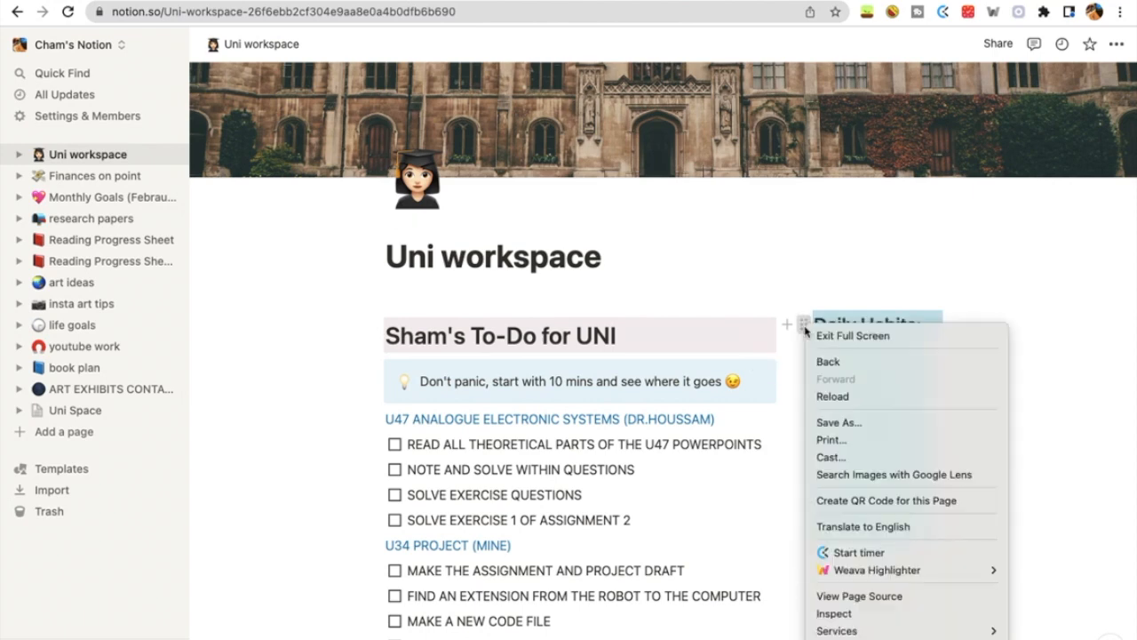
{"action": "left_click", "coordinate": [493, 326]}
{"action": "left_click_drag", "start_coordinate": [805, 326], "coordinate": [291, 327]}
{"action": "left_click_drag", "start_coordinate": [603, 345], "coordinate": [459, 337]}
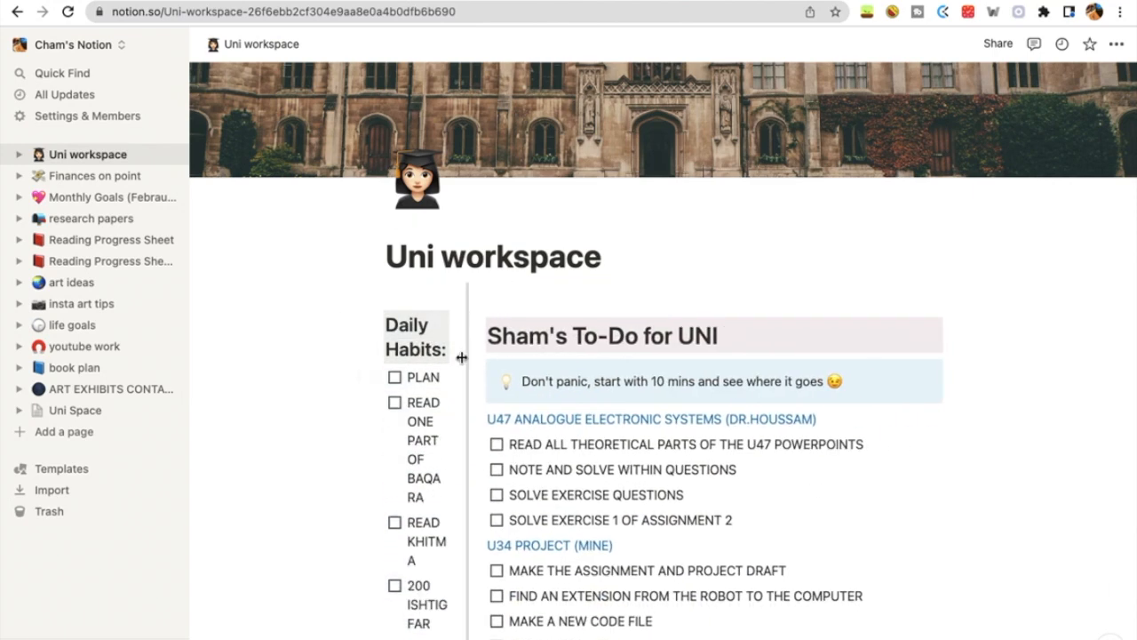
Create an untitled entry on April 13, 2022 in the Uni workspace calendar and close it.
{"action": "scroll", "coordinate": [785, 446], "scroll_direction": "down", "scroll_amount": 10}
{"action": "scroll", "coordinate": [784, 446], "scroll_direction": "down", "scroll_amount": 5}
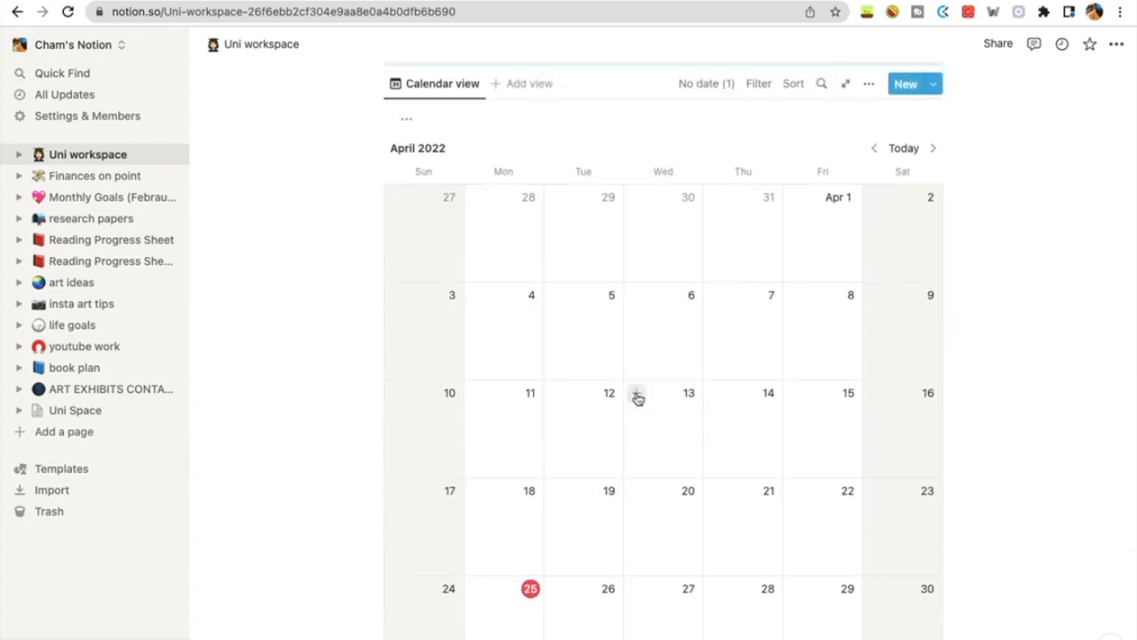
{"action": "left_click", "coordinate": [637, 394]}
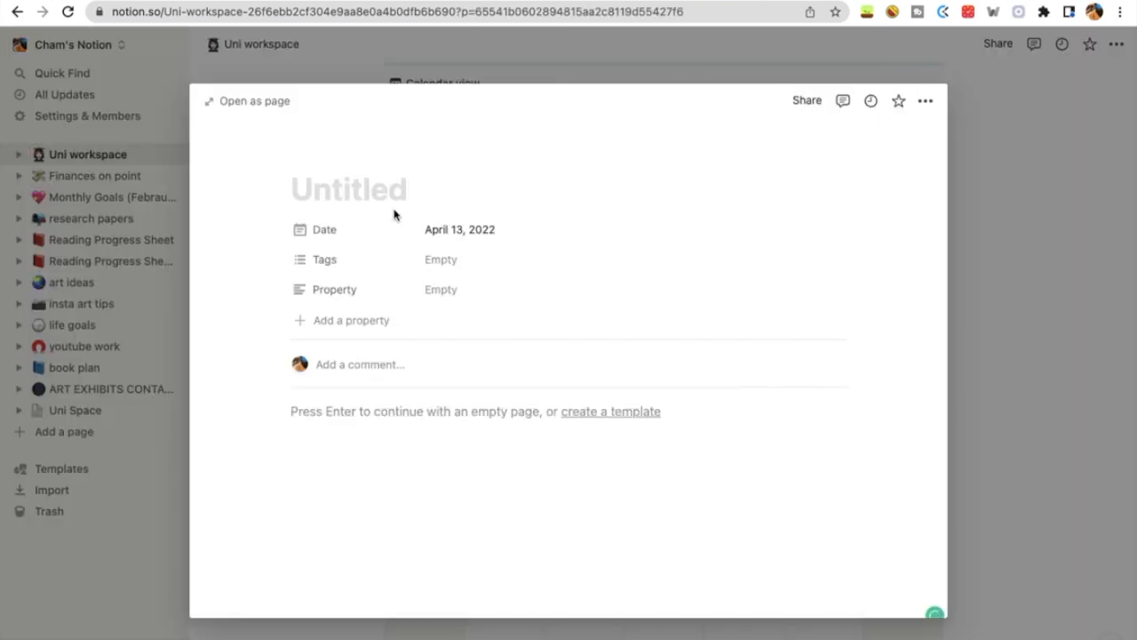
{"action": "left_click", "coordinate": [996, 223]}
{"action": "scroll", "coordinate": [726, 538], "scroll_direction": "down", "scroll_amount": 1}
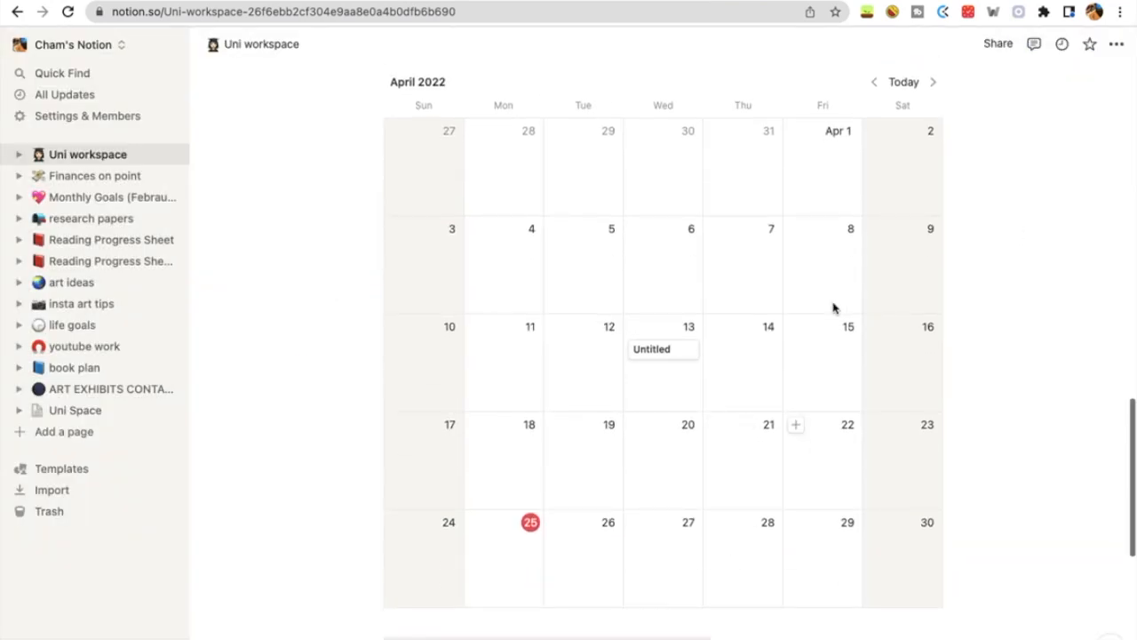
Switch the calendar to May 2022 and add an entry titled LO1 and LO2 U39 Final on May 17.
{"action": "left_click", "coordinate": [420, 86]}
{"action": "left_click", "coordinate": [935, 84]}
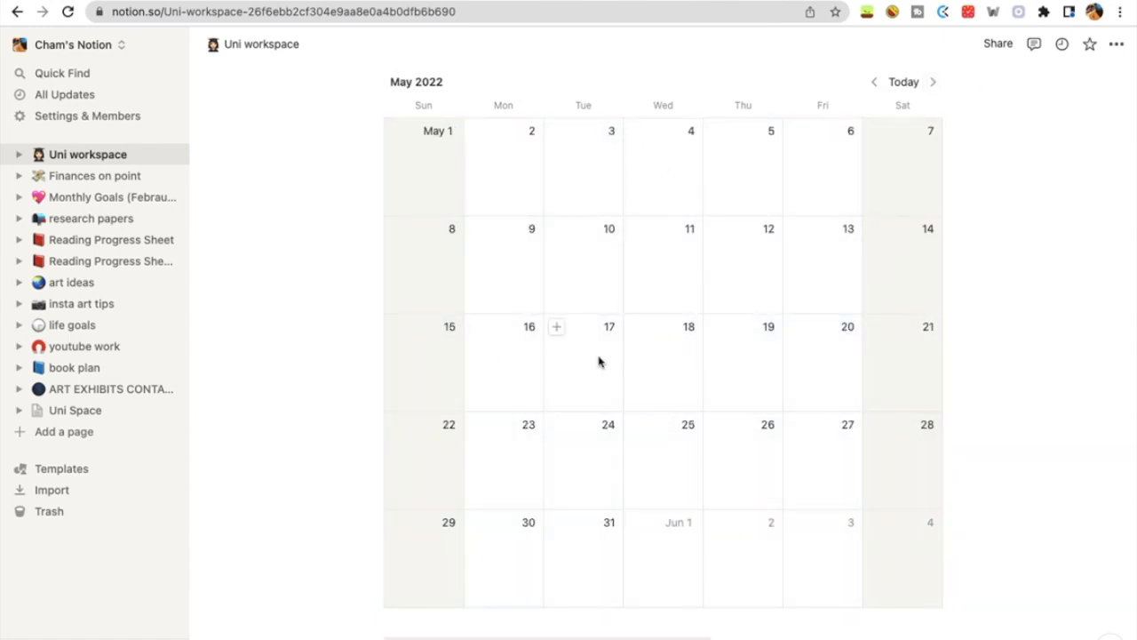
{"action": "left_click", "coordinate": [557, 328]}
{"action": "type", "text": "LO1 and LO2"}
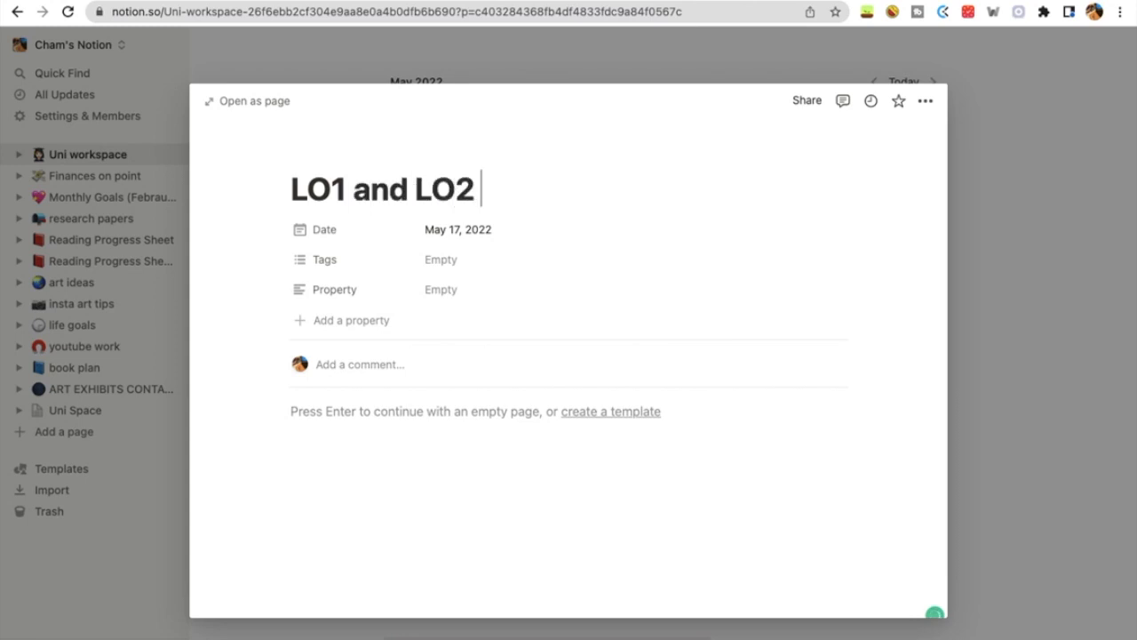
{"action": "type", "text": " U39 Final"}
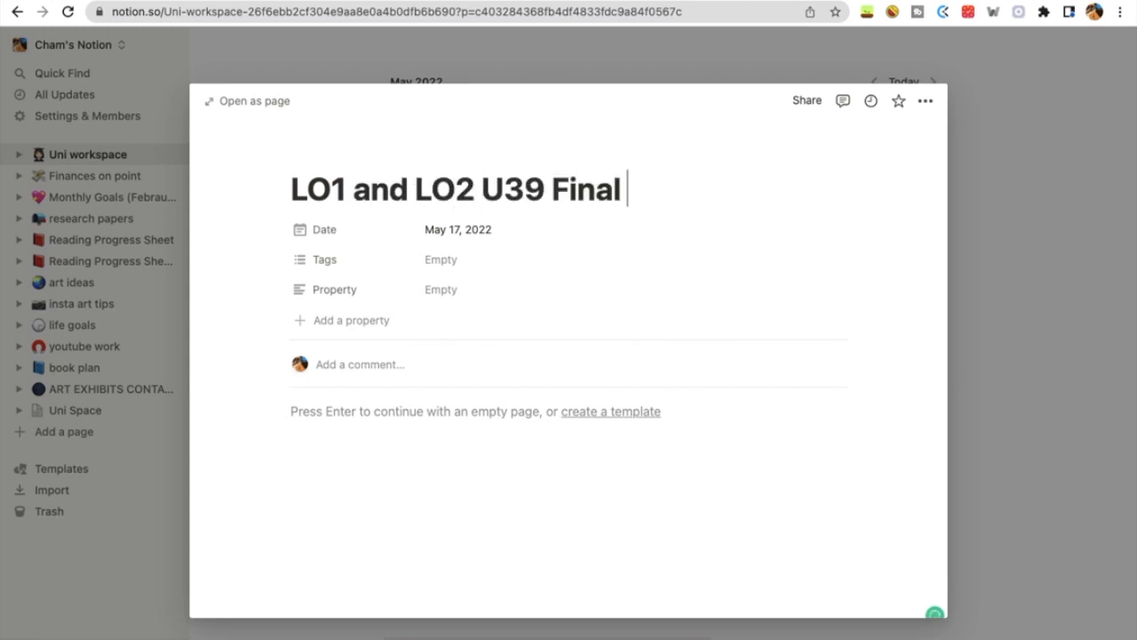
{"action": "left_click", "coordinate": [1073, 367]}
Add a calendar entry titled LO3 and LO4 U39 Final on May 19, 2022.
{"action": "left_click", "coordinate": [716, 327]}
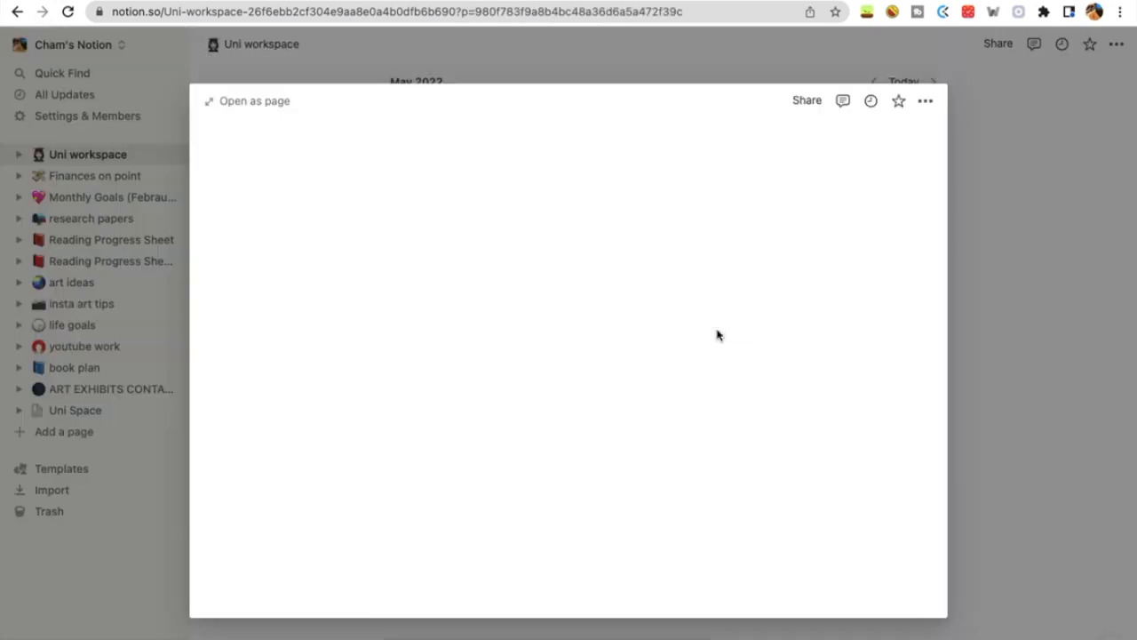
{"action": "type", "text": "Lo3 and"}
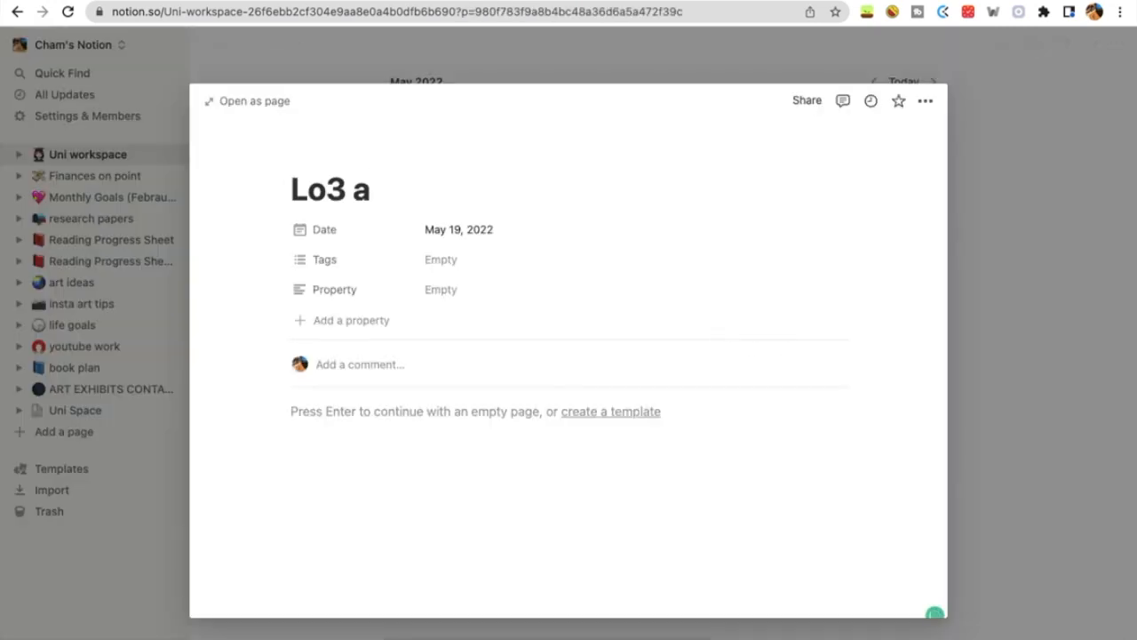
{"action": "key", "text": "BackSpace"}
{"action": "key", "text": "BackSpace"}
{"action": "key", "text": "BackSpace"}
{"action": "key", "text": "BackSpace"}
{"action": "type", "text": "O3 and"}
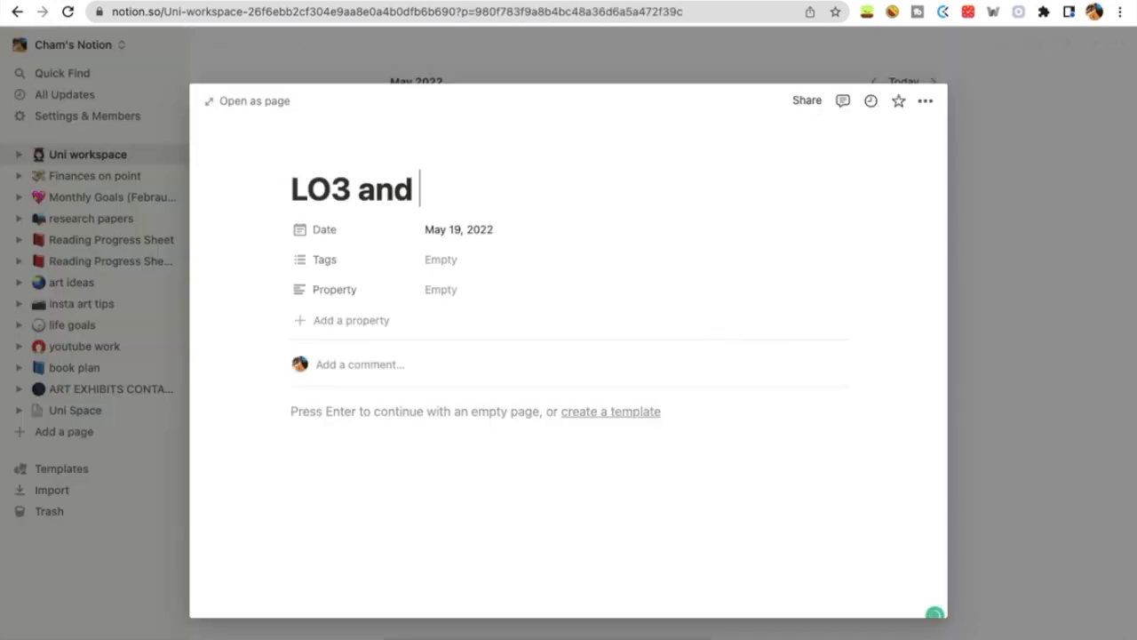
{"action": "key", "text": "BackSpace"}
{"action": "key", "text": "BackSpace"}
{"action": "key", "text": "BackSpace"}
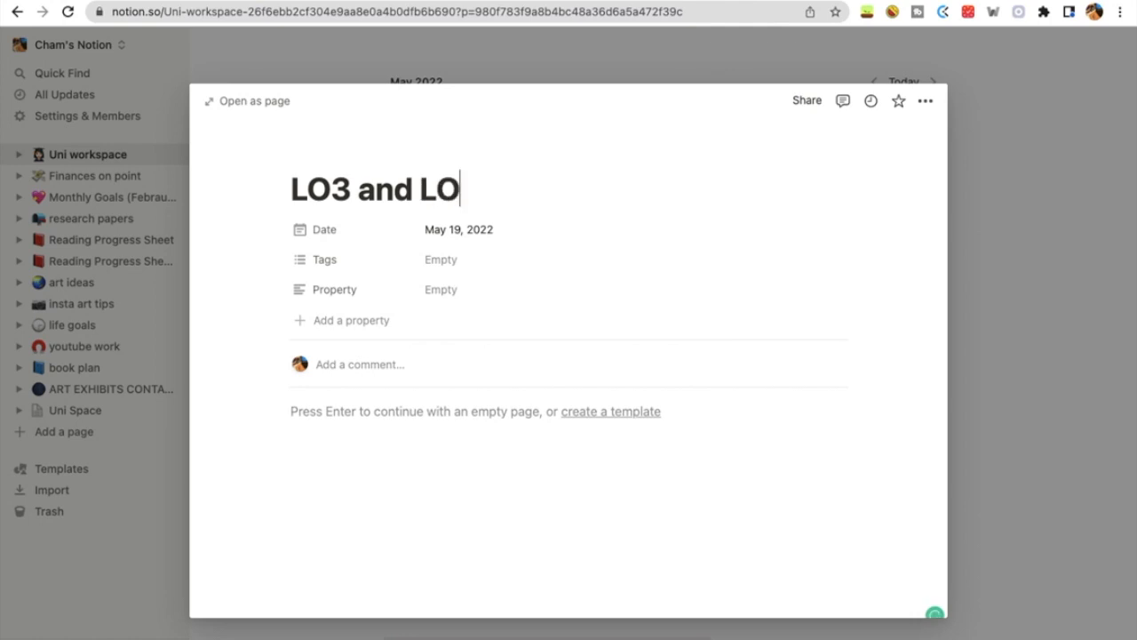
{"action": "type", "text": "LO4 U39 Final"}
{"action": "left_click", "coordinate": [1018, 299]}
Add a calendar entry titled U34 Research Project intial submission date on May 30, 2022, and apply the spelling correction to intial.
{"action": "scroll", "coordinate": [1018, 299], "scroll_direction": "down", "scroll_amount": 2}
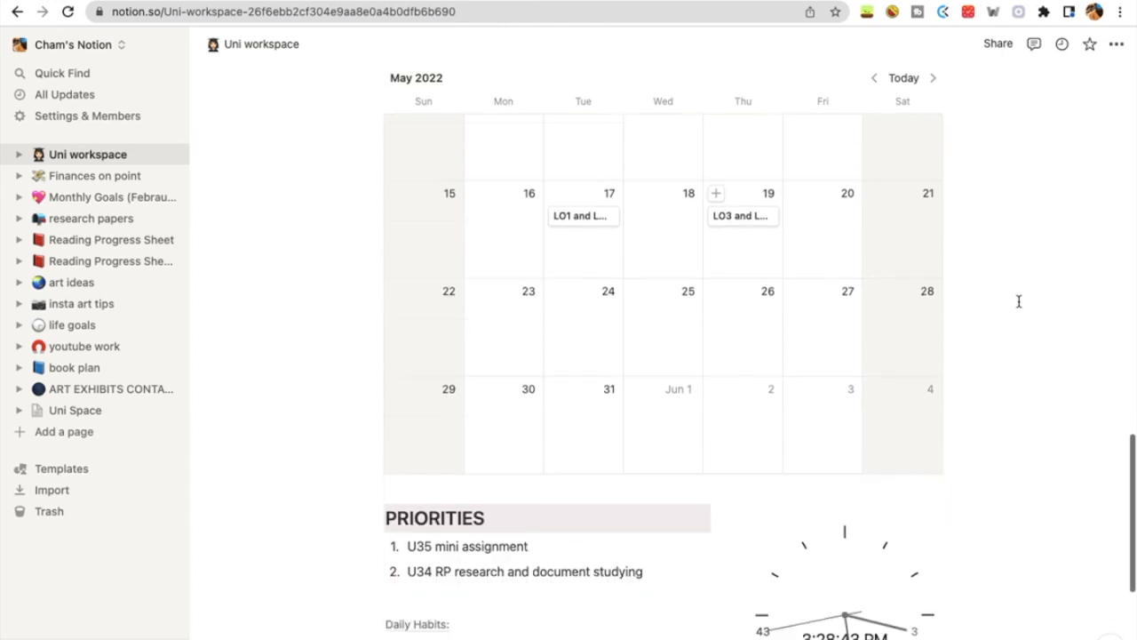
{"action": "left_click", "coordinate": [471, 389]}
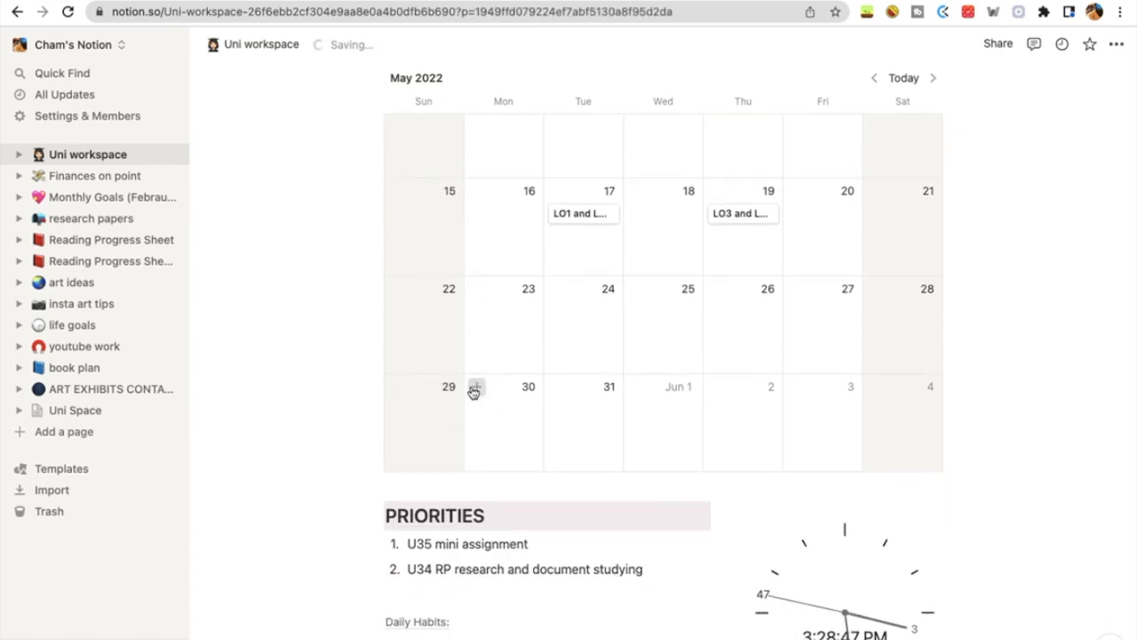
{"action": "type", "text": "U34 R"}
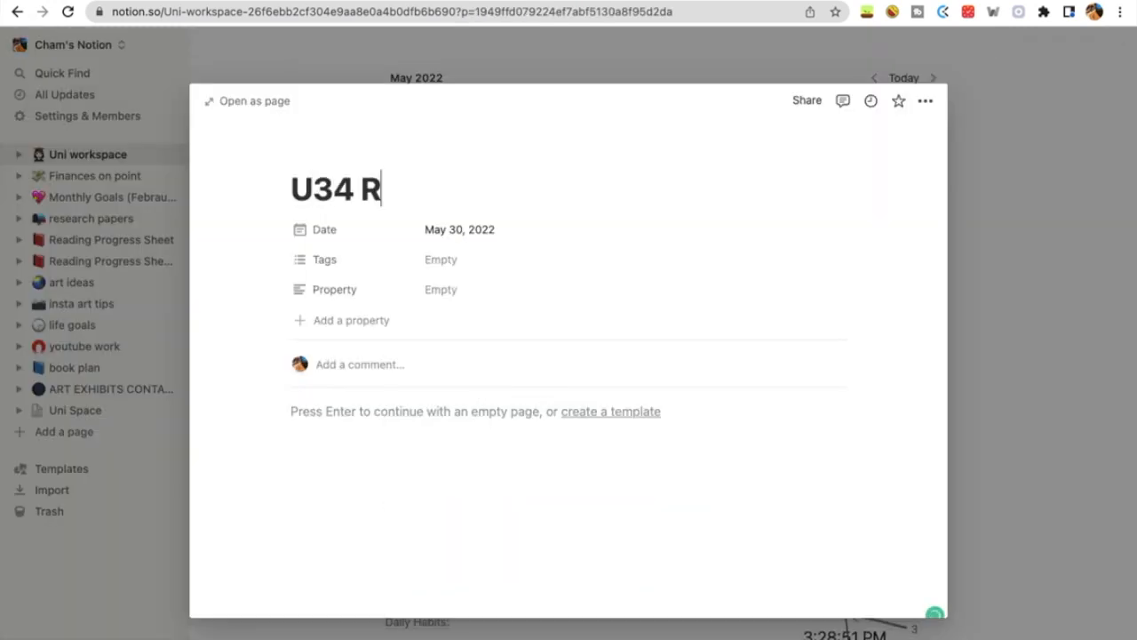
{"action": "type", "text": "esrarch "}
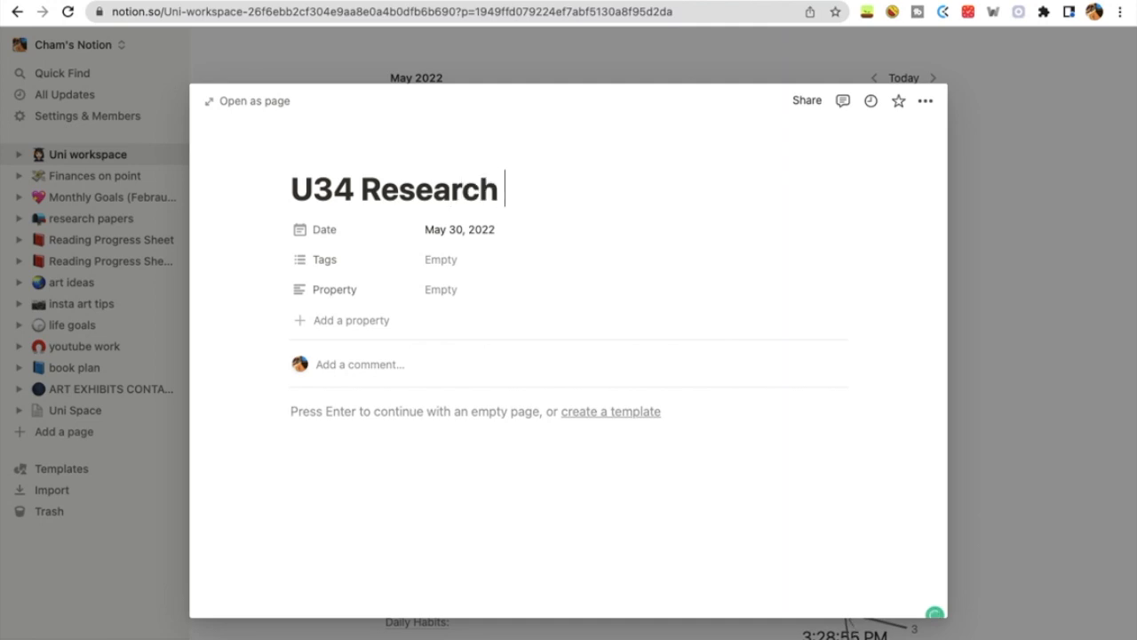
{"action": "type", "text": "Project intial s"}
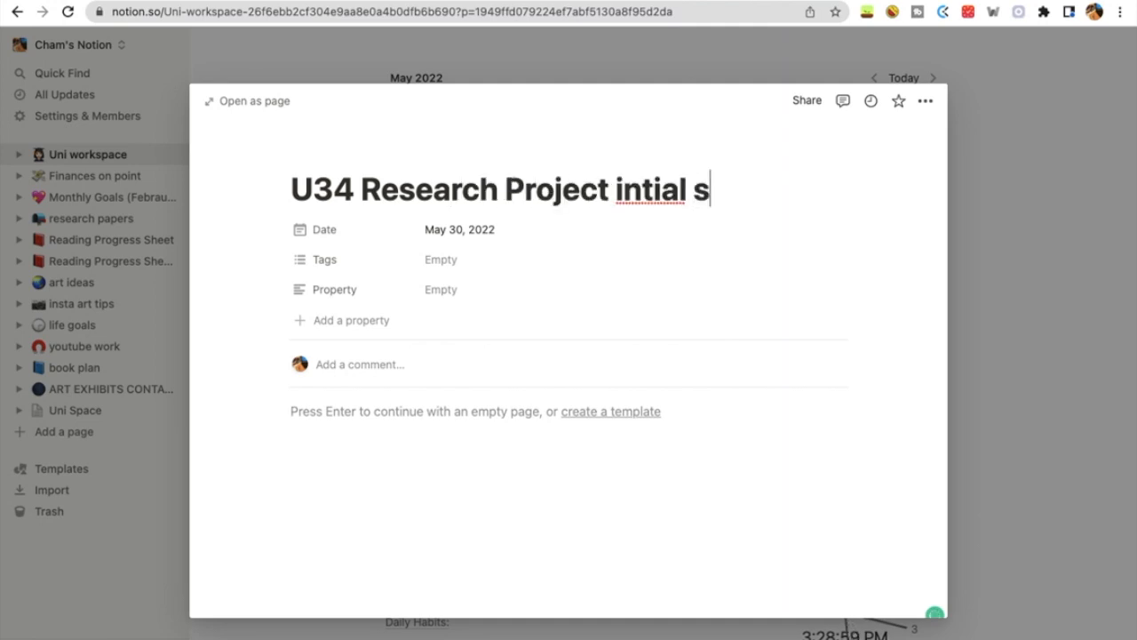
{"action": "type", "text": "ubk"}
{"action": "key", "text": "BackSpace"}
{"action": "type", "text": "mission"}
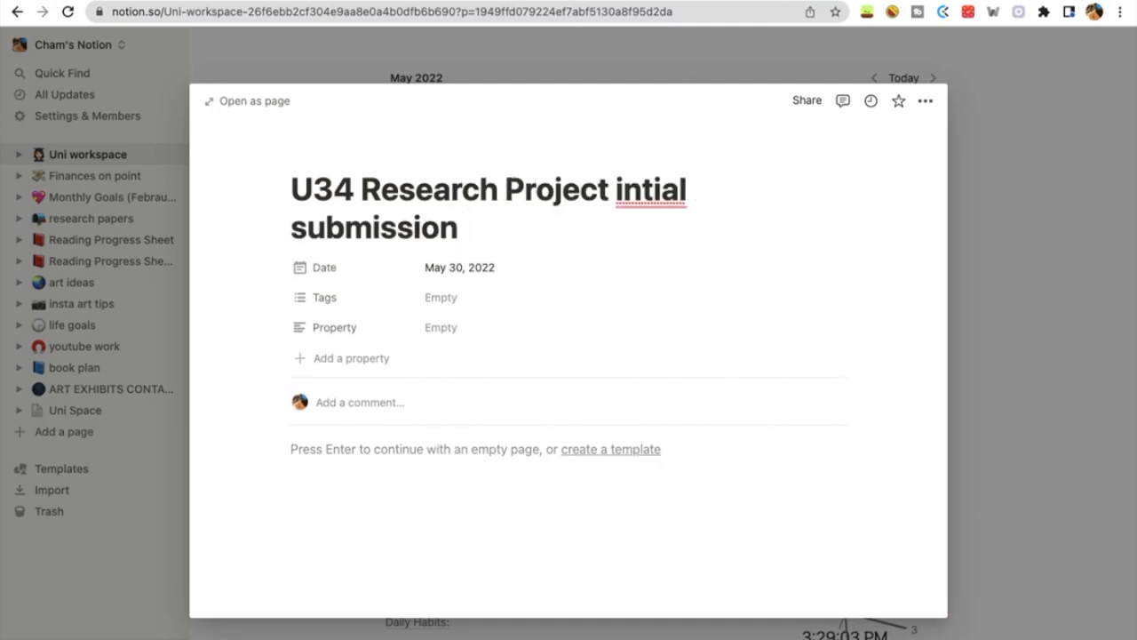
{"action": "type", "text": " date"}
{"action": "mouse_move", "coordinate": [648, 191]}
{"action": "left_click", "coordinate": [632, 228]}
{"action": "key", "text": "Escape"}
Look at the available import sources and close the import dialog.
{"action": "scroll", "coordinate": [691, 446], "scroll_direction": "up", "scroll_amount": 2}
{"action": "scroll", "coordinate": [781, 332], "scroll_direction": "up", "scroll_amount": 10}
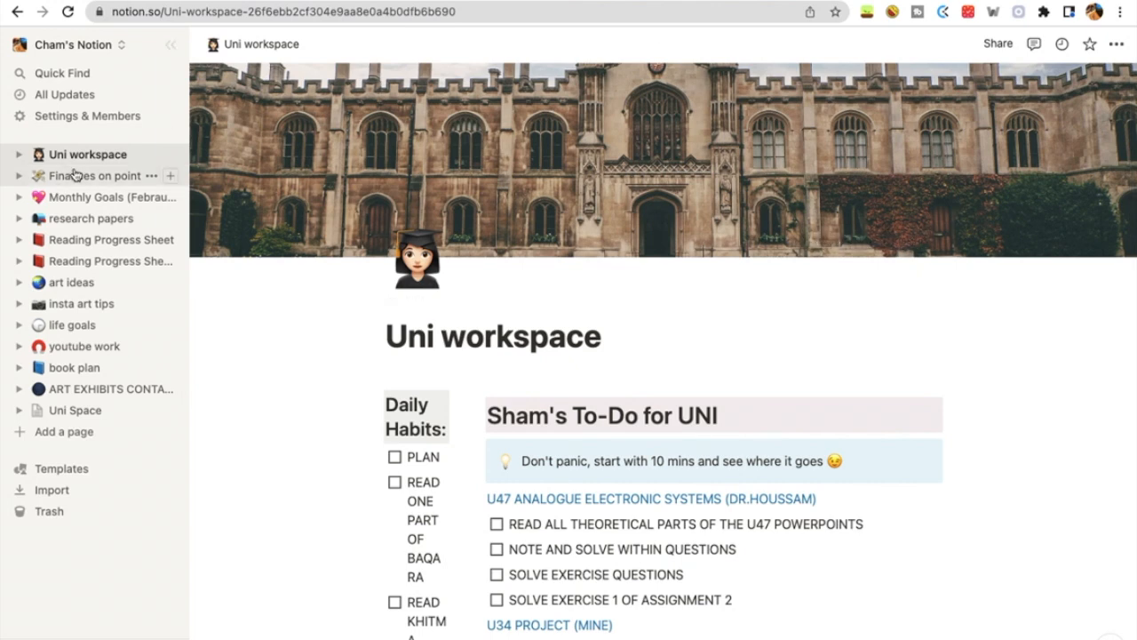
{"action": "left_click", "coordinate": [97, 494]}
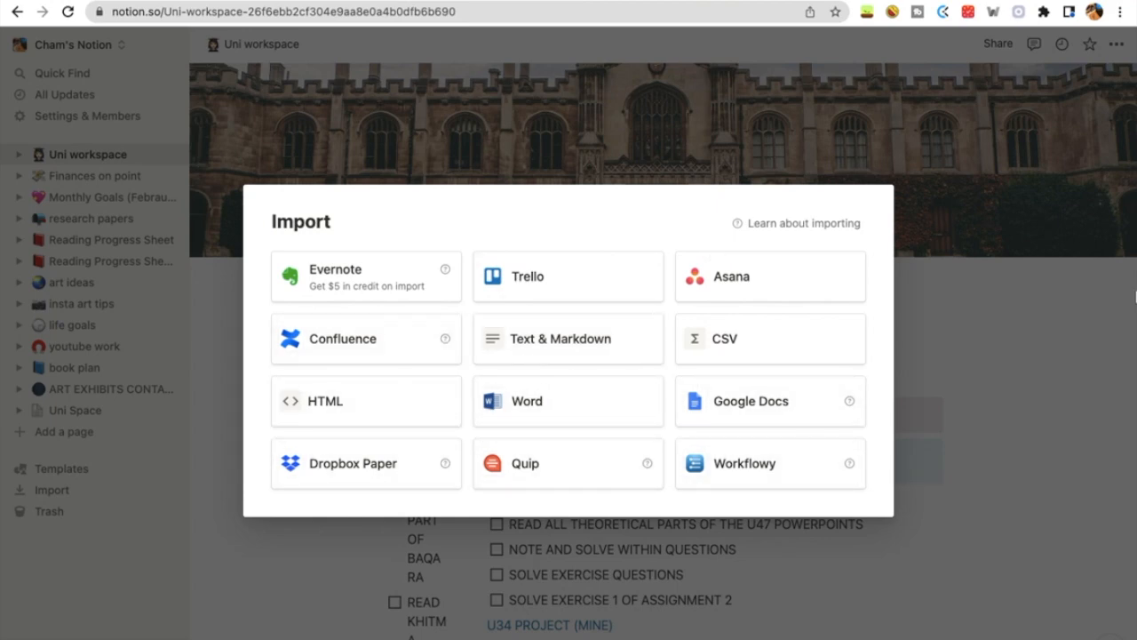
{"action": "left_click", "coordinate": [1135, 296]}
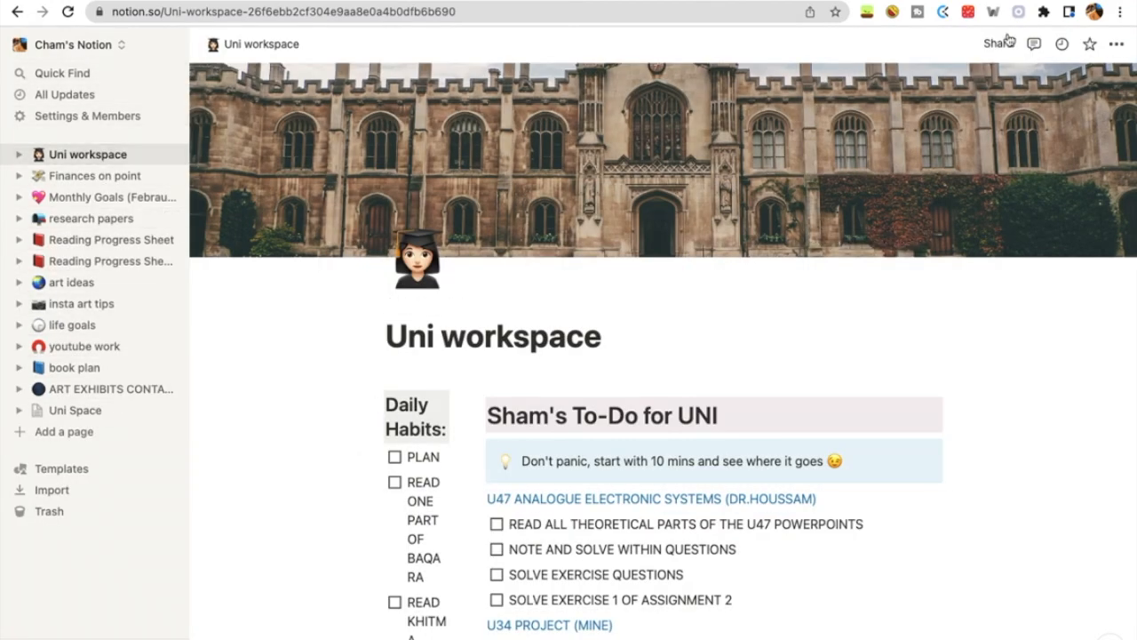
Add Uni workspace, Finances on point, Monthly Goals, Reading Progress Sheet and youtube work to the favorites.
{"action": "left_click", "coordinate": [1090, 43]}
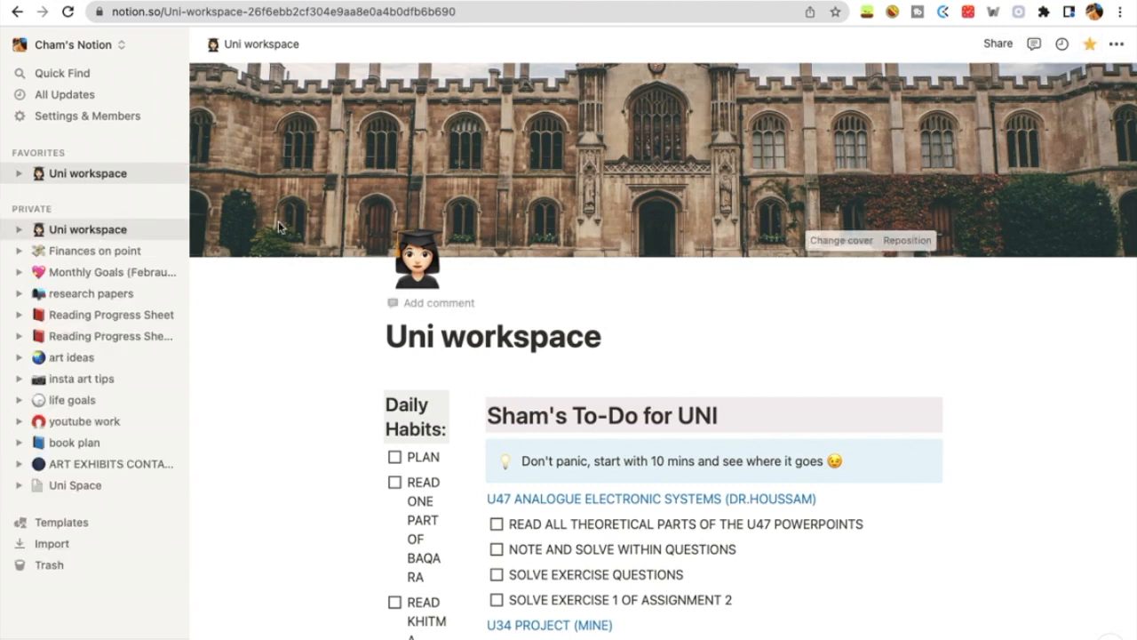
{"action": "left_click", "coordinate": [149, 251]}
{"action": "left_click", "coordinate": [222, 287]}
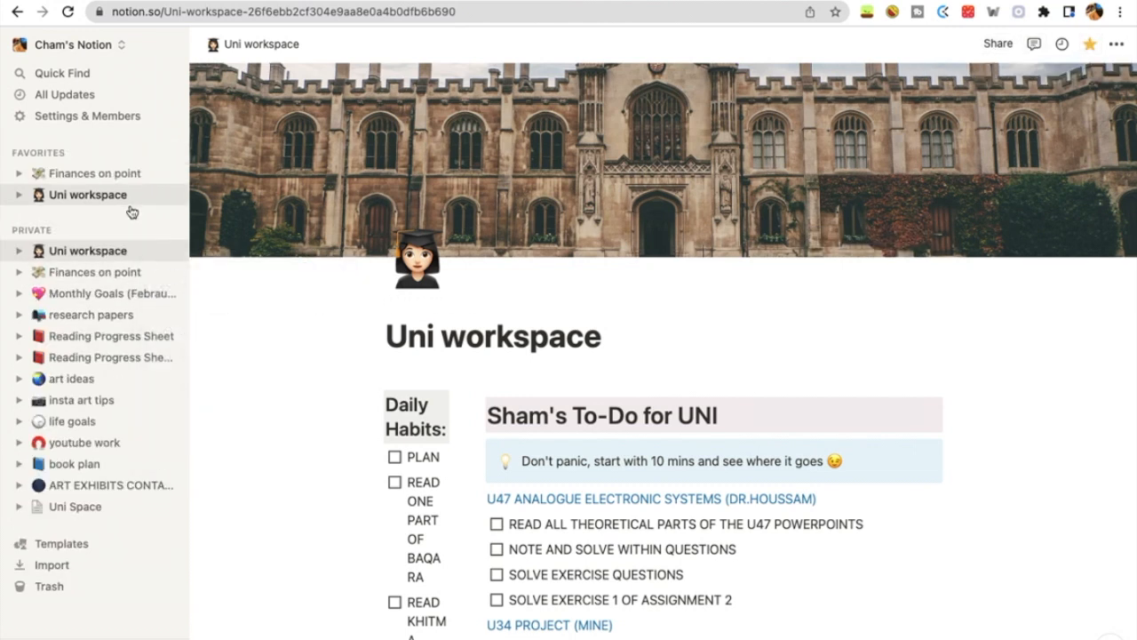
{"action": "left_click", "coordinate": [149, 293]}
{"action": "left_click", "coordinate": [215, 330]}
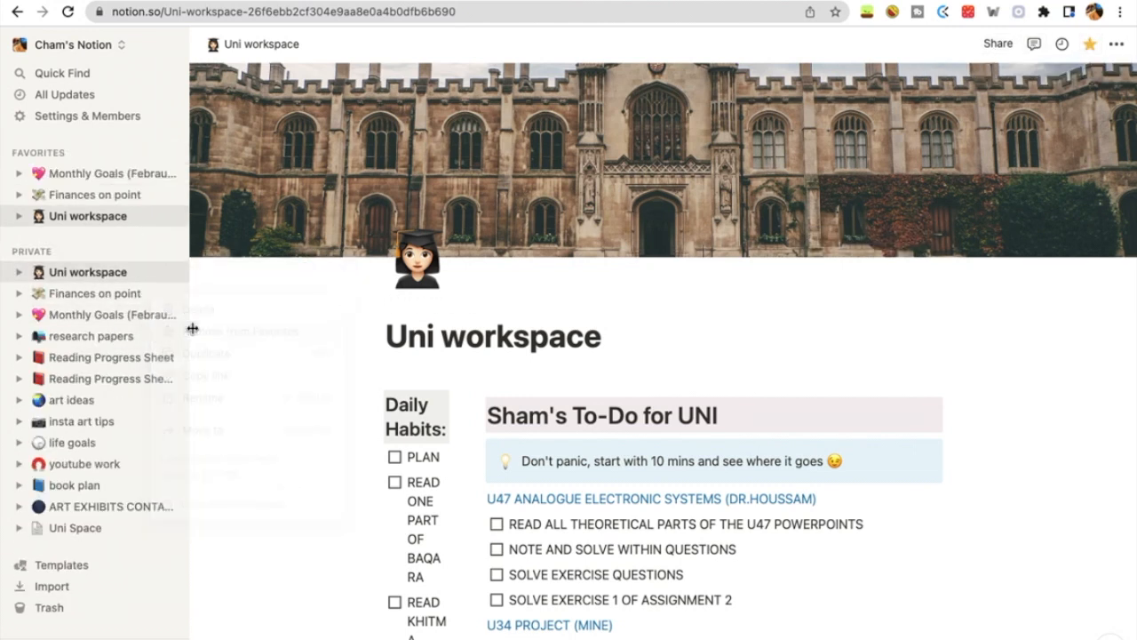
{"action": "left_click", "coordinate": [150, 358]}
{"action": "left_click", "coordinate": [218, 325]}
{"action": "left_click", "coordinate": [149, 485]}
{"action": "left_click", "coordinate": [251, 259]}
Reorder the favorites so Uni workspace comes first and Monthly Goals second.
{"action": "left_click_drag", "start_coordinate": [89, 256], "coordinate": [109, 171]}
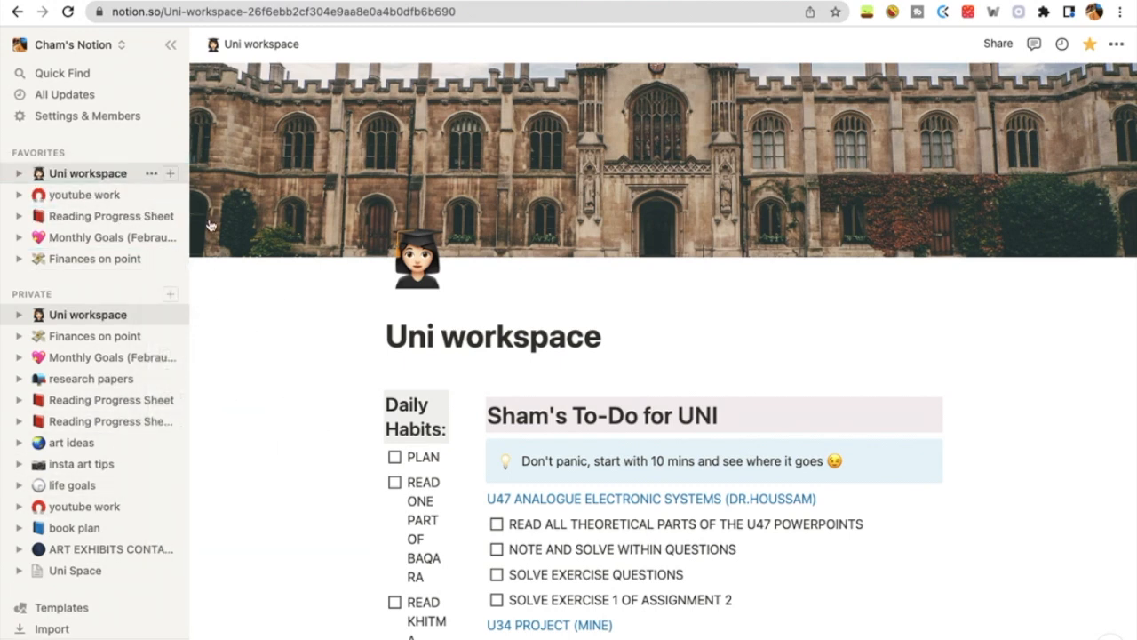
{"action": "left_click_drag", "start_coordinate": [132, 233], "coordinate": [127, 188]}
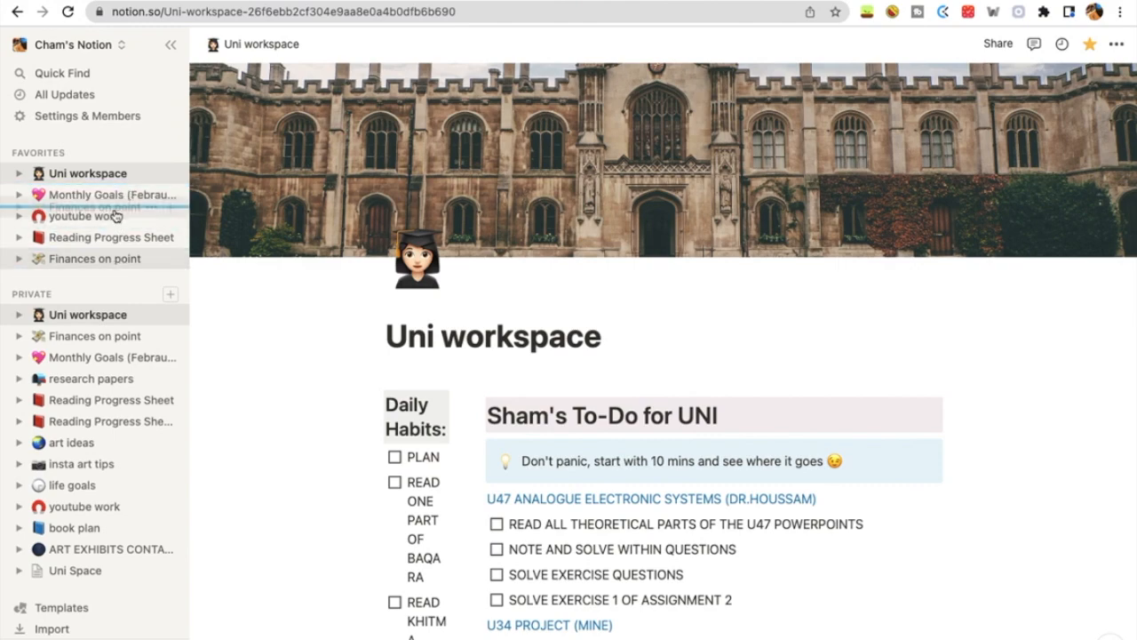